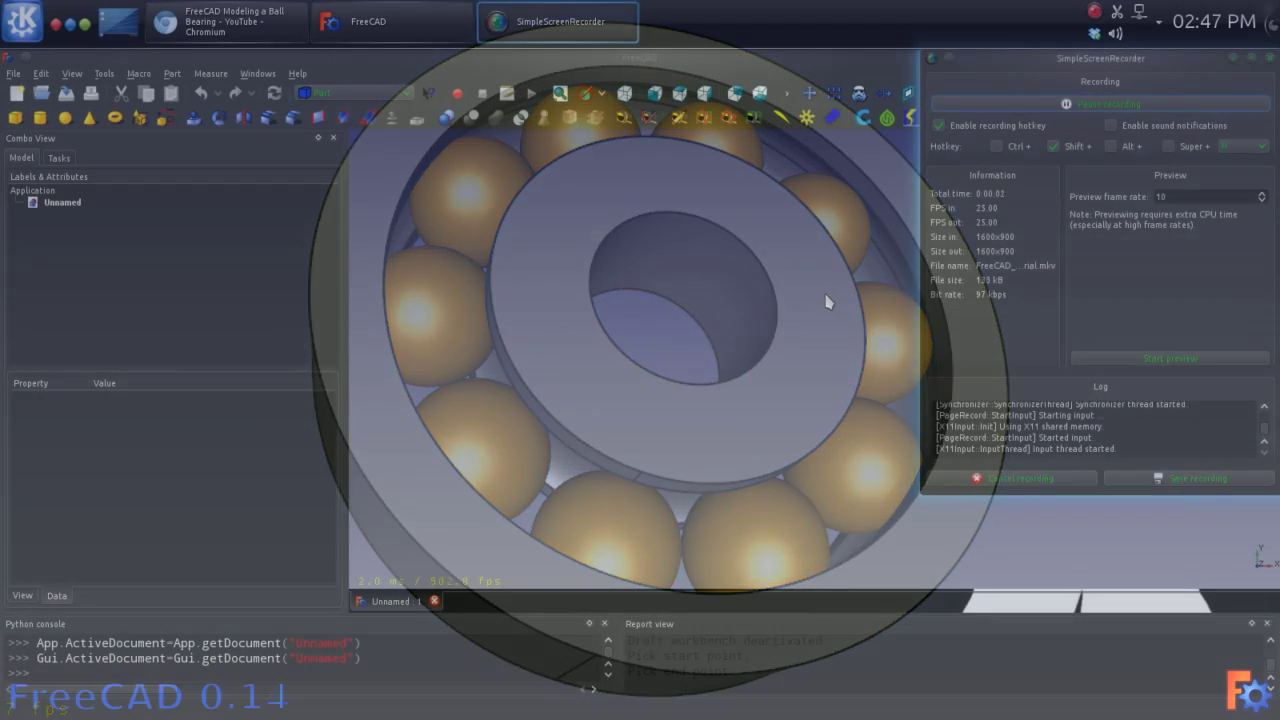
- Bring the FreeCAD window with the empty Unnamed document to the front
click(829, 300)
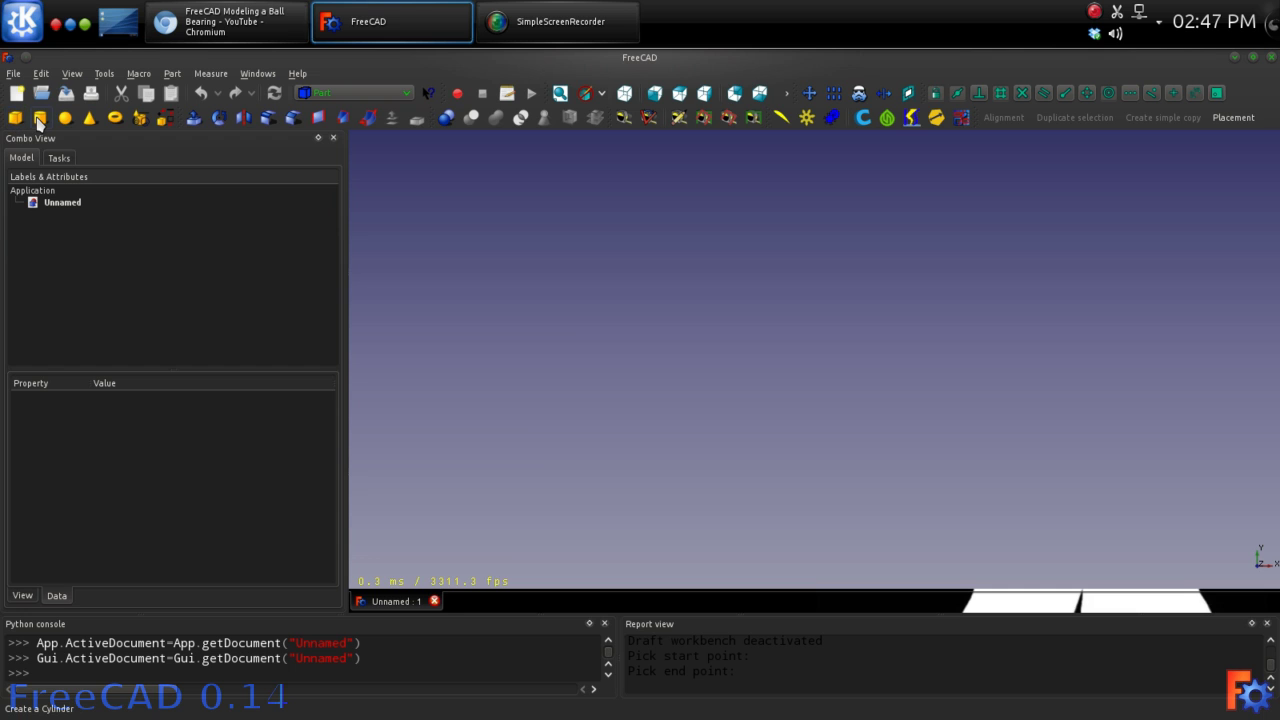
- Add a Part cylinder and select it in the tree
click(38, 118)
click(56, 216)
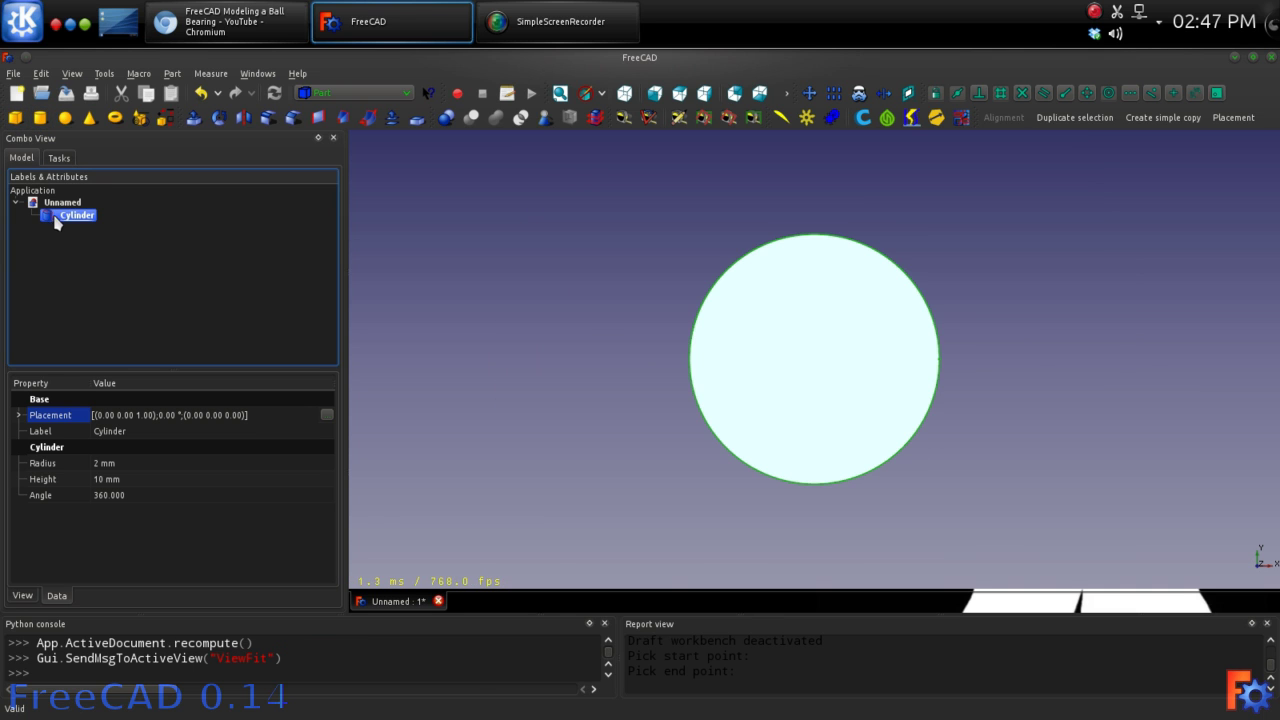
middle_drag(603, 331, 771, 271)
- Set the cylinder's radius to 11 mm and height to 5 mm
click(133, 463)
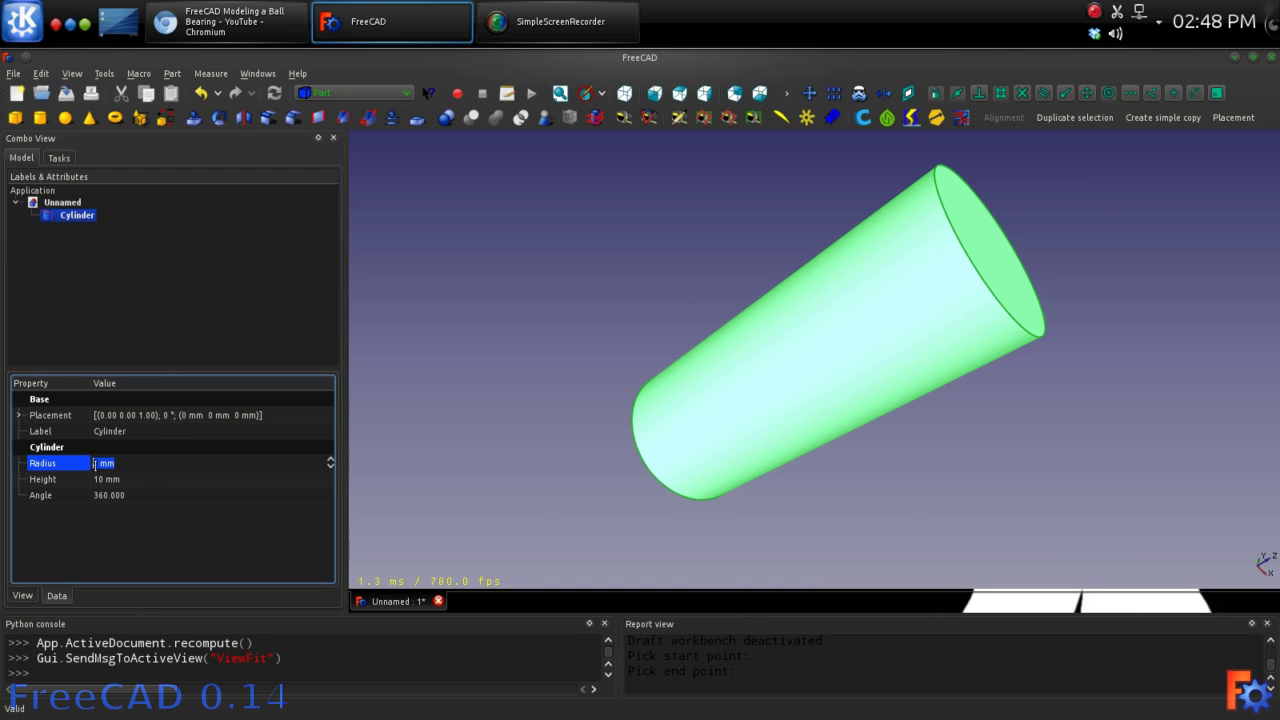
text(11)
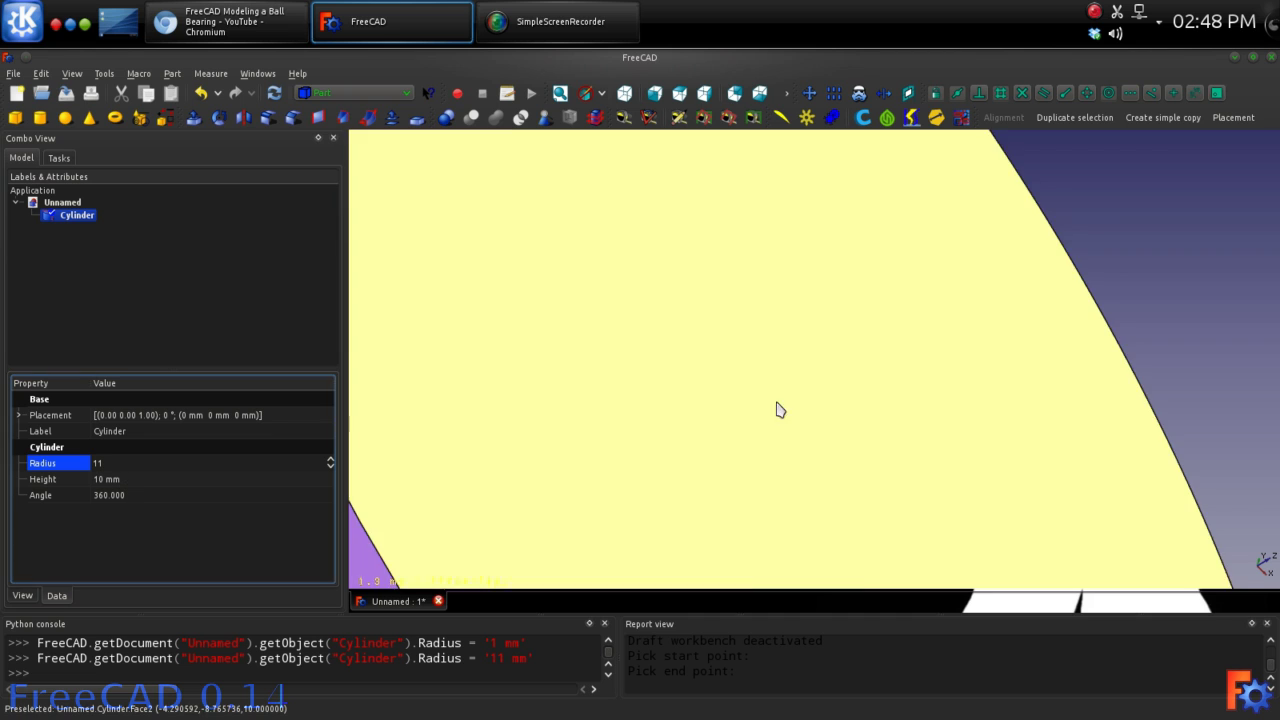
scroll(904, 369, down, 3)
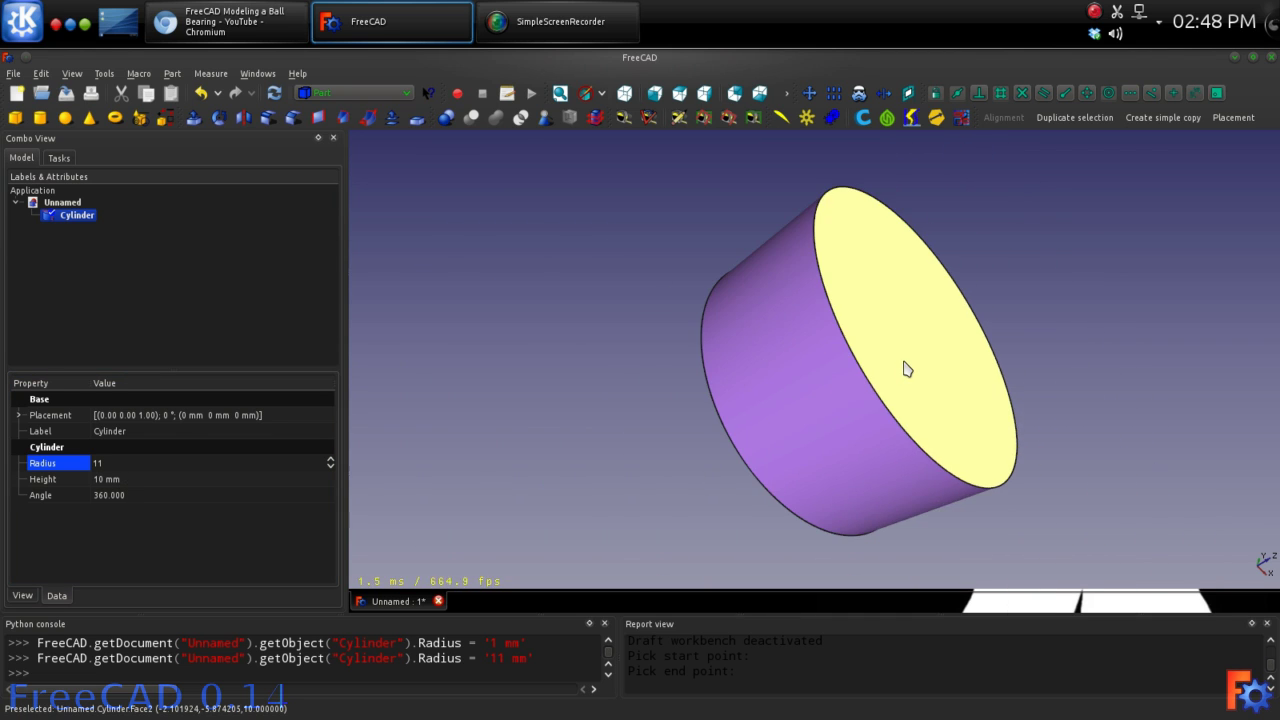
click(130, 479)
double_click(128, 479)
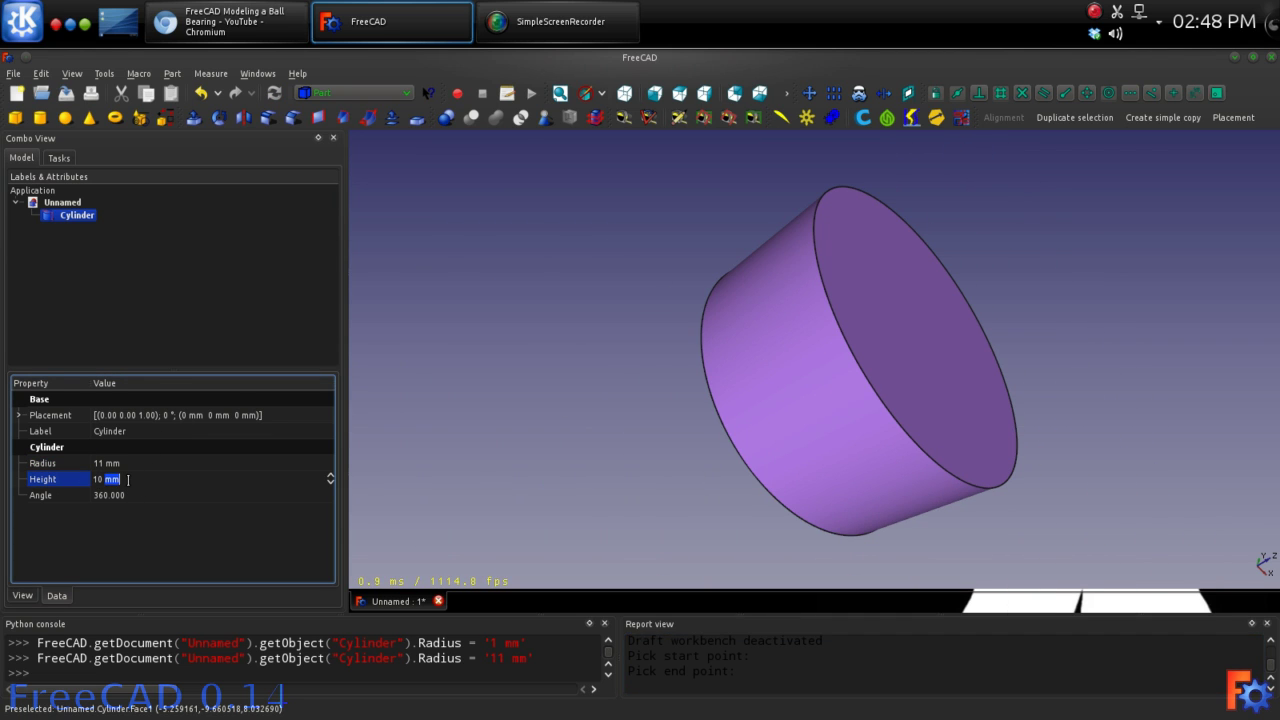
click(128, 479)
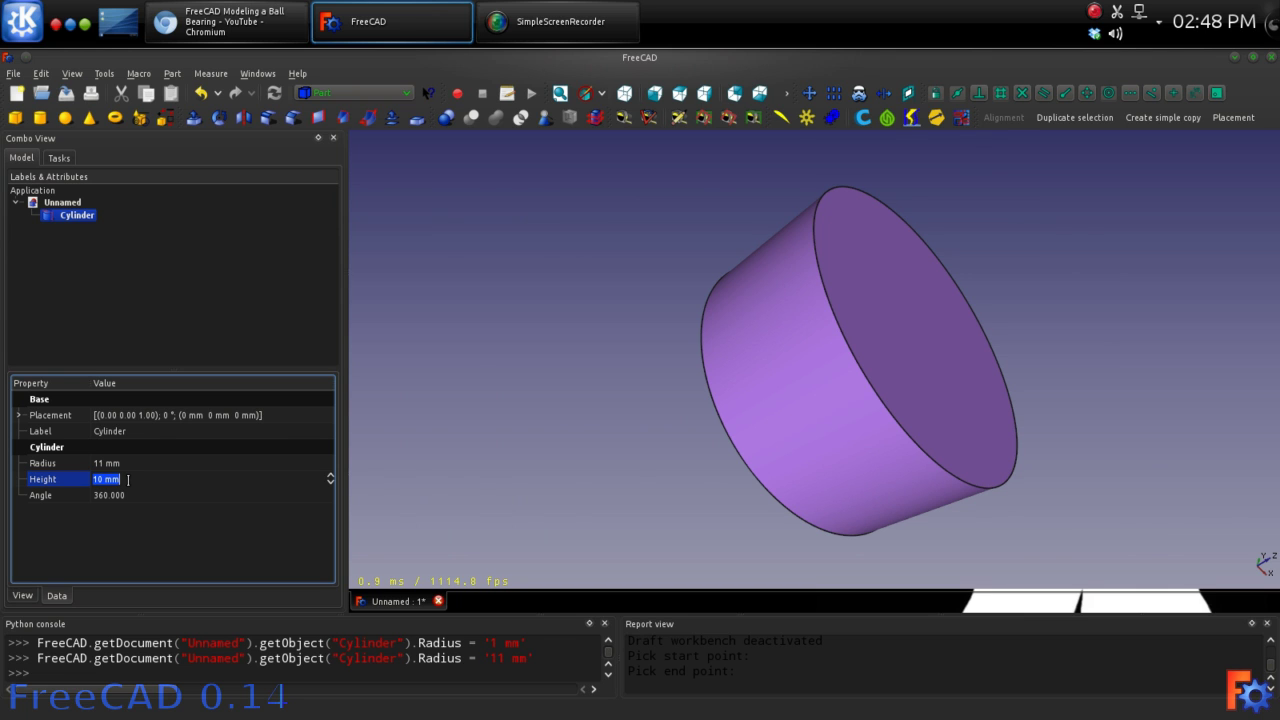
text(5)
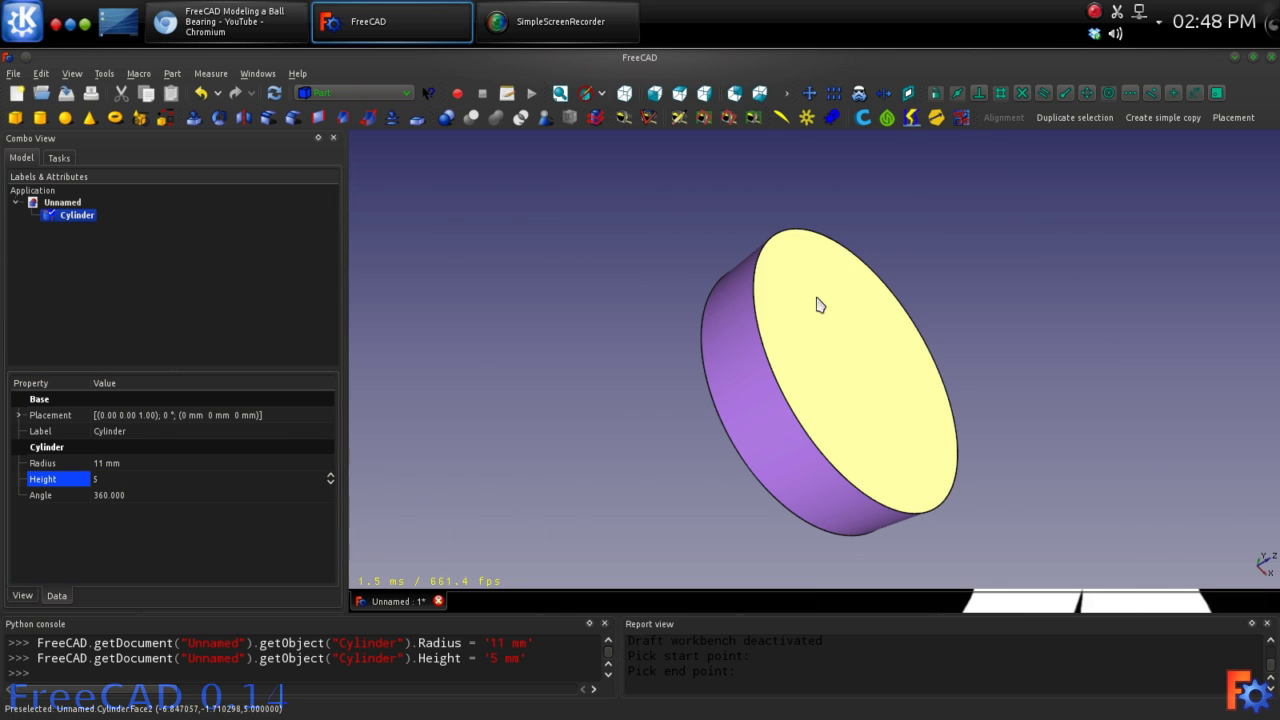
middle_drag(860, 360, 706, 334)
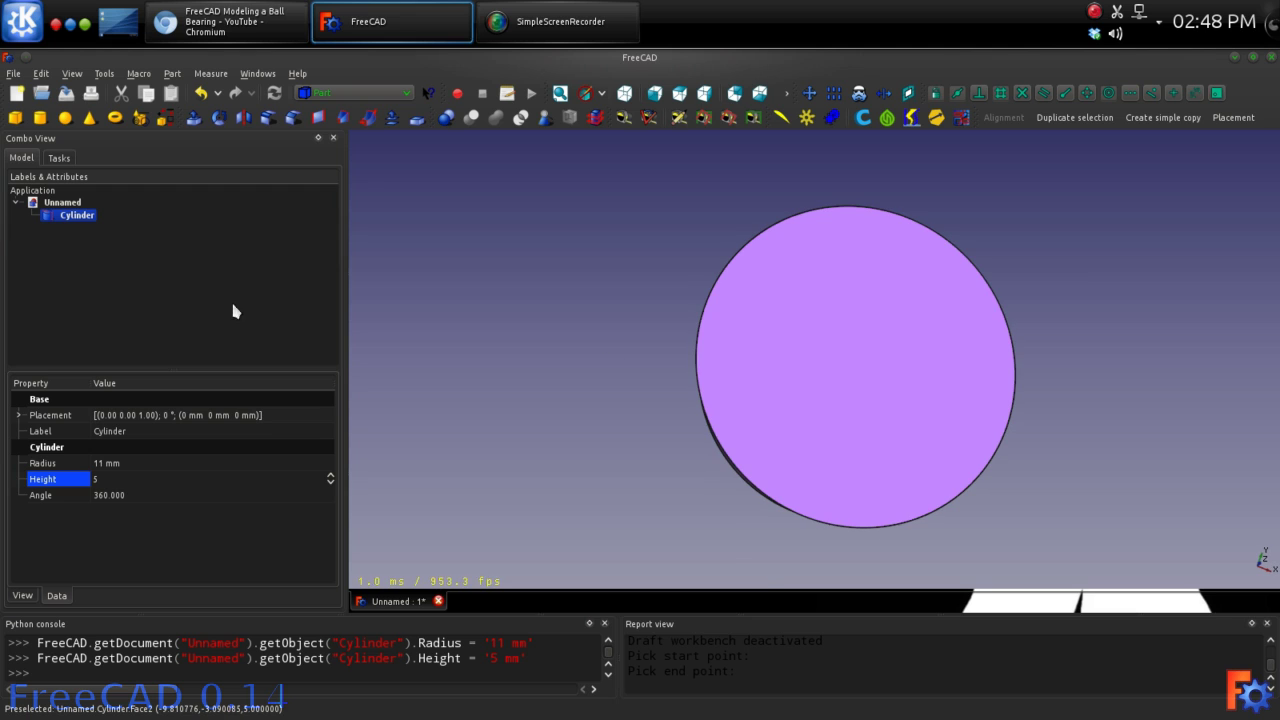
click(45, 205)
- Add a second cylinder, Cylinder001, with a 9 mm radius
click(40, 117)
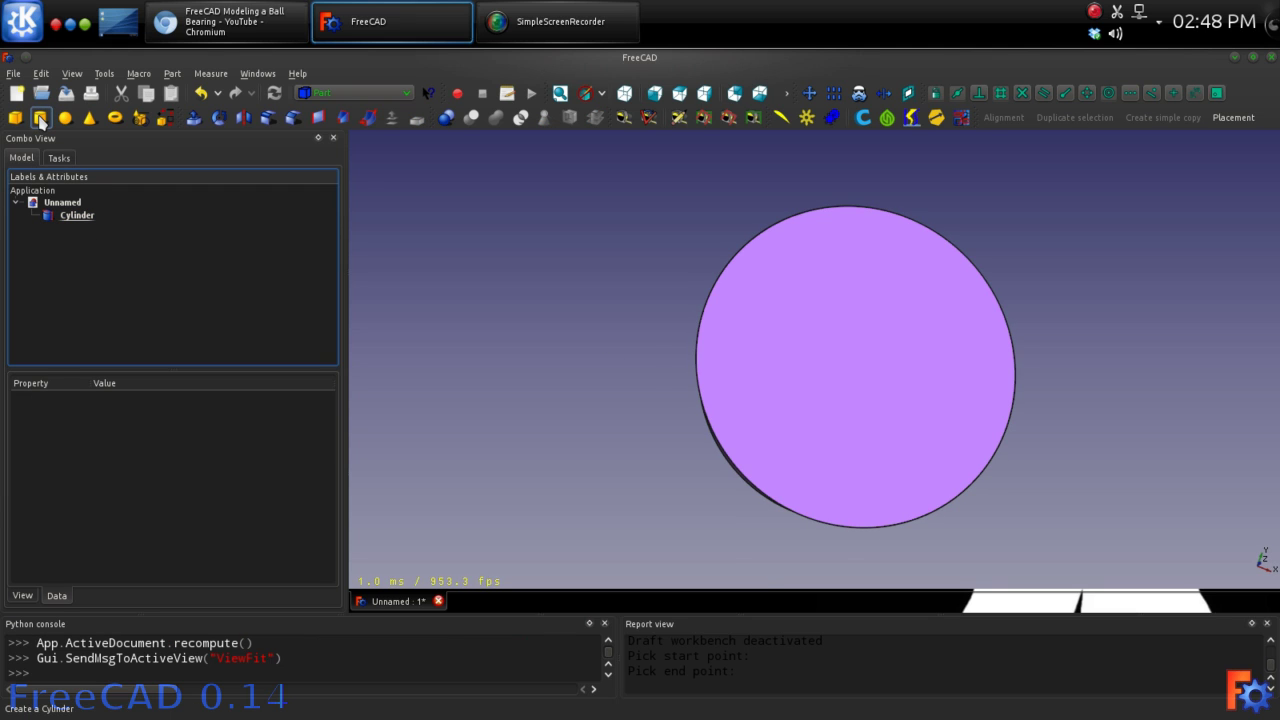
click(62, 229)
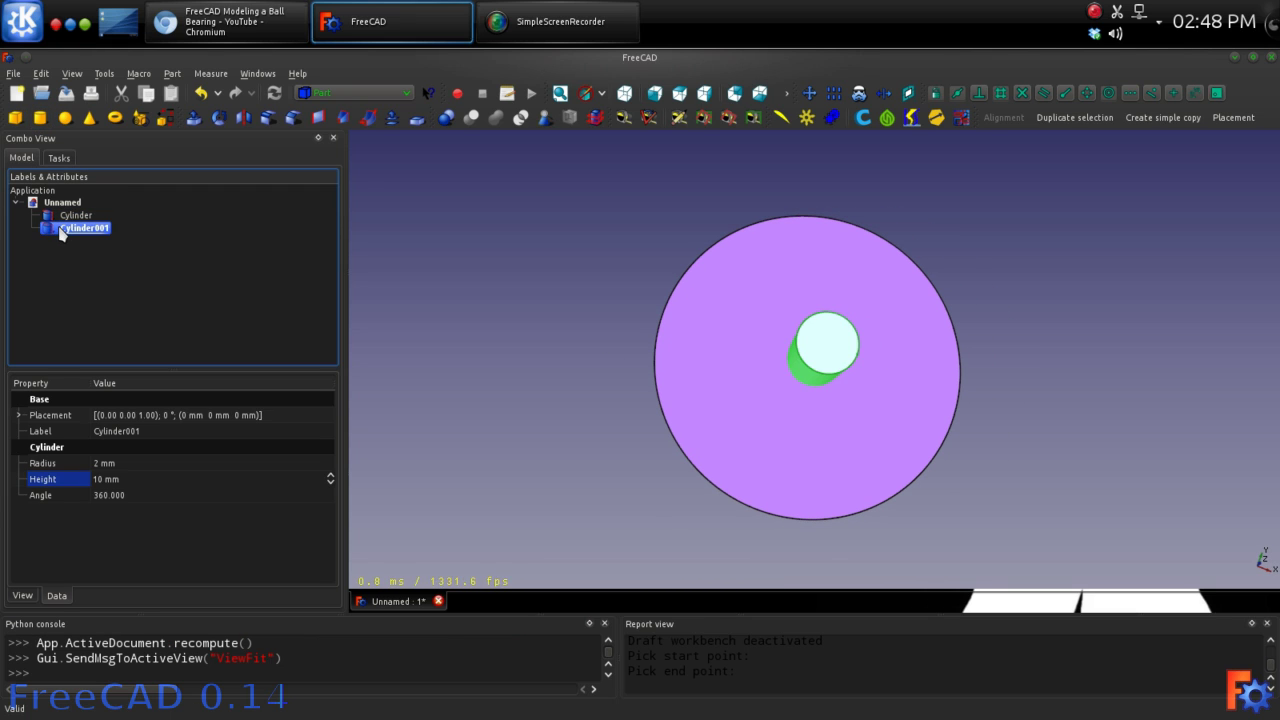
click(108, 463)
text(9)
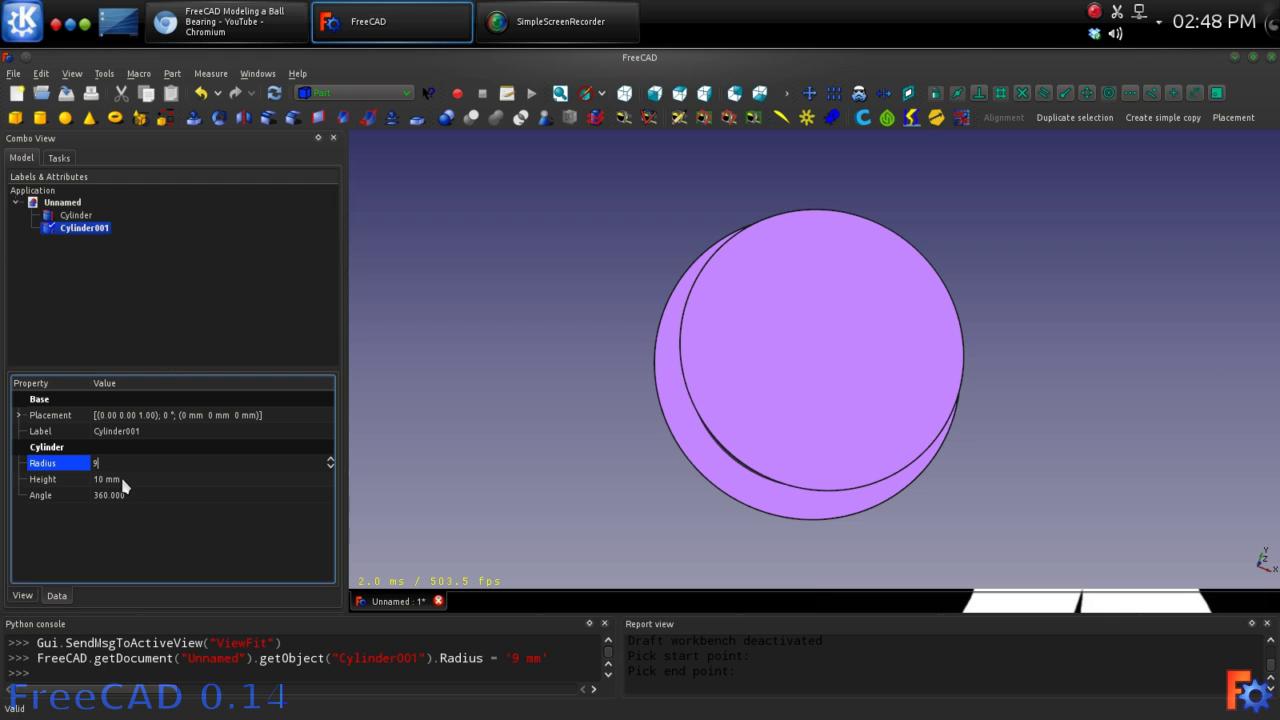
middle_drag(548, 474, 713, 403)
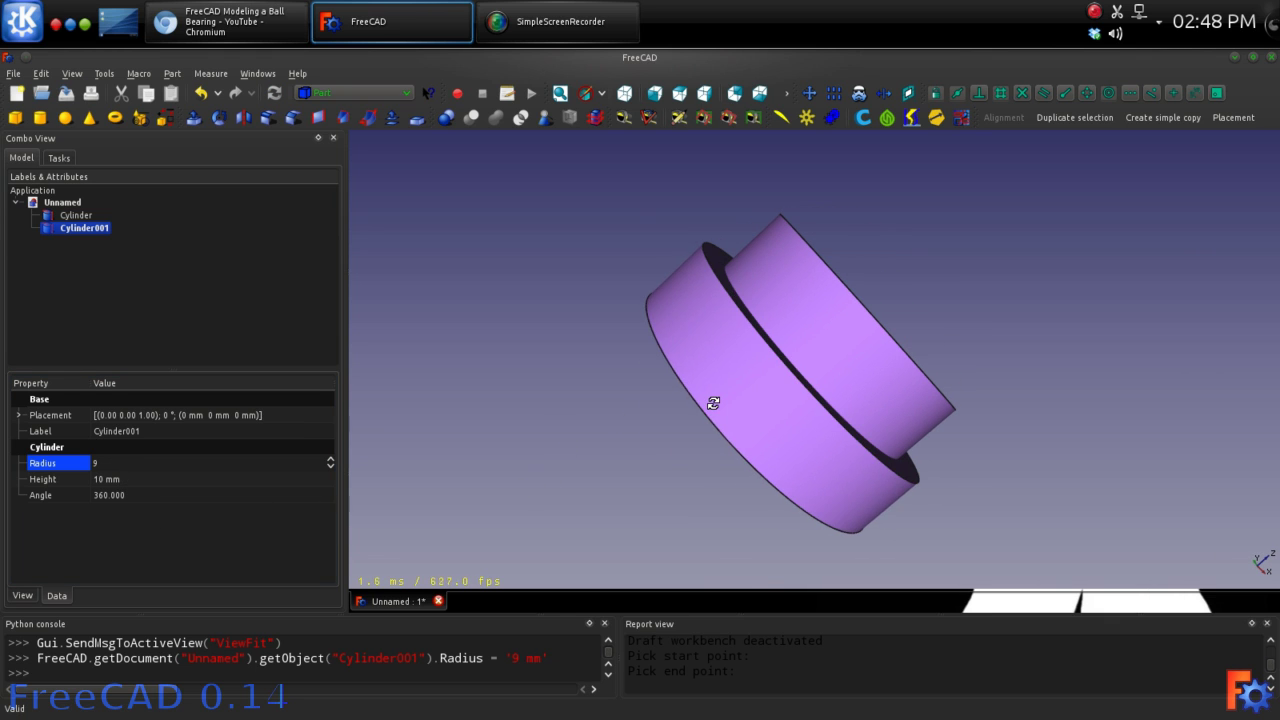
- Shift Cylinder001's placement to Translation Z = -1 mm and apply it
click(321, 418)
click(327, 415)
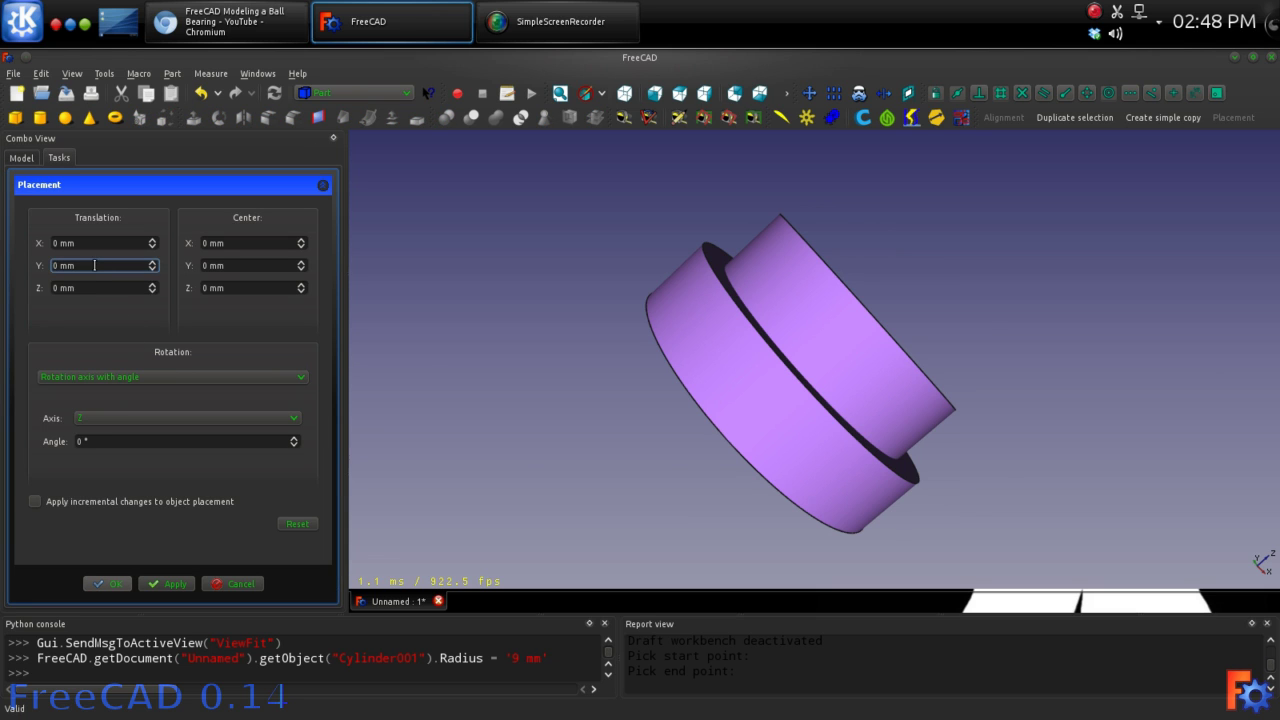
click(93, 291)
scroll(93, 291, down, 1)
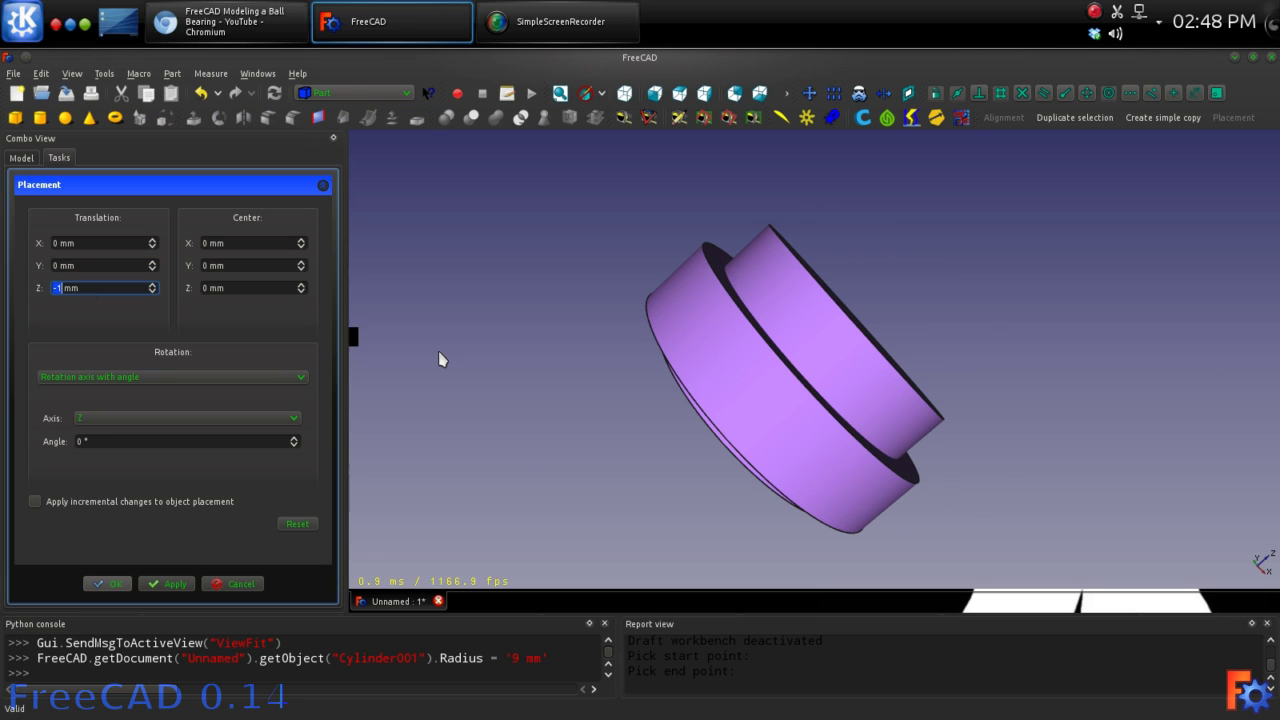
middle_drag(530, 362, 462, 385)
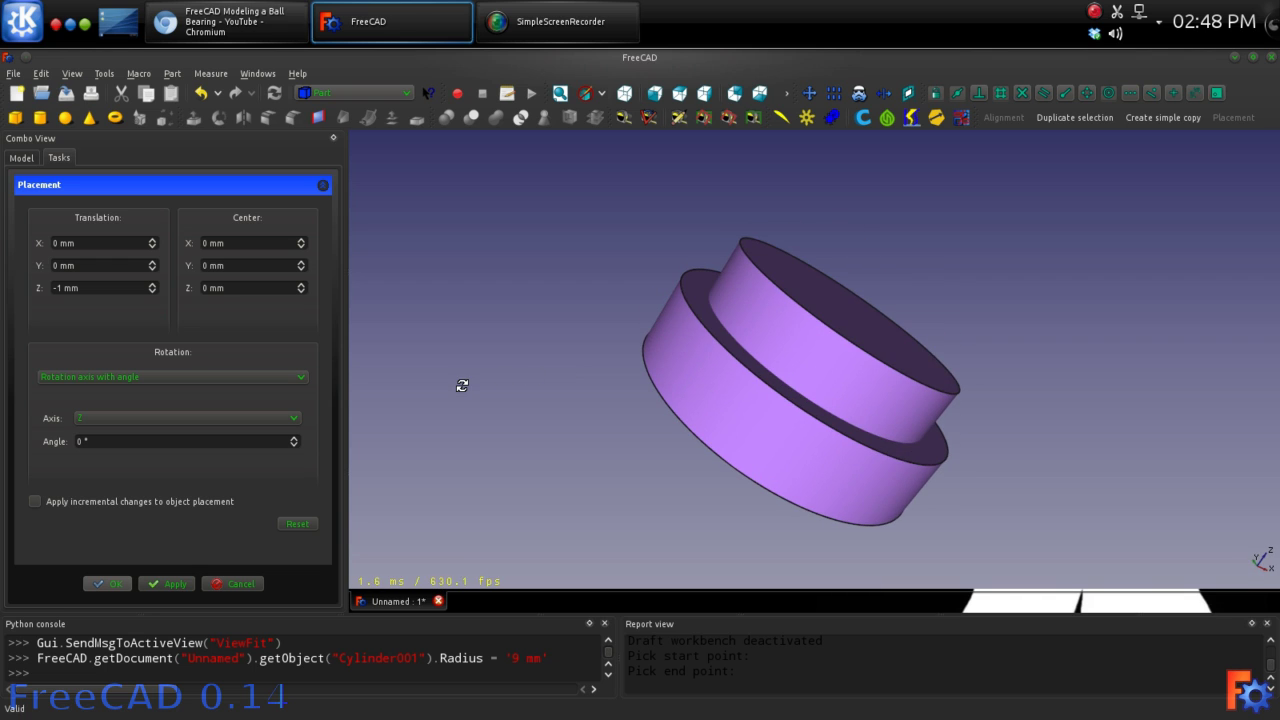
click(162, 586)
click(107, 583)
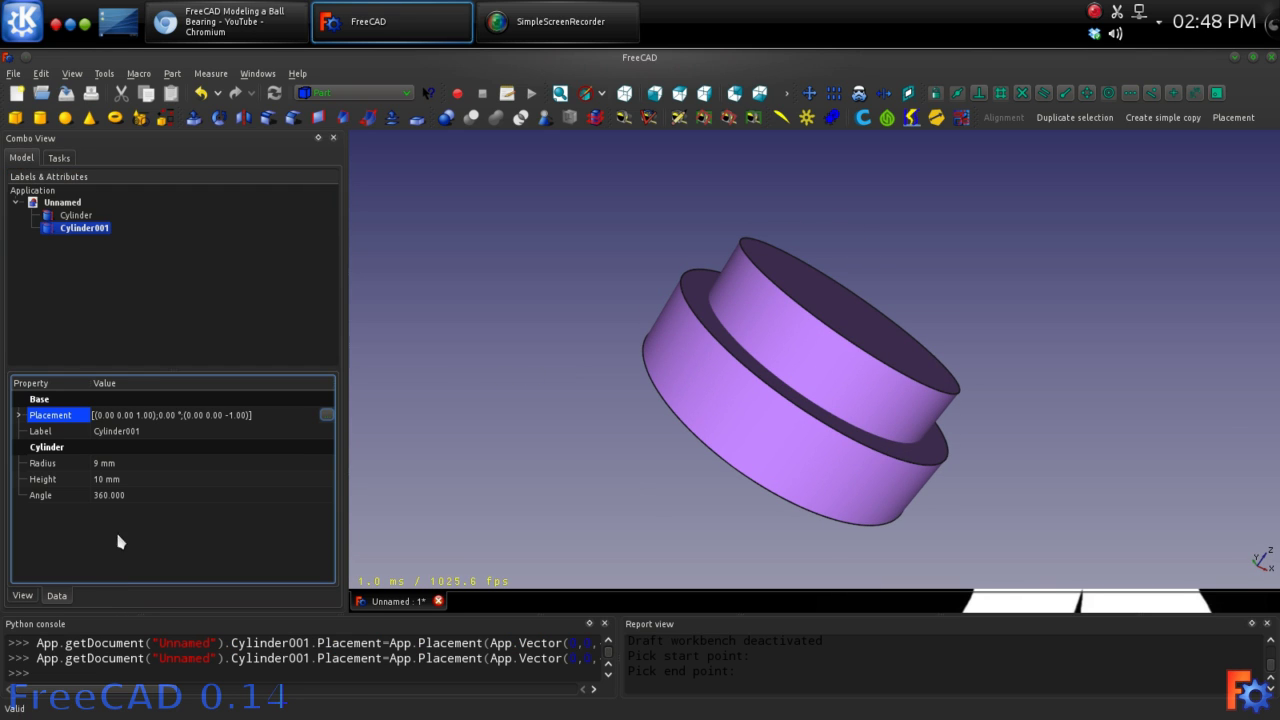
- Subtract Cylinder001 from the 11 mm Cylinder with a Part Cut
click(68, 216)
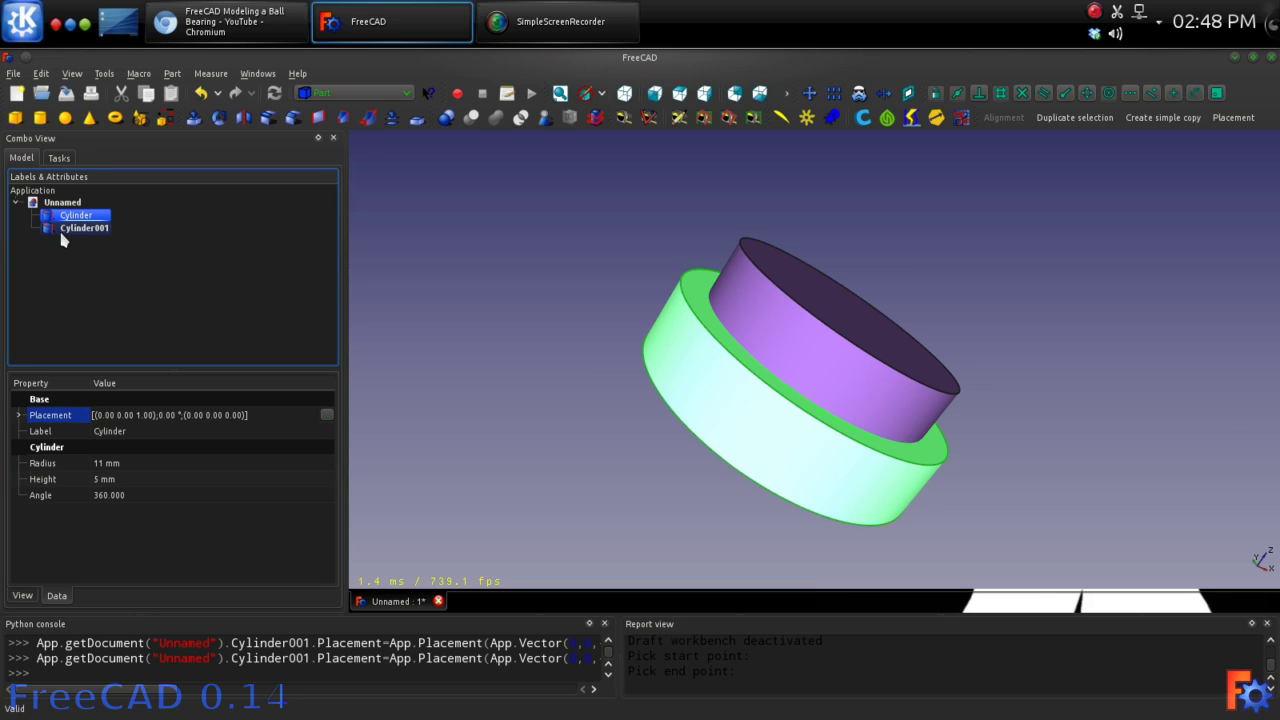
ctrl+click(62, 228)
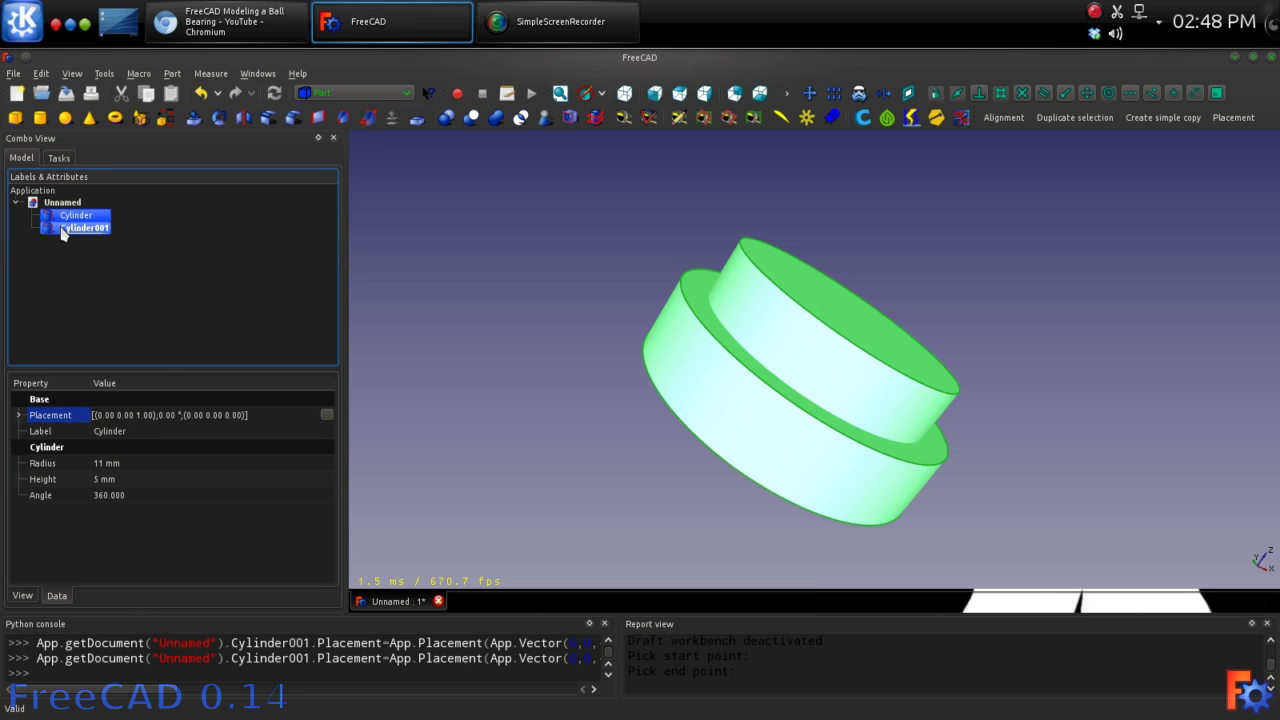
click(470, 120)
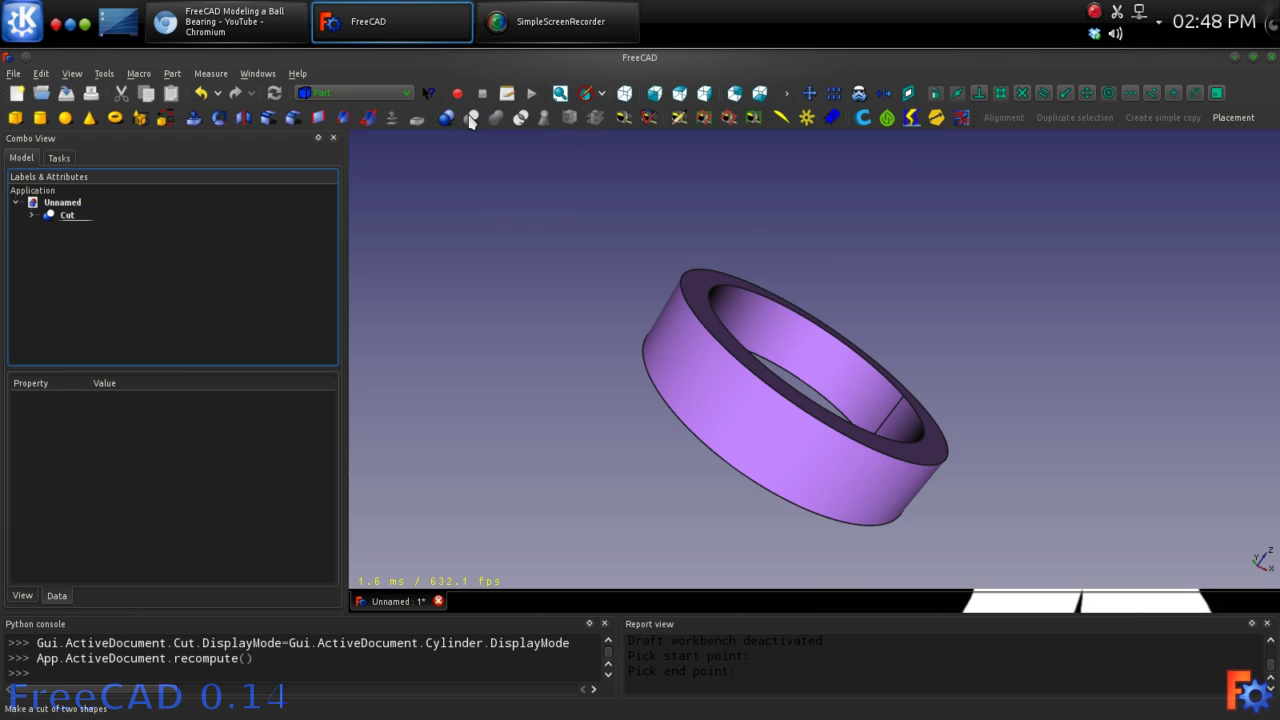
middle_drag(863, 307, 811, 340)
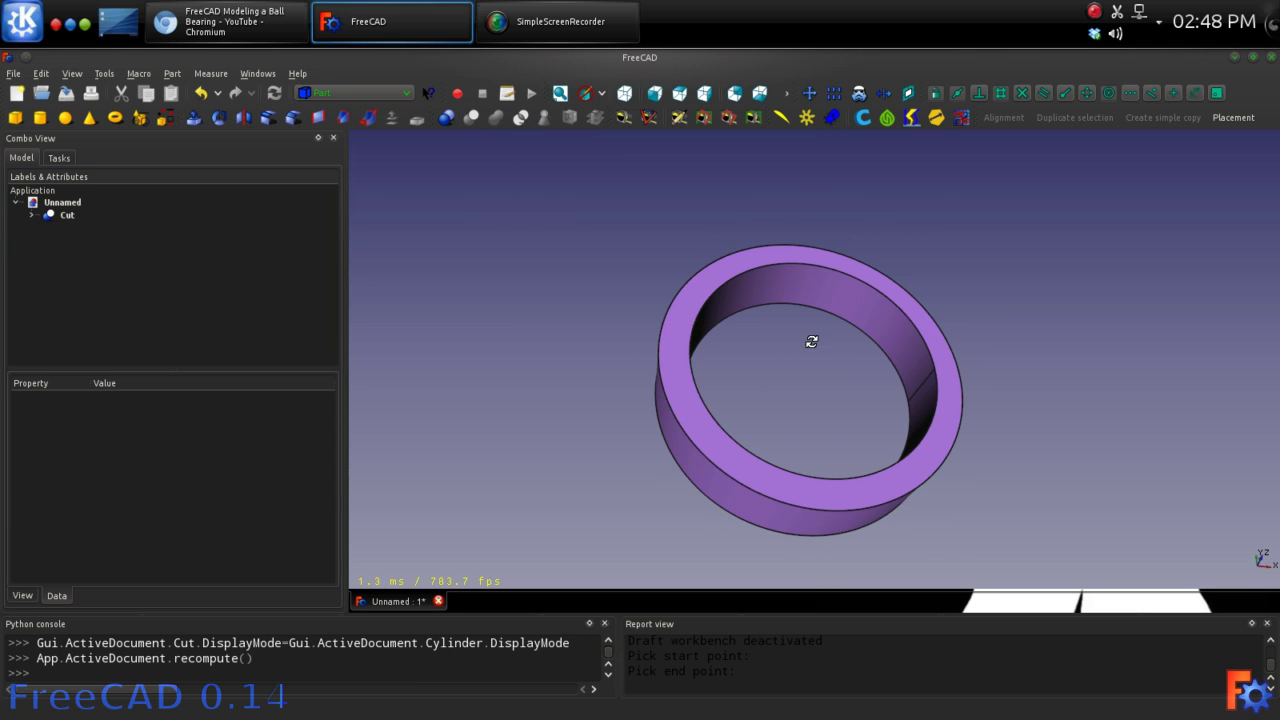
- Add Cylinder002 with a 6 mm radius and 5 mm height
click(40, 118)
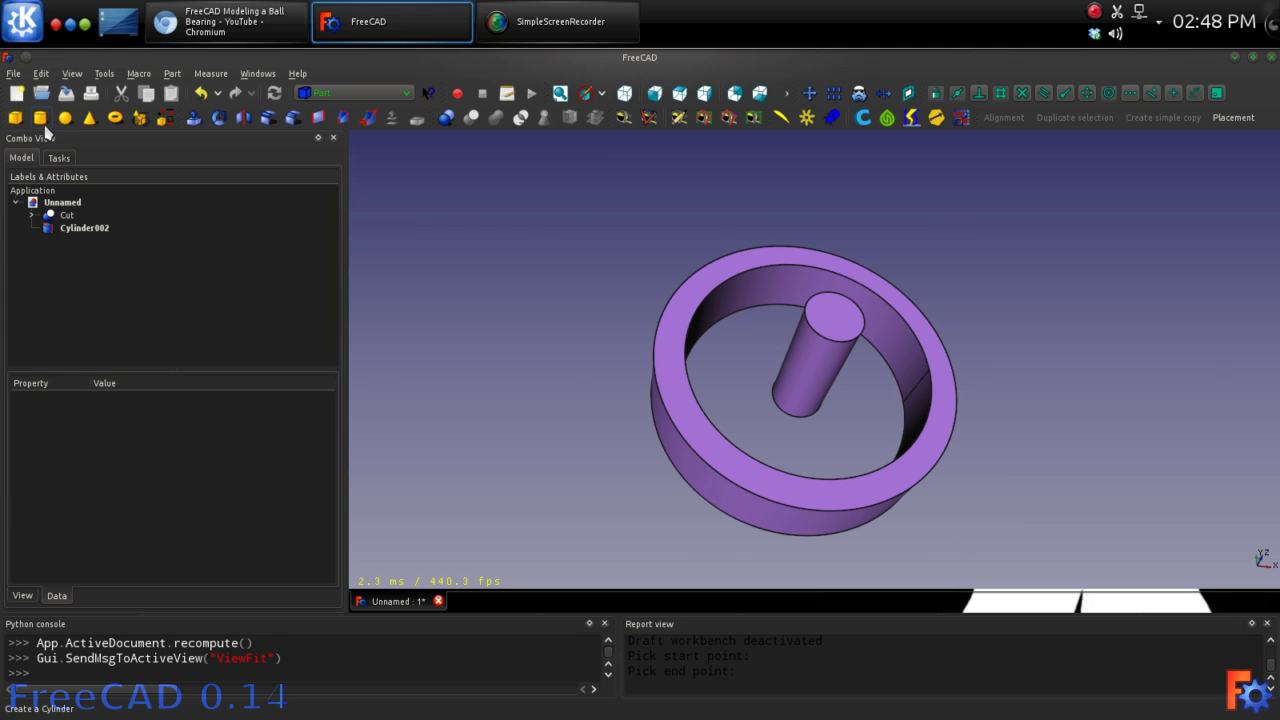
click(78, 228)
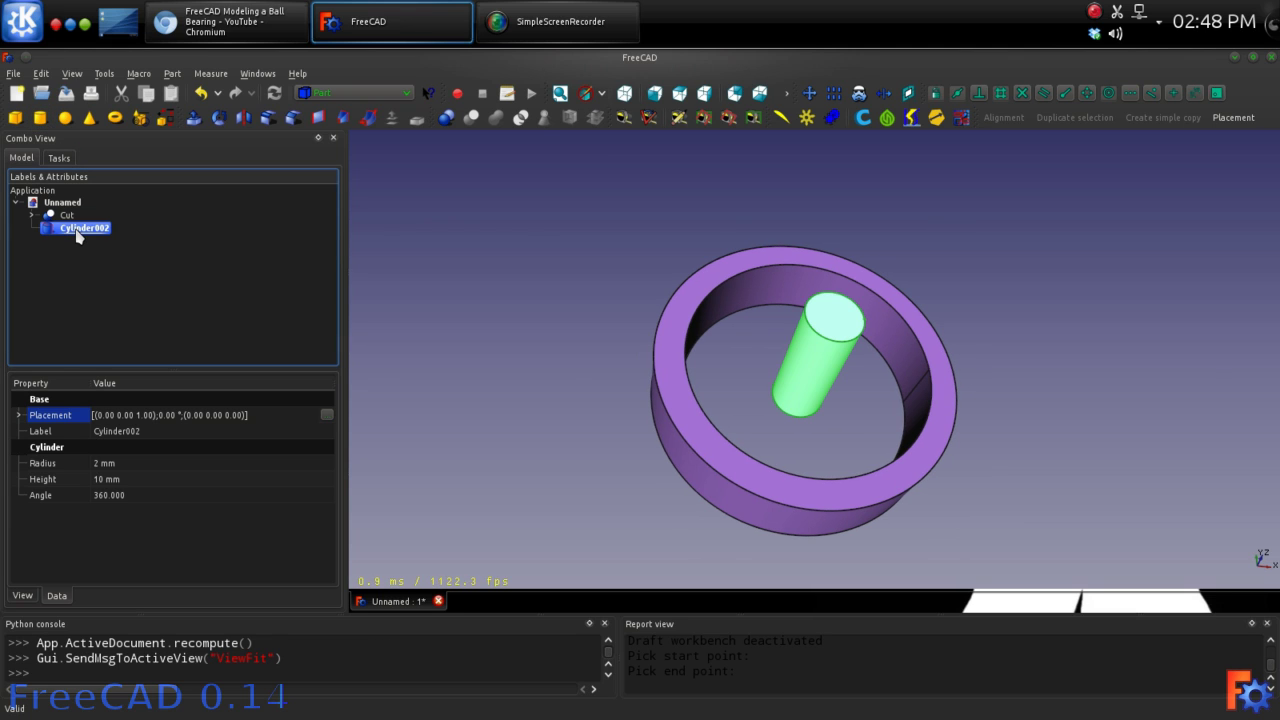
click(126, 462)
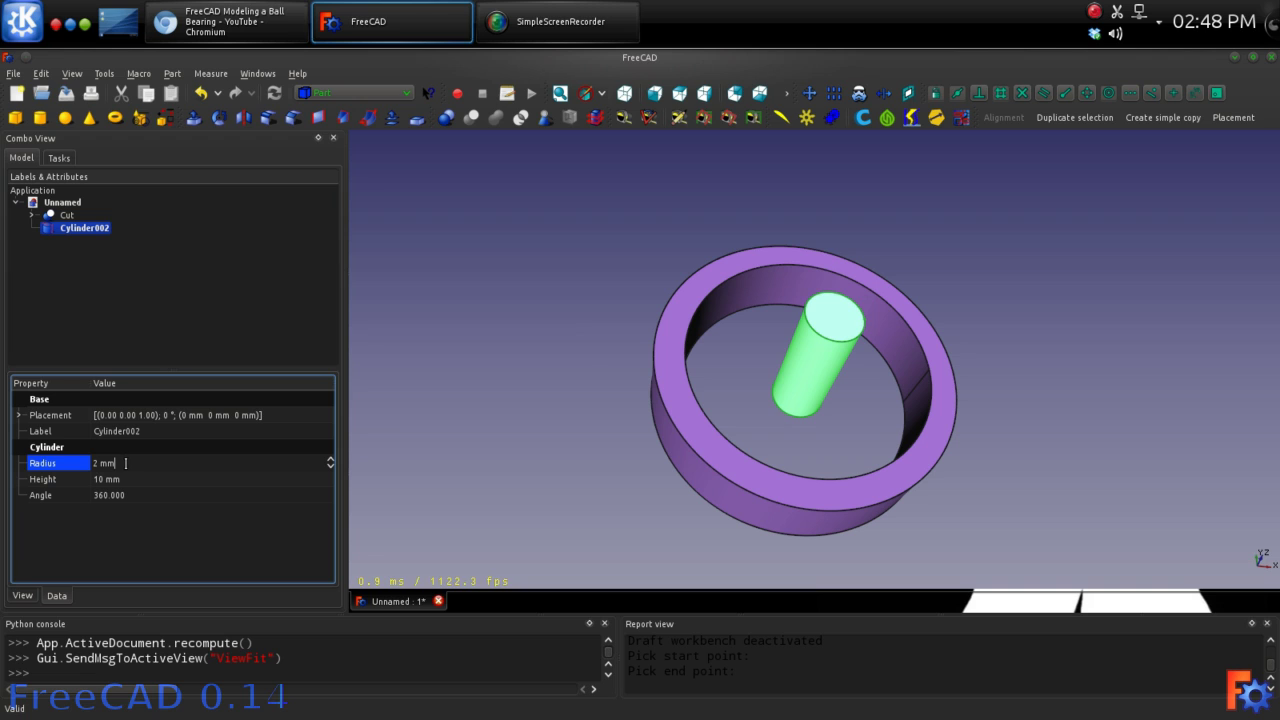
scroll(126, 463, up, 4)
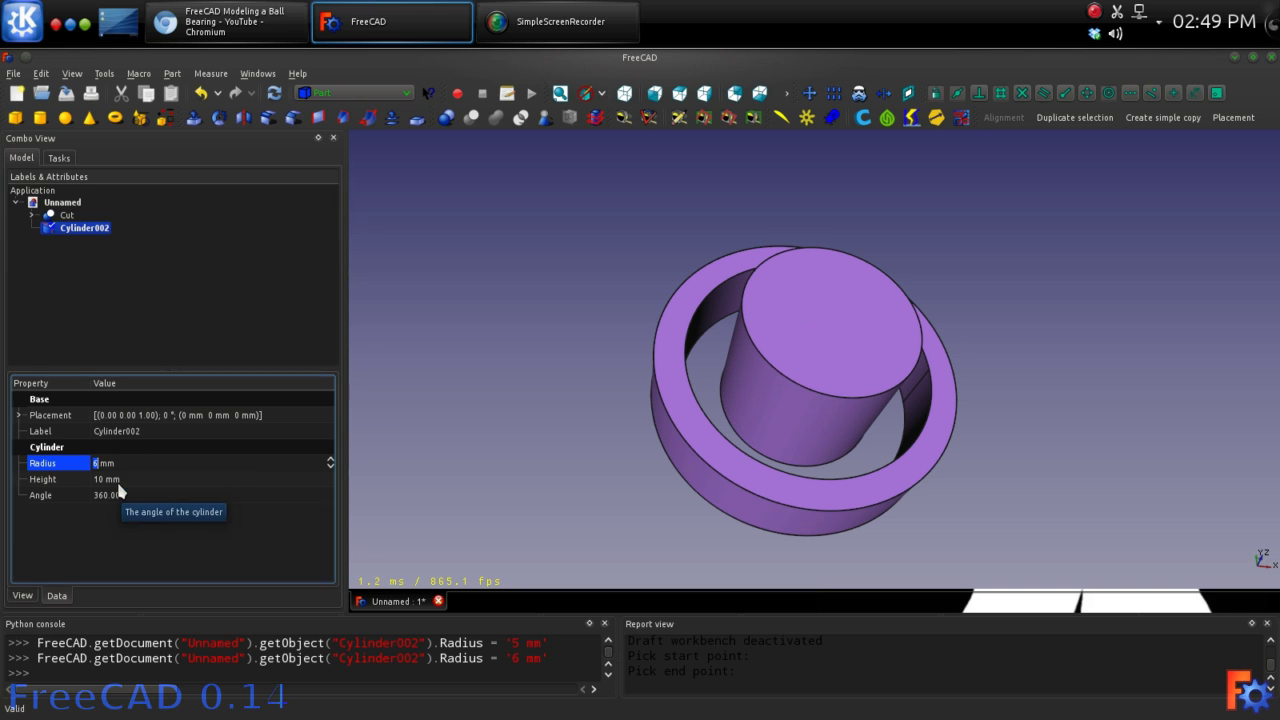
click(119, 480)
scroll(119, 481, down, 2)
scroll(119, 480, down, 3)
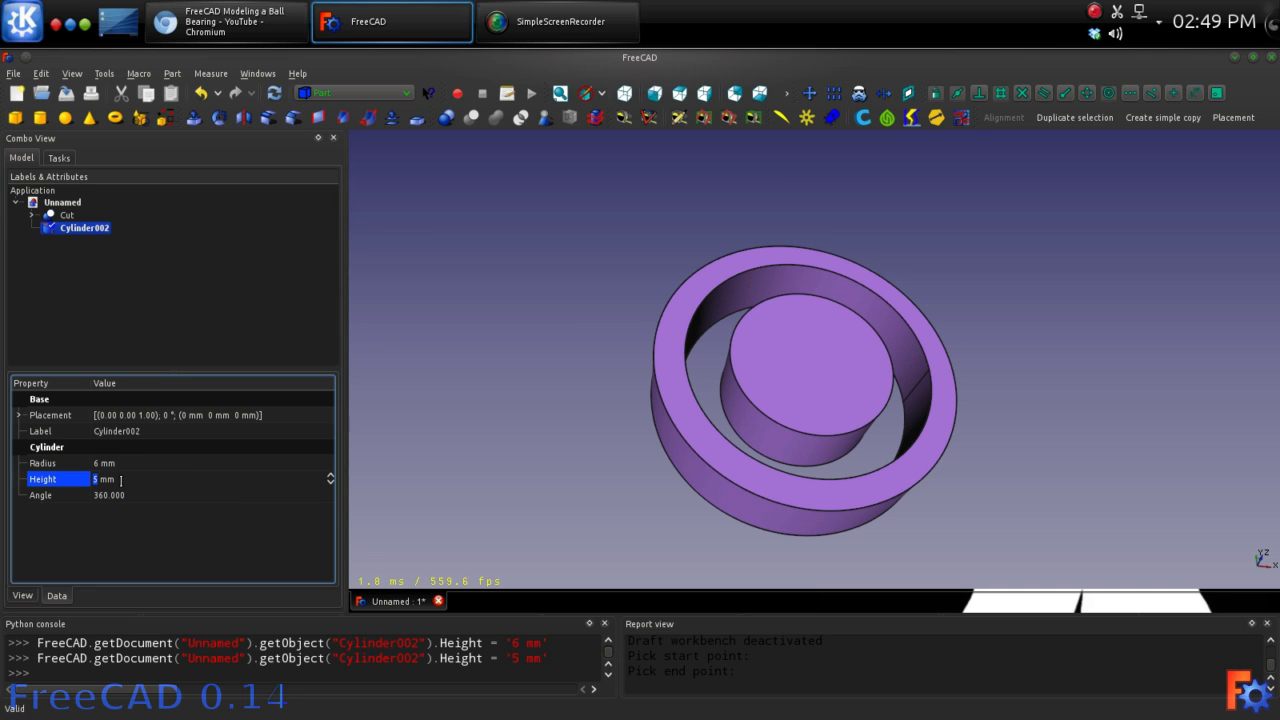
click(136, 302)
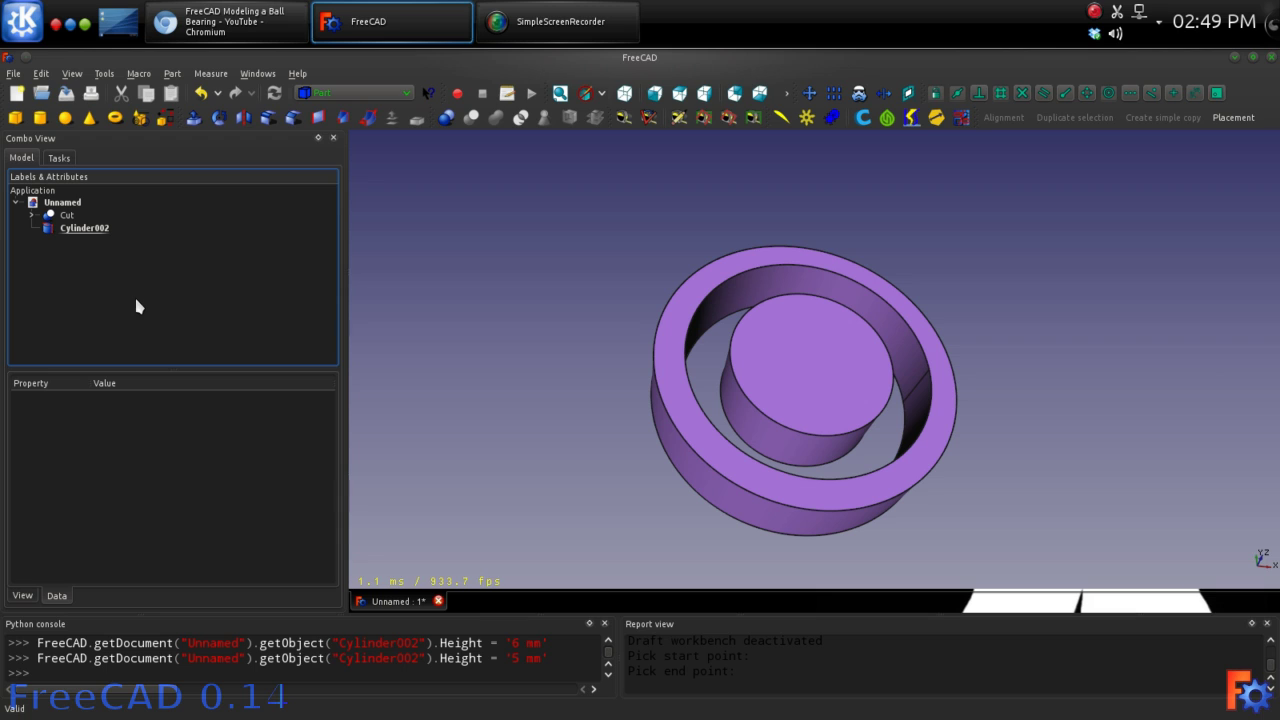
- Add Cylinder003 and set its radius to 3 mm
click(40, 118)
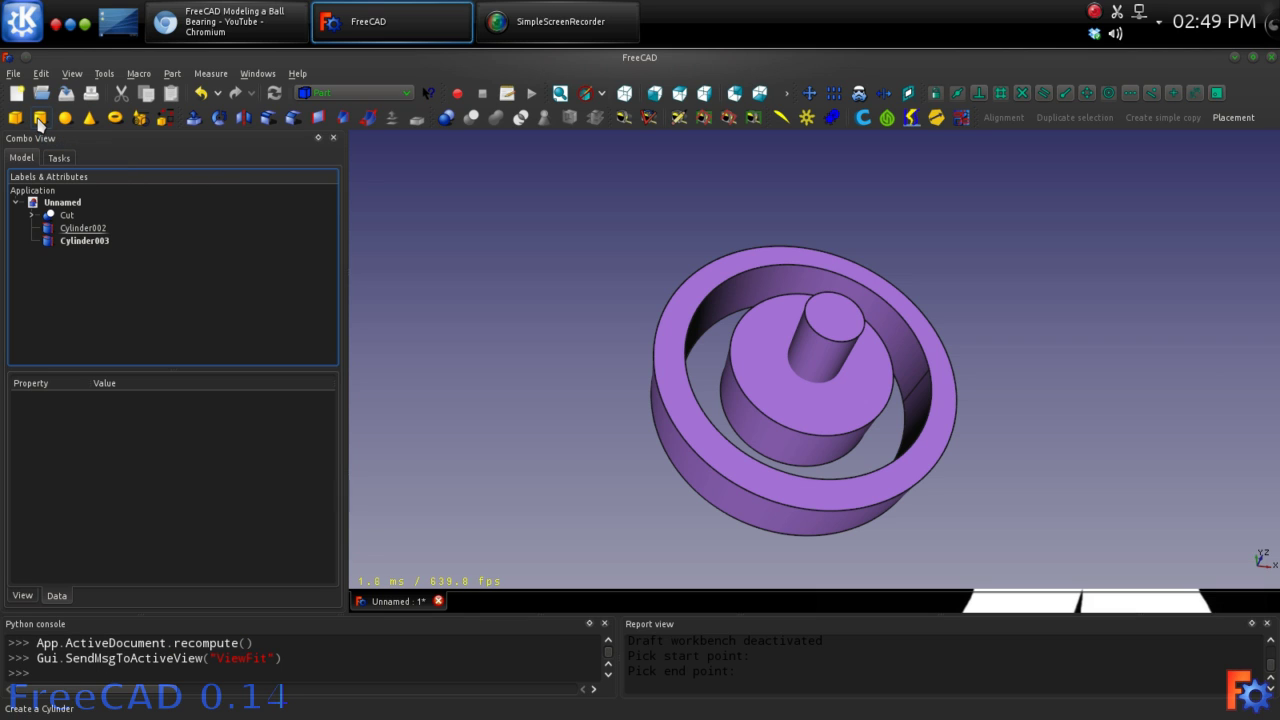
click(84, 243)
click(123, 463)
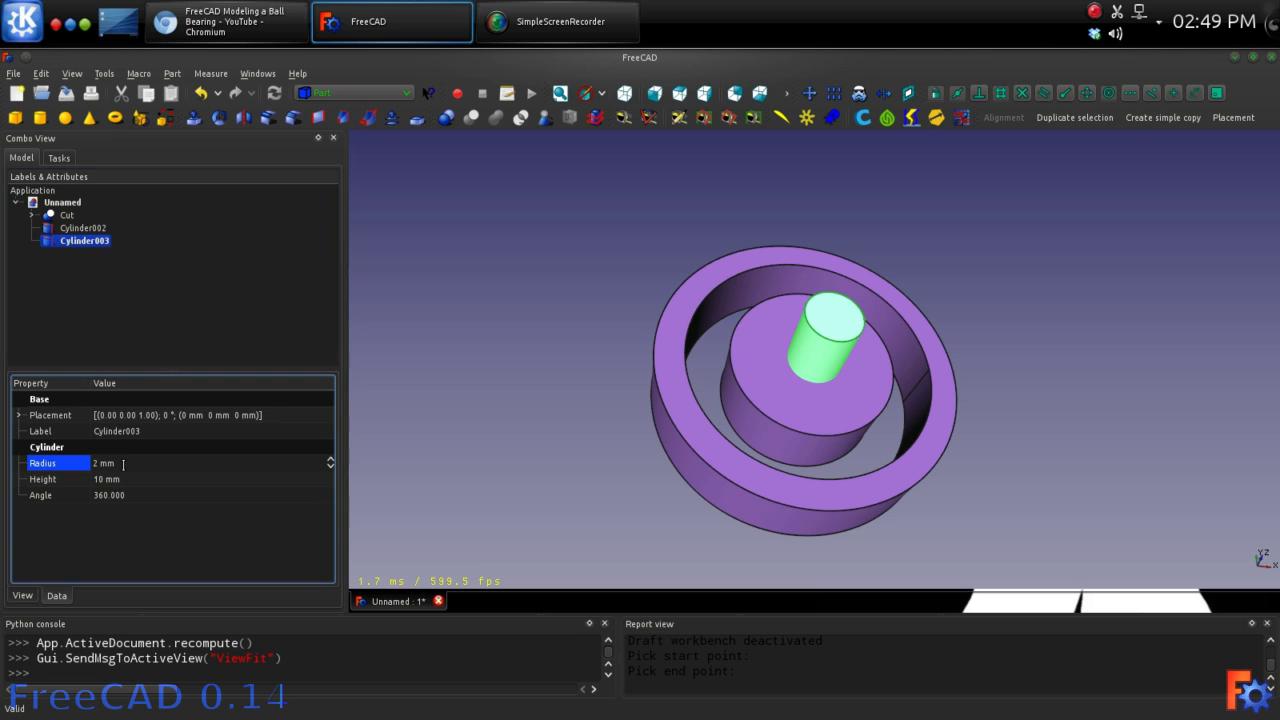
scroll(123, 463, up, 1)
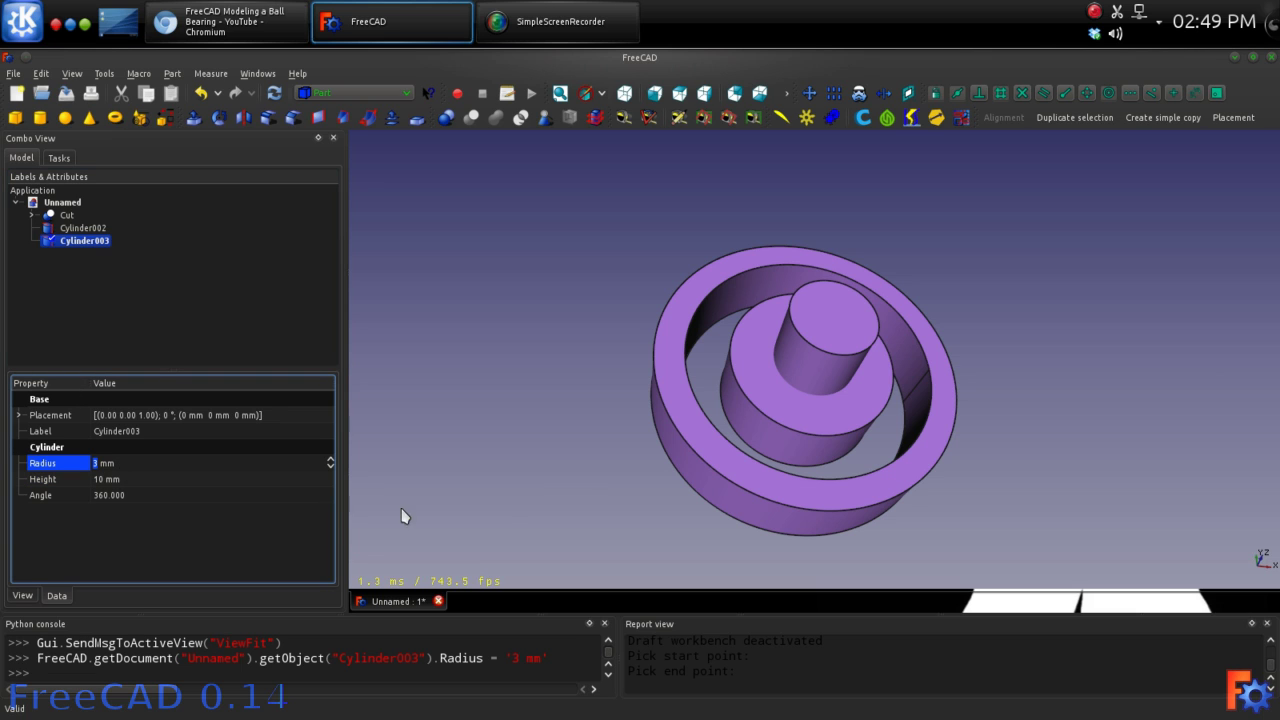
- Lower Cylinder003 to Translation Z = -1 mm in the Placement editor
click(300, 415)
click(328, 418)
double_click(56, 288)
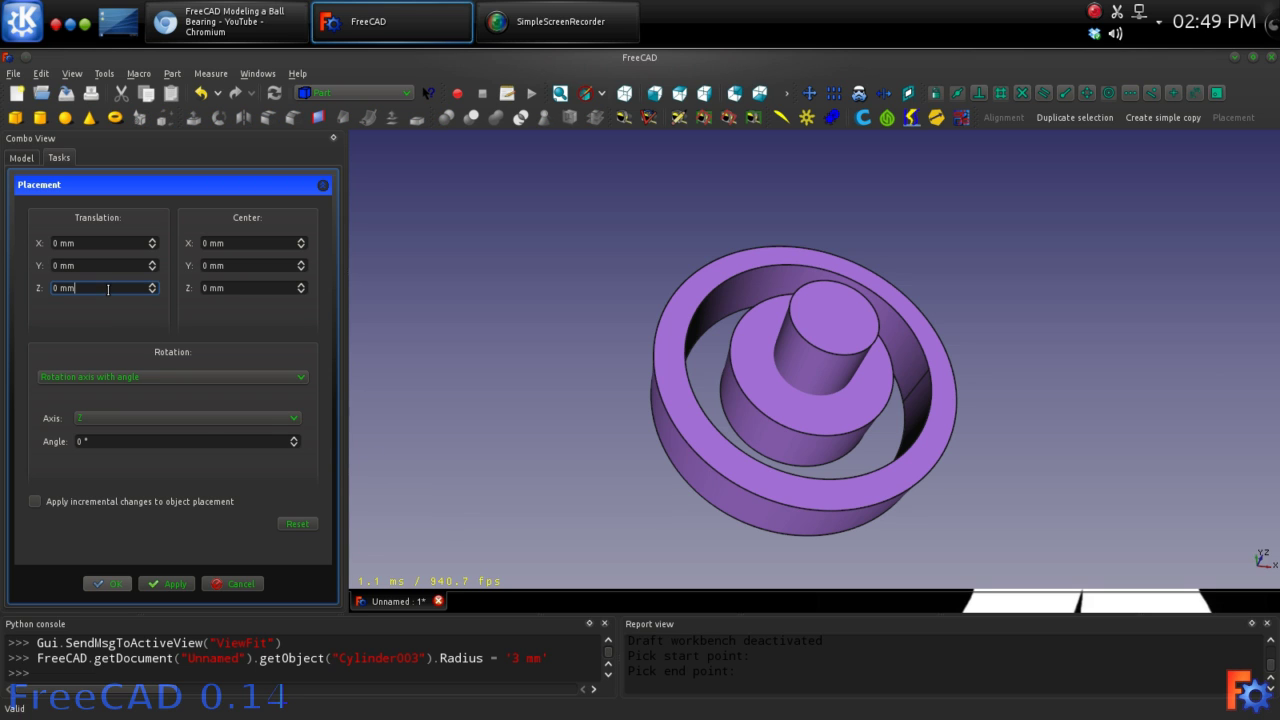
text(-1)
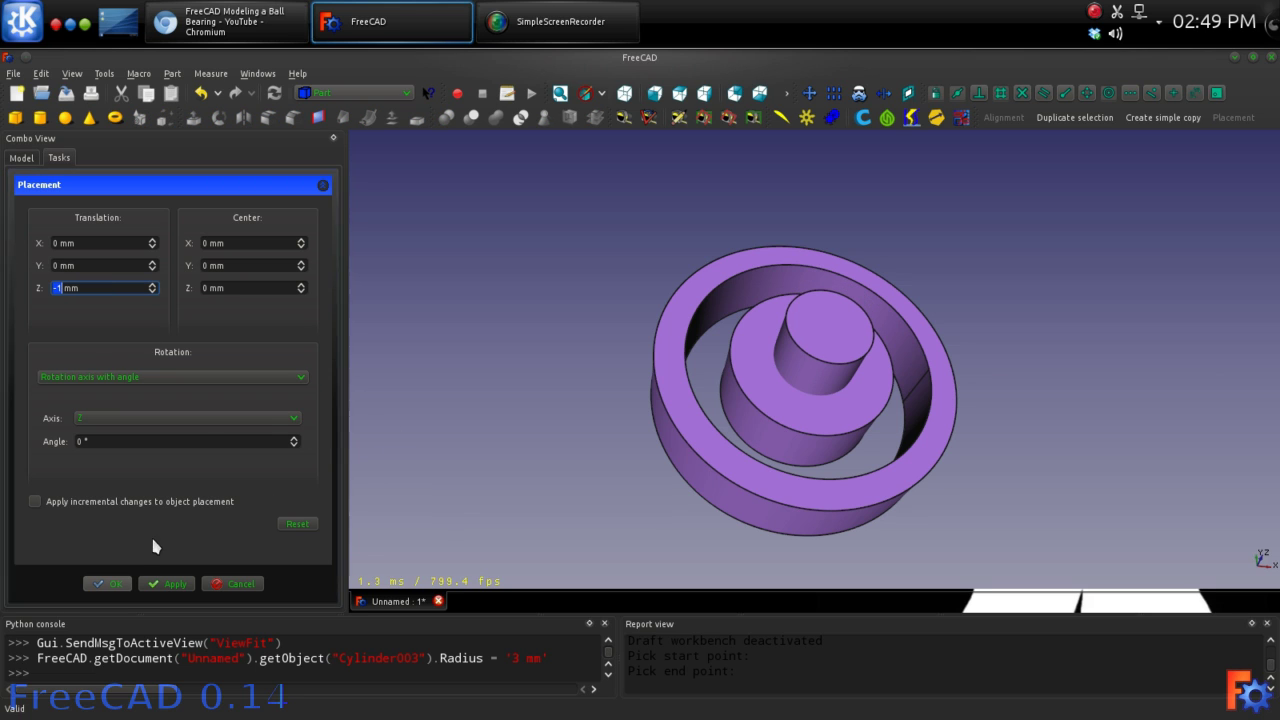
click(106, 583)
middle_drag(501, 487, 514, 451)
- Cut Cylinder003 from Cylinder002 to create the Cut001 inner hub
click(85, 229)
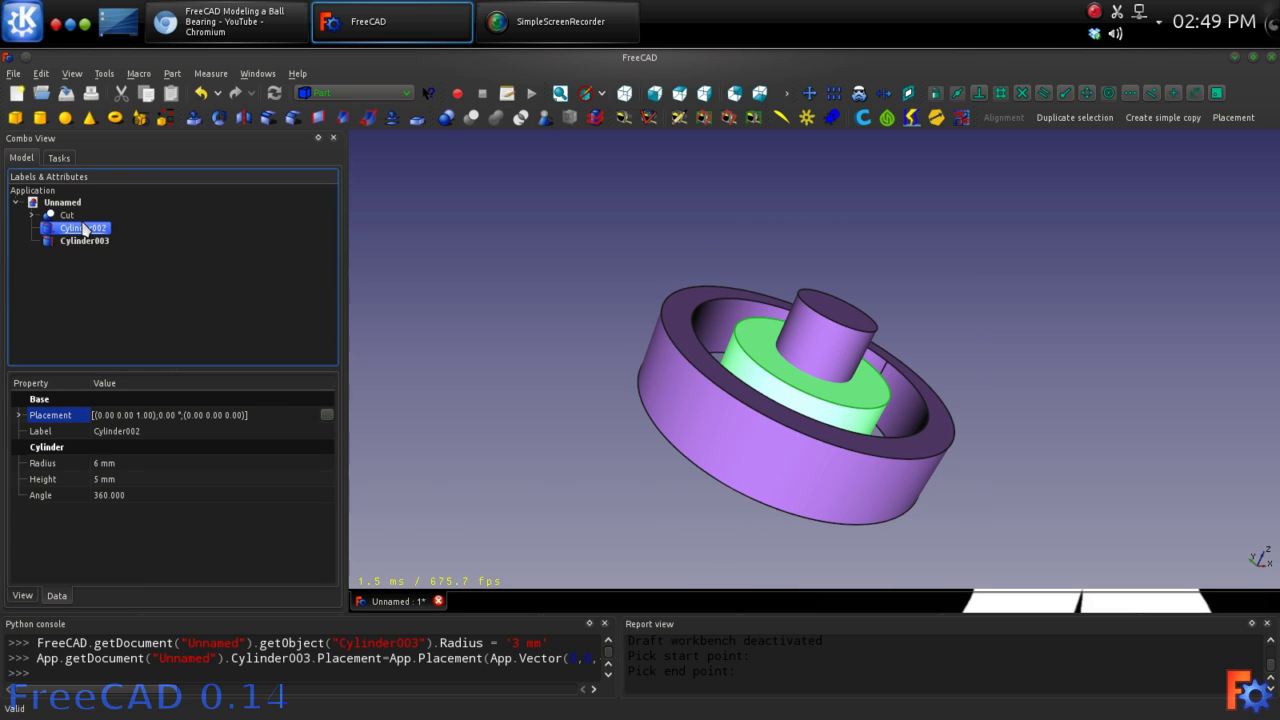
ctrl+click(85, 240)
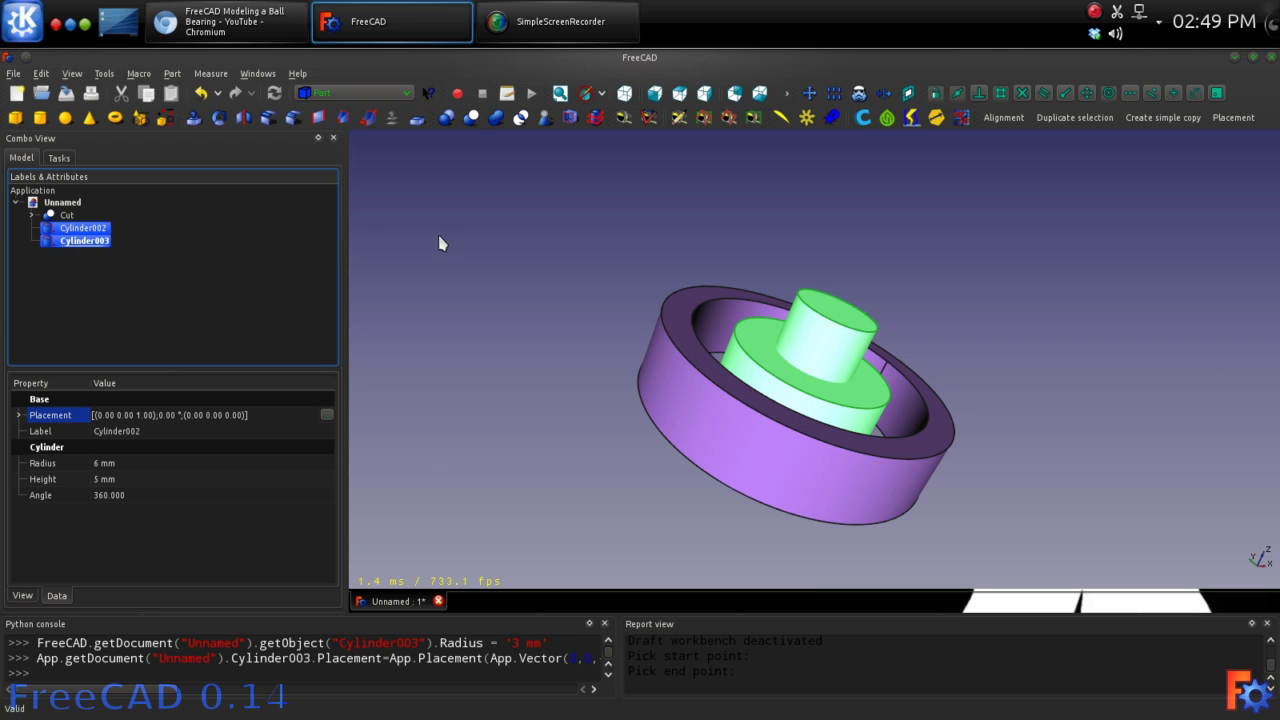
click(470, 119)
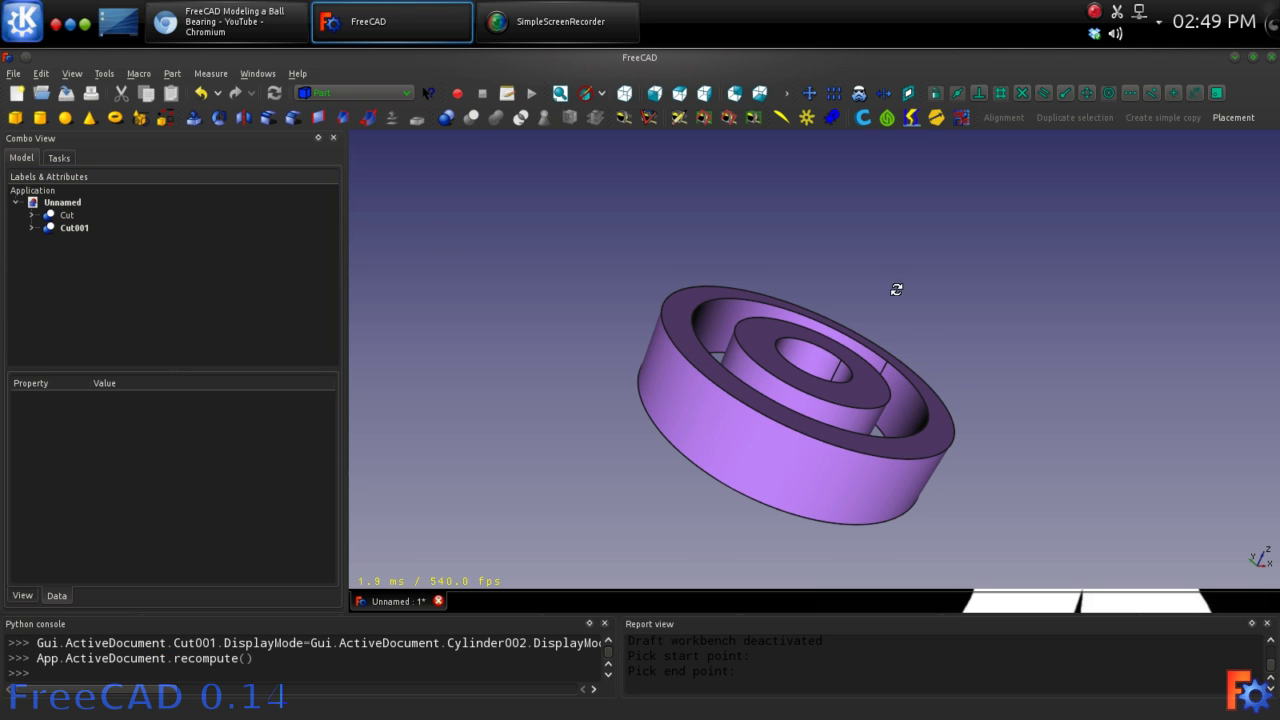
middle_drag(894, 286, 864, 321)
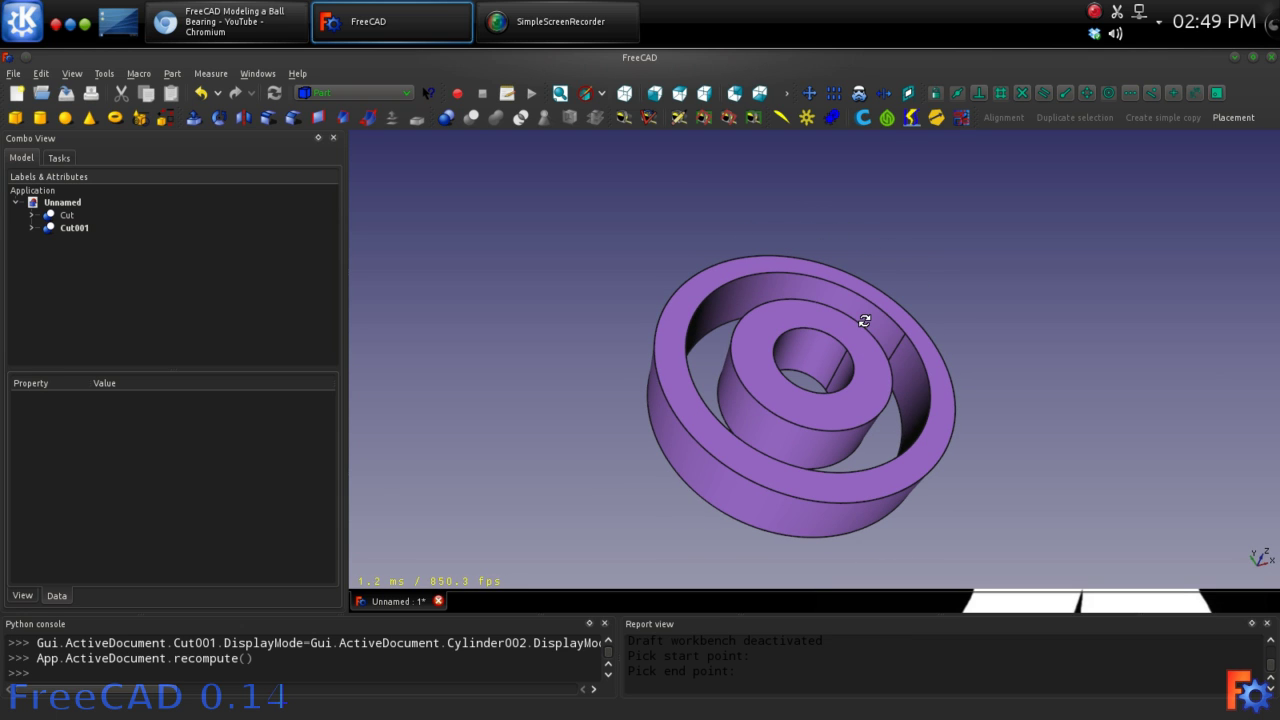
- Switch to the Draft workbench and set the working plane to XZ
click(330, 93)
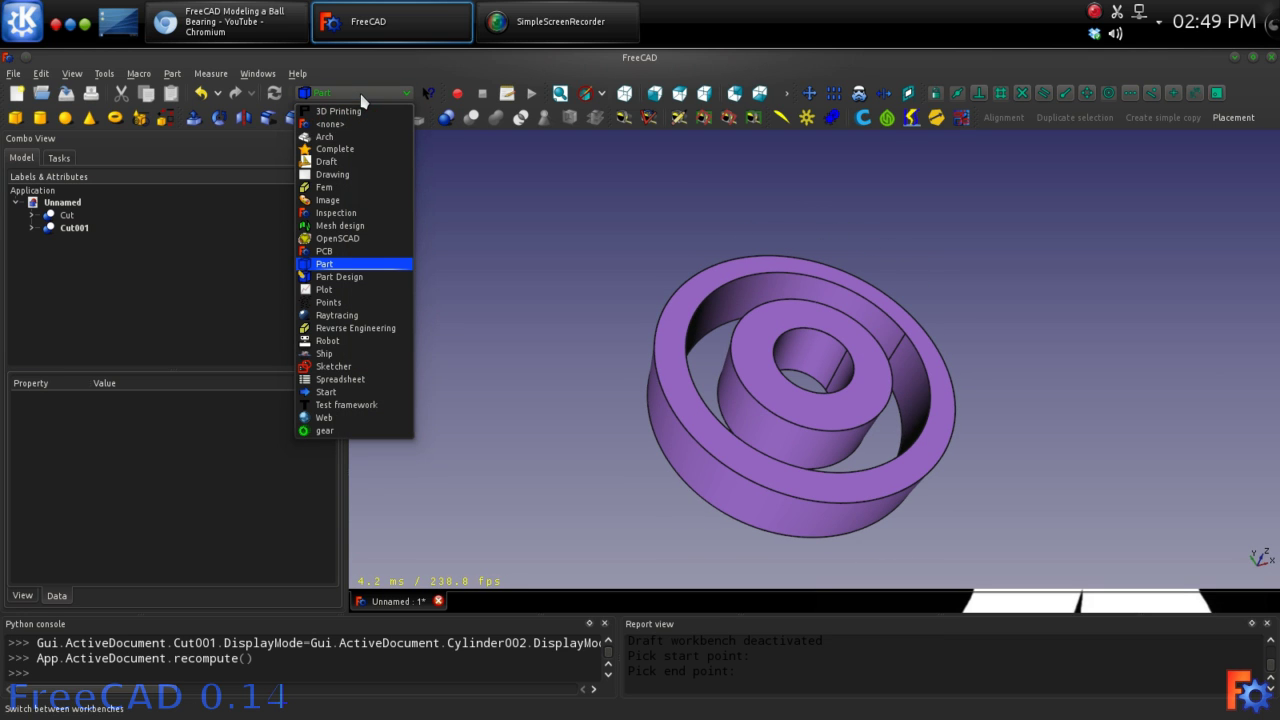
click(363, 162)
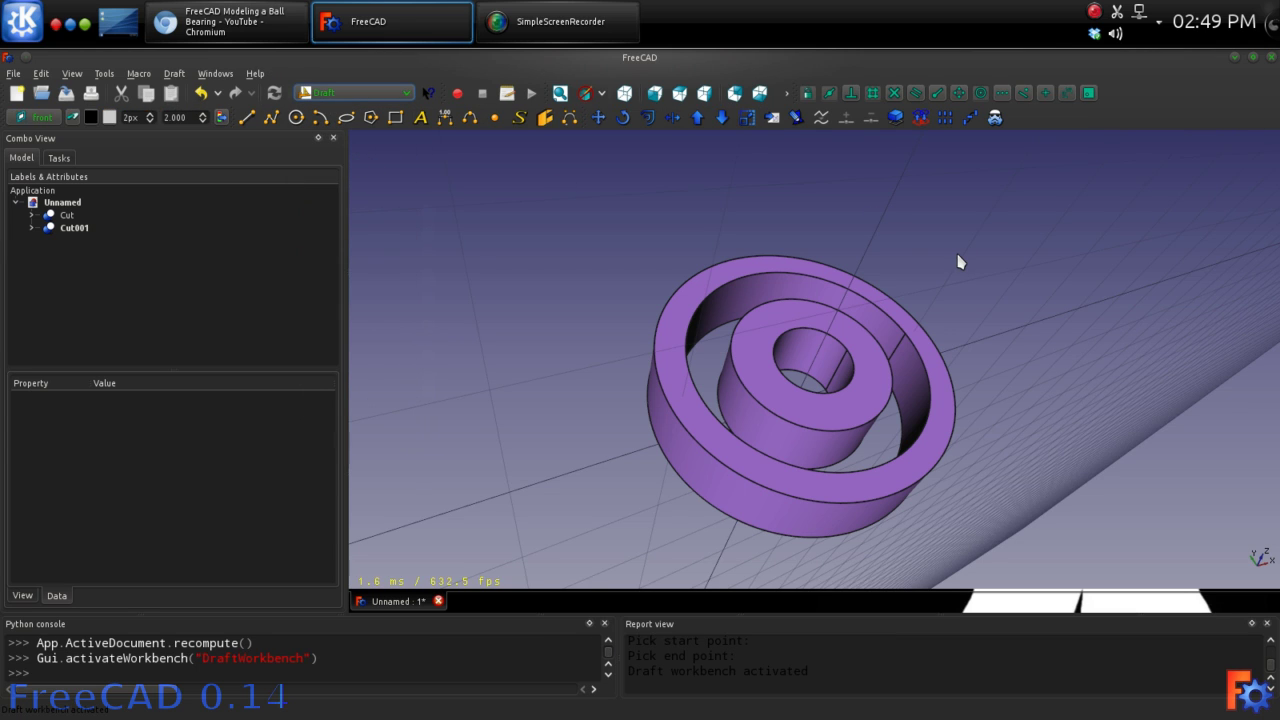
right_click(907, 200)
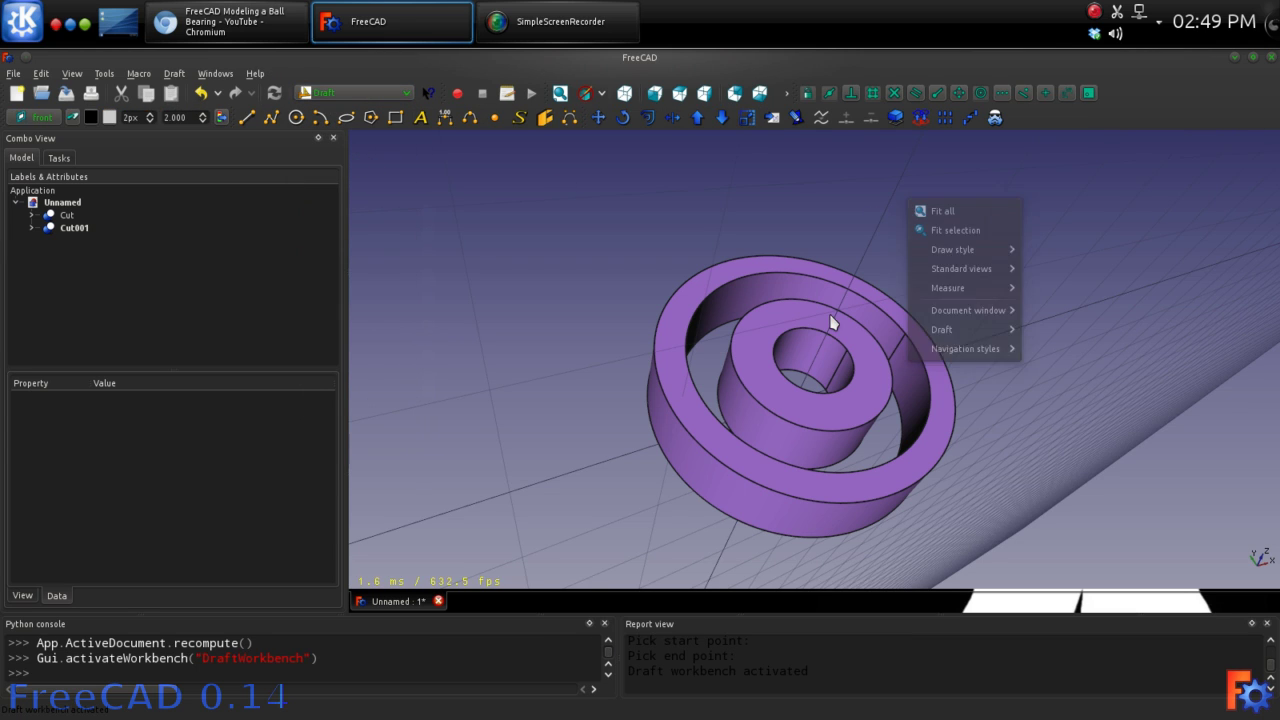
click(43, 120)
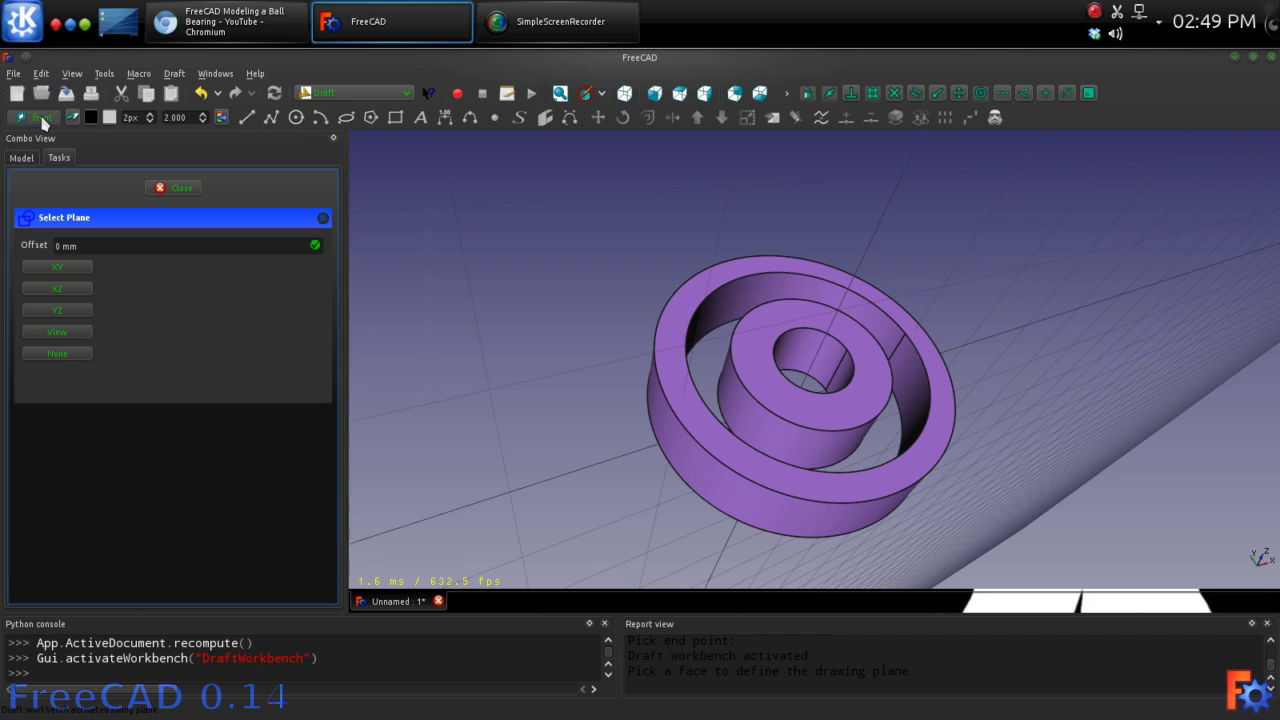
click(66, 290)
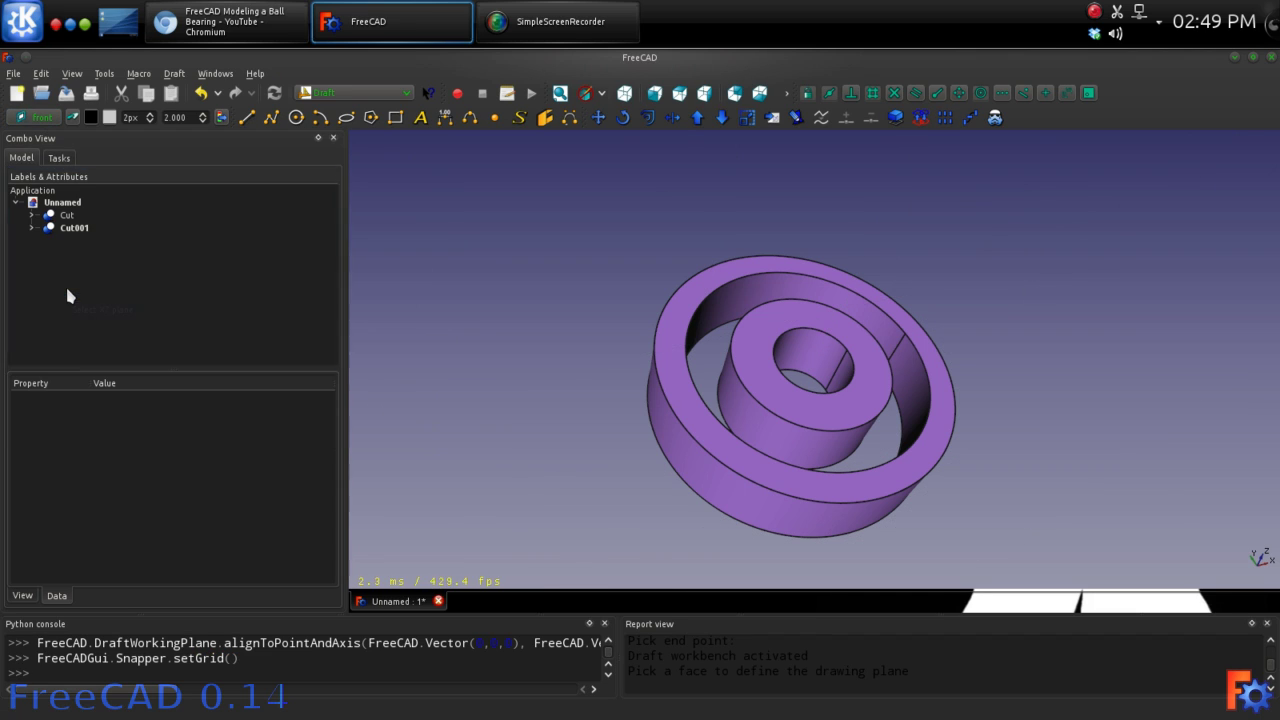
- View the rings from the front, then orbit to a tilted front view
click(655, 94)
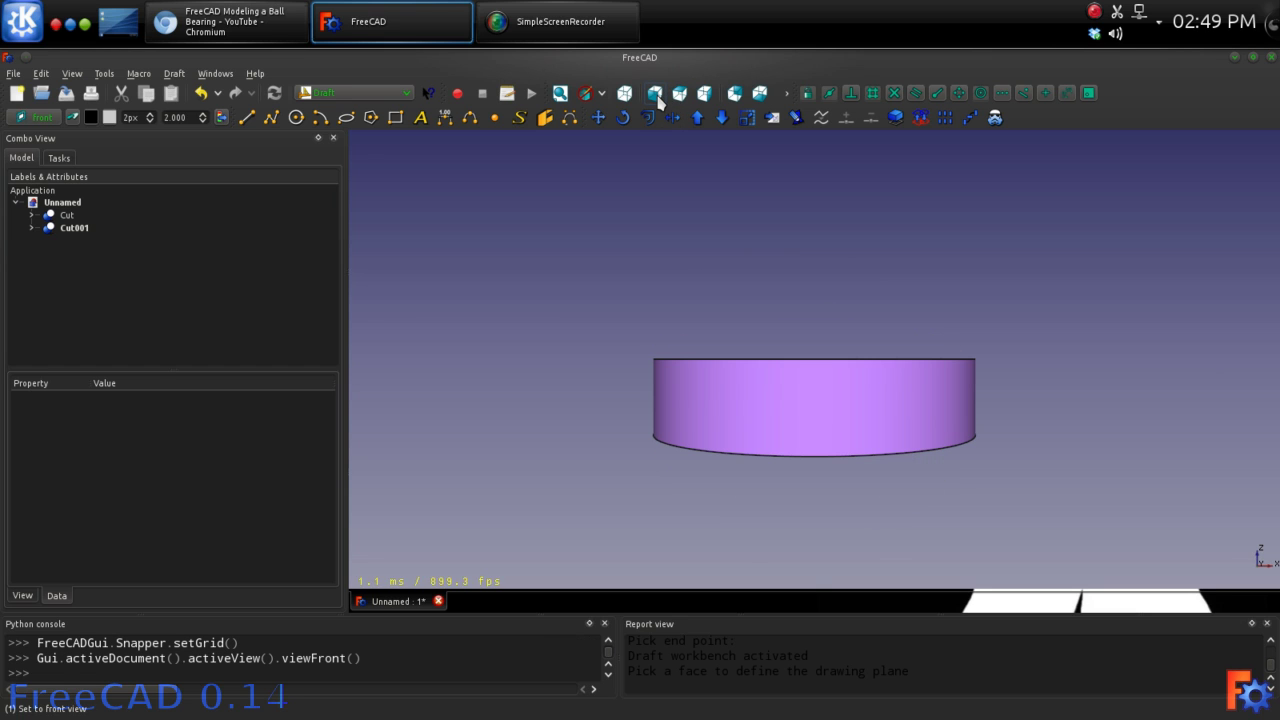
middle_drag(903, 269, 797, 363)
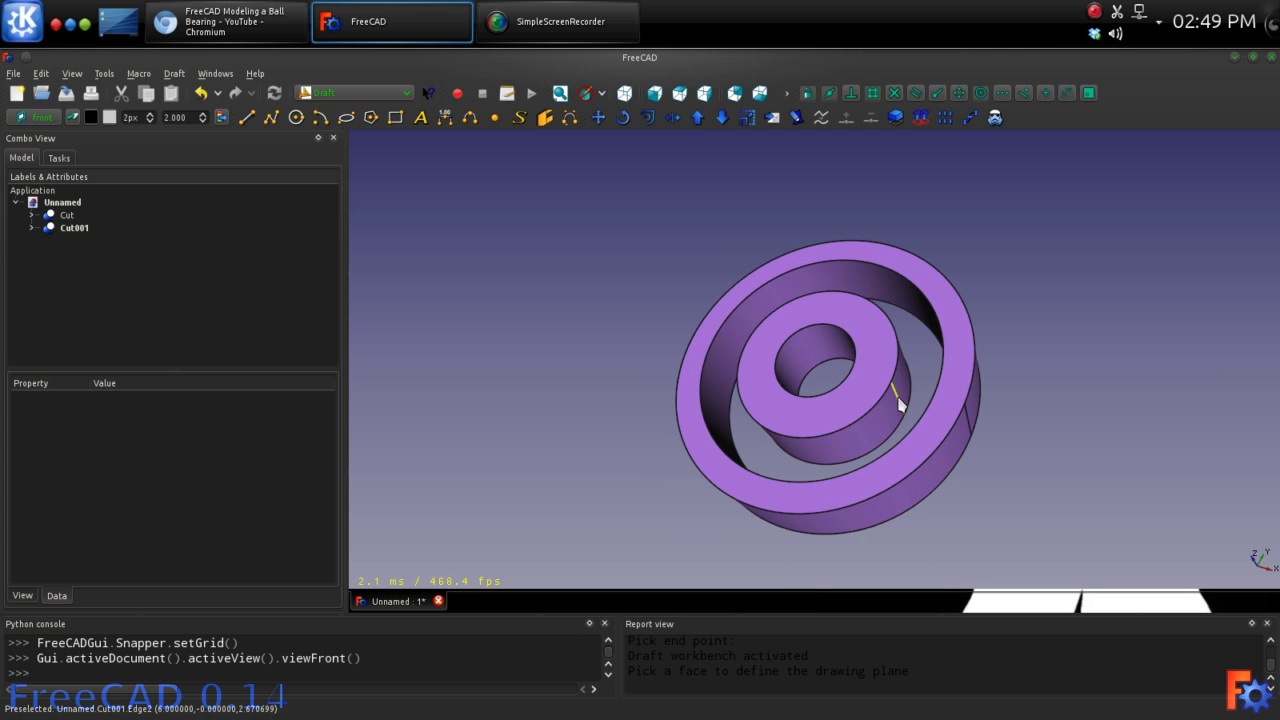
middle_drag(534, 294, 729, 320)
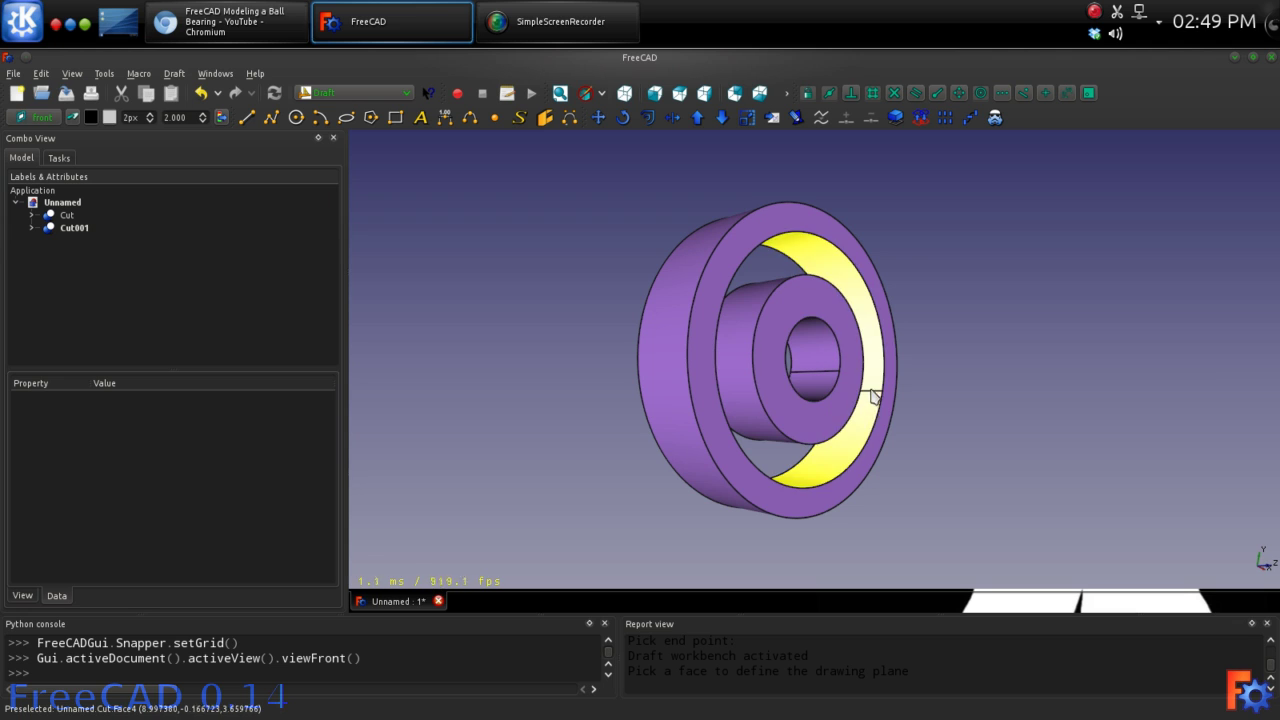
middle_drag(871, 394, 994, 356)
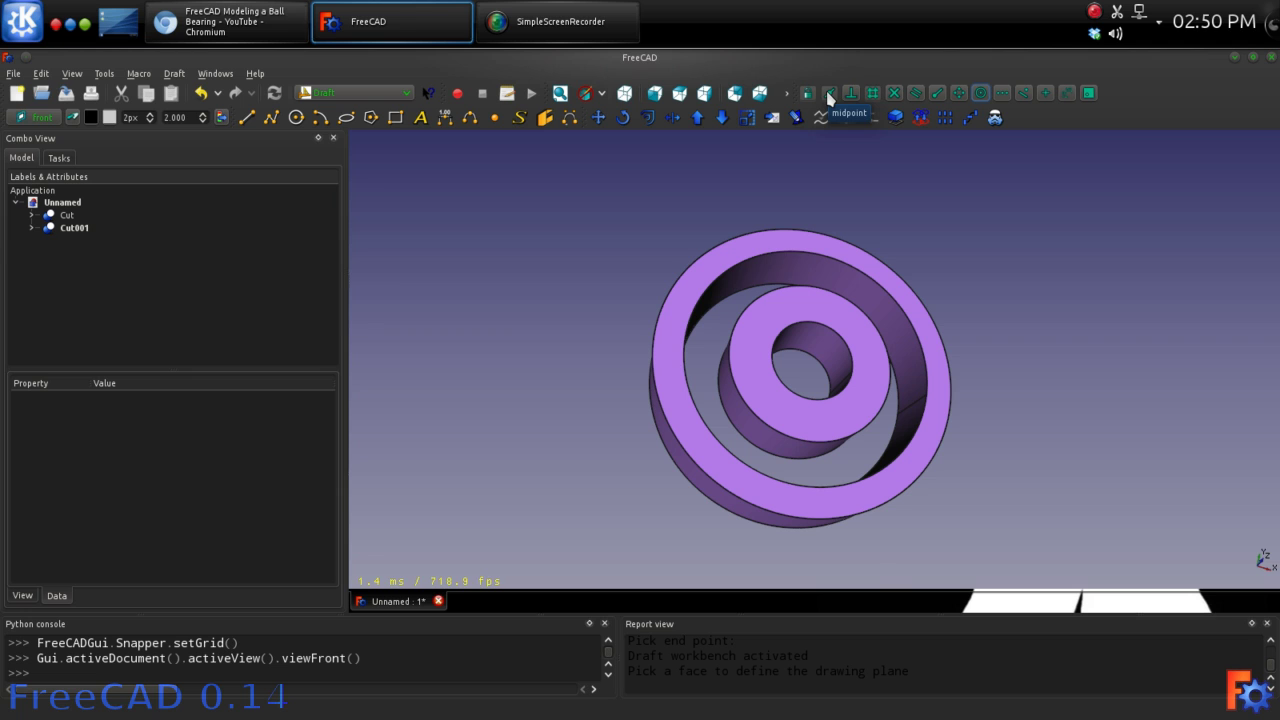
- Draw a Draft line from (9, 0, 2.5) to (6, 0, 2.5) between the races
click(247, 119)
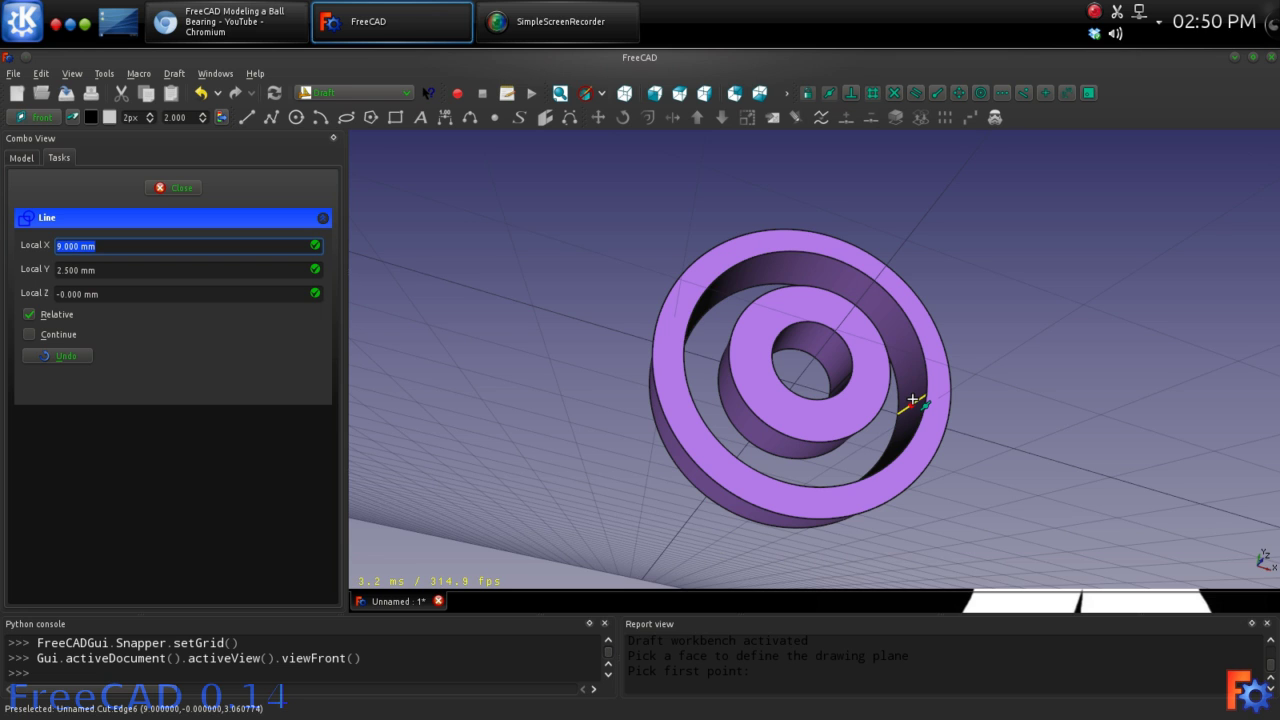
click(912, 400)
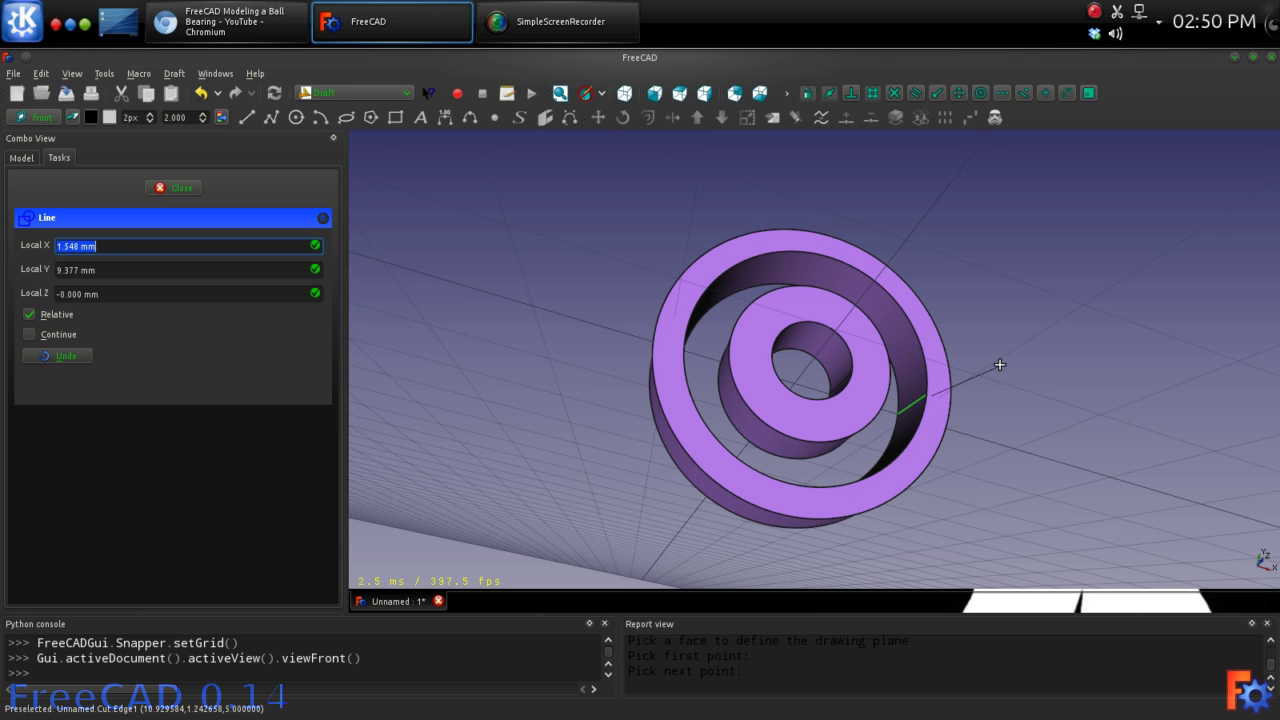
middle_drag(997, 360, 880, 350)
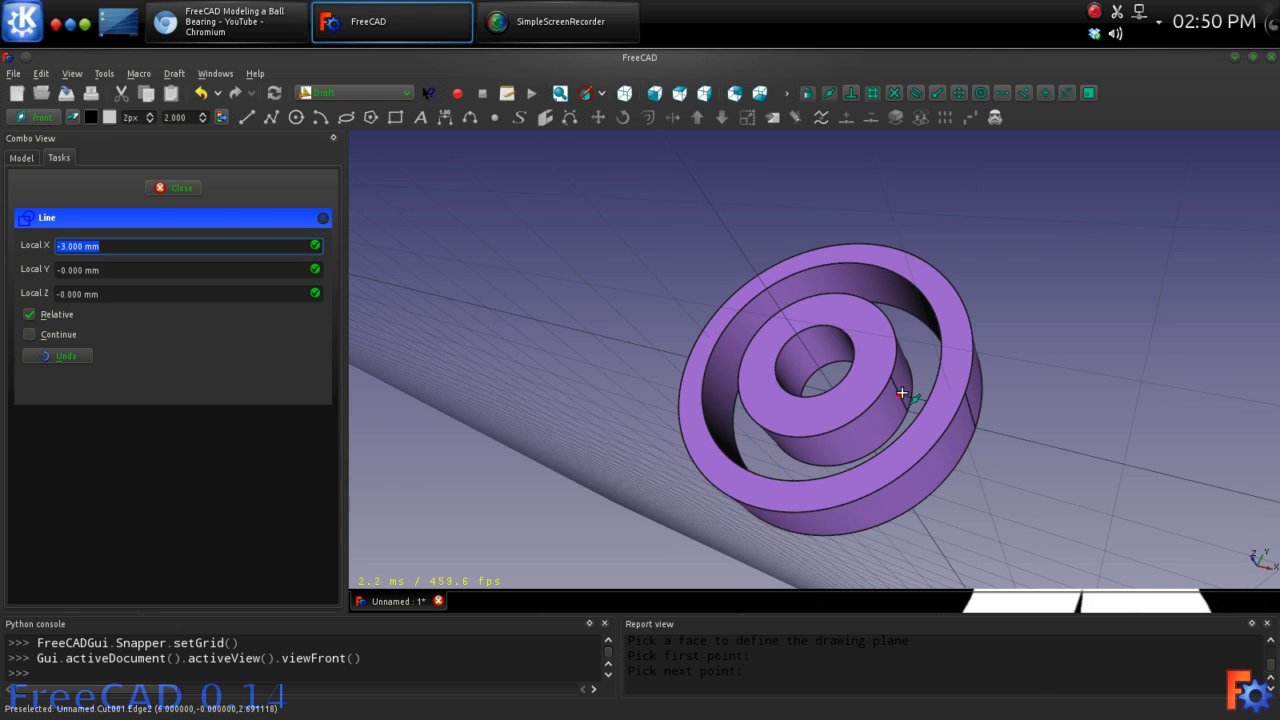
click(902, 393)
middle_drag(1014, 443, 1015, 330)
scroll(976, 364, up, 3)
click(654, 93)
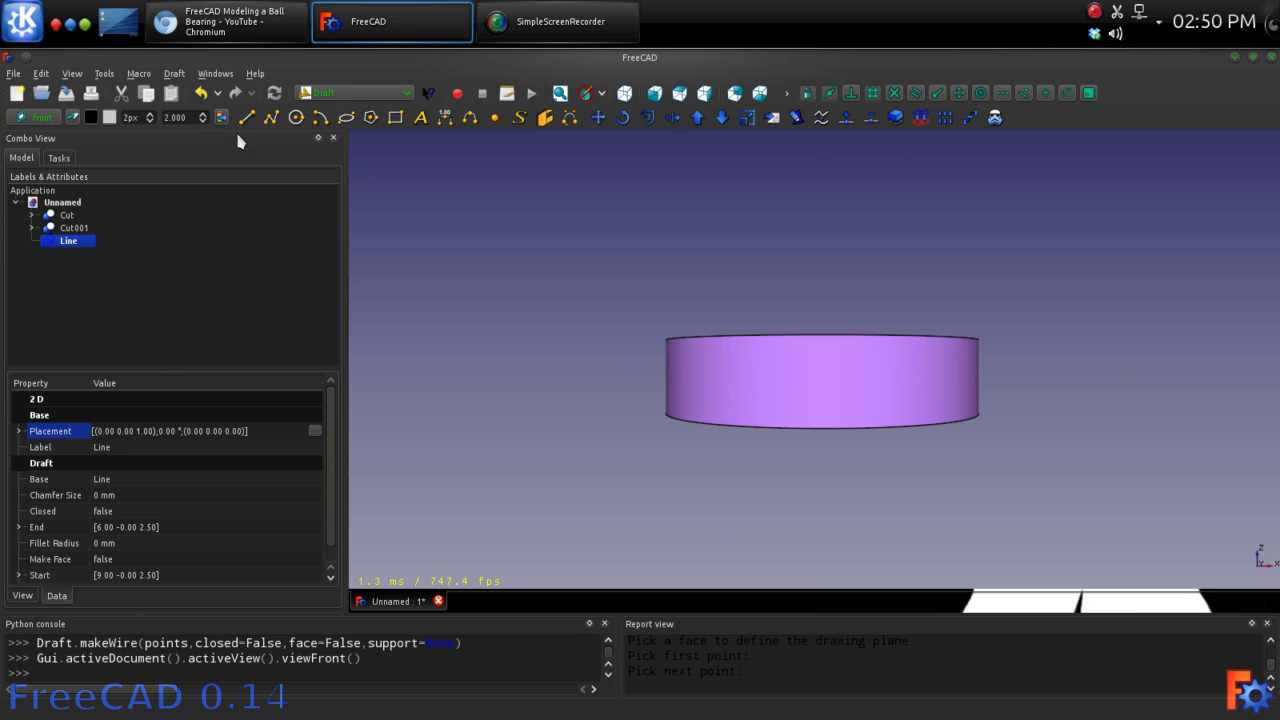
- Draw a Draft Circle above the bearing by picking a centre and a radius point
click(296, 117)
click(679, 232)
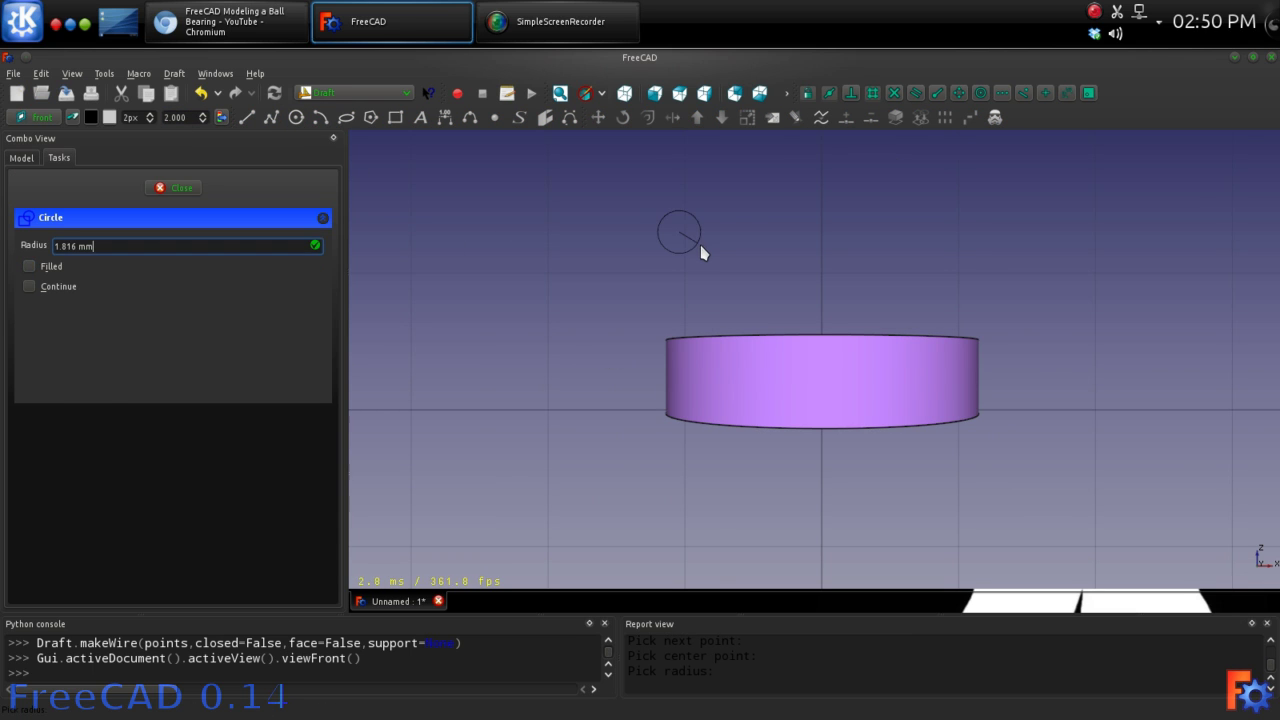
click(701, 253)
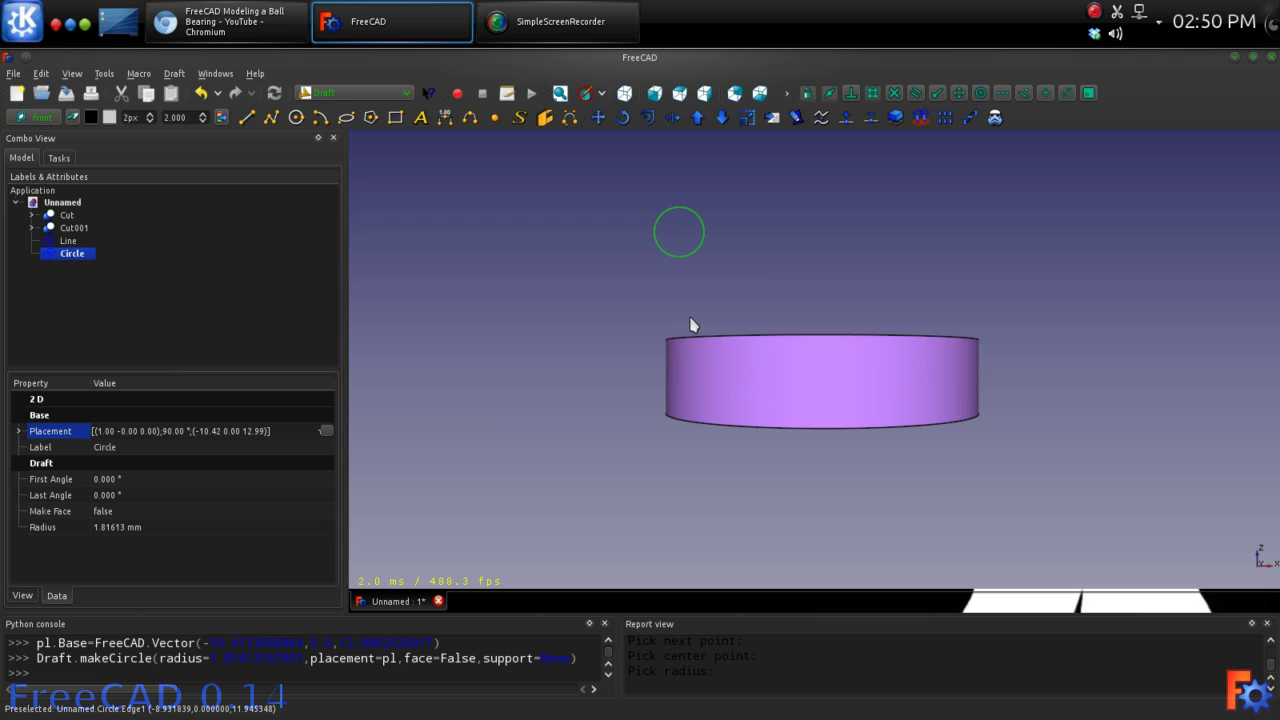
- Set the Circle's Radius to 2.25 mm in the property editor
click(76, 256)
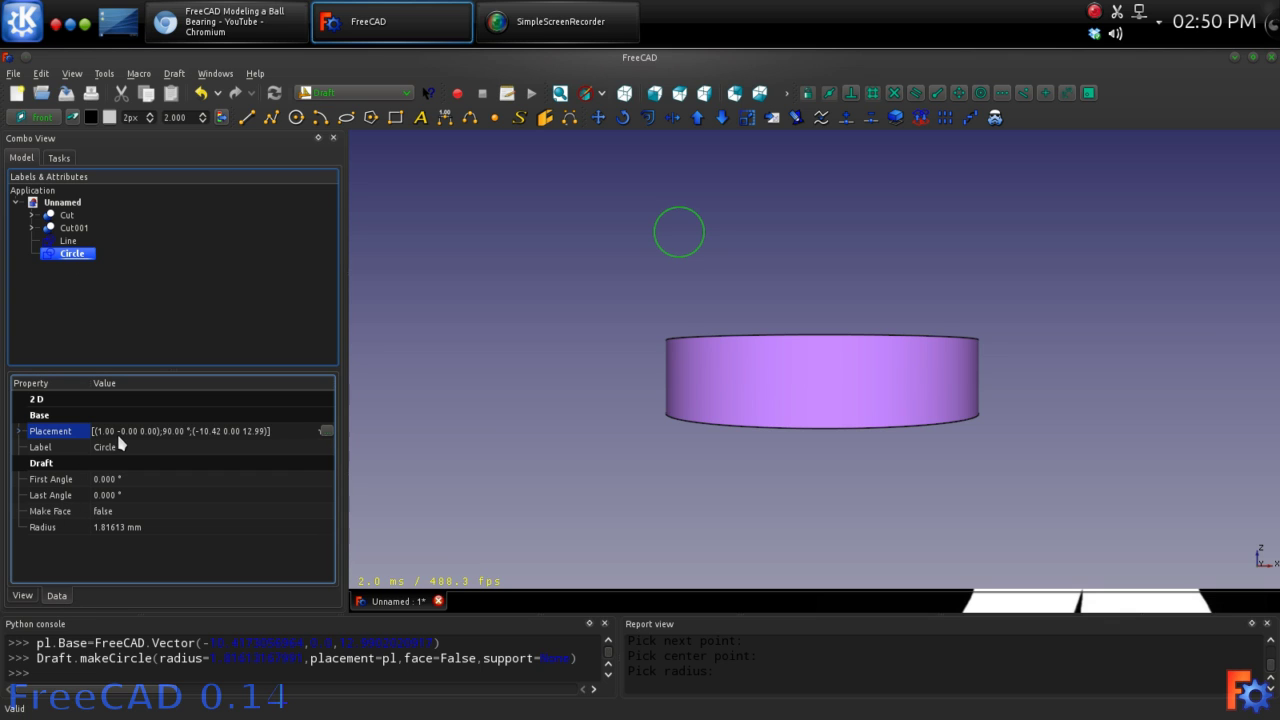
click(142, 528)
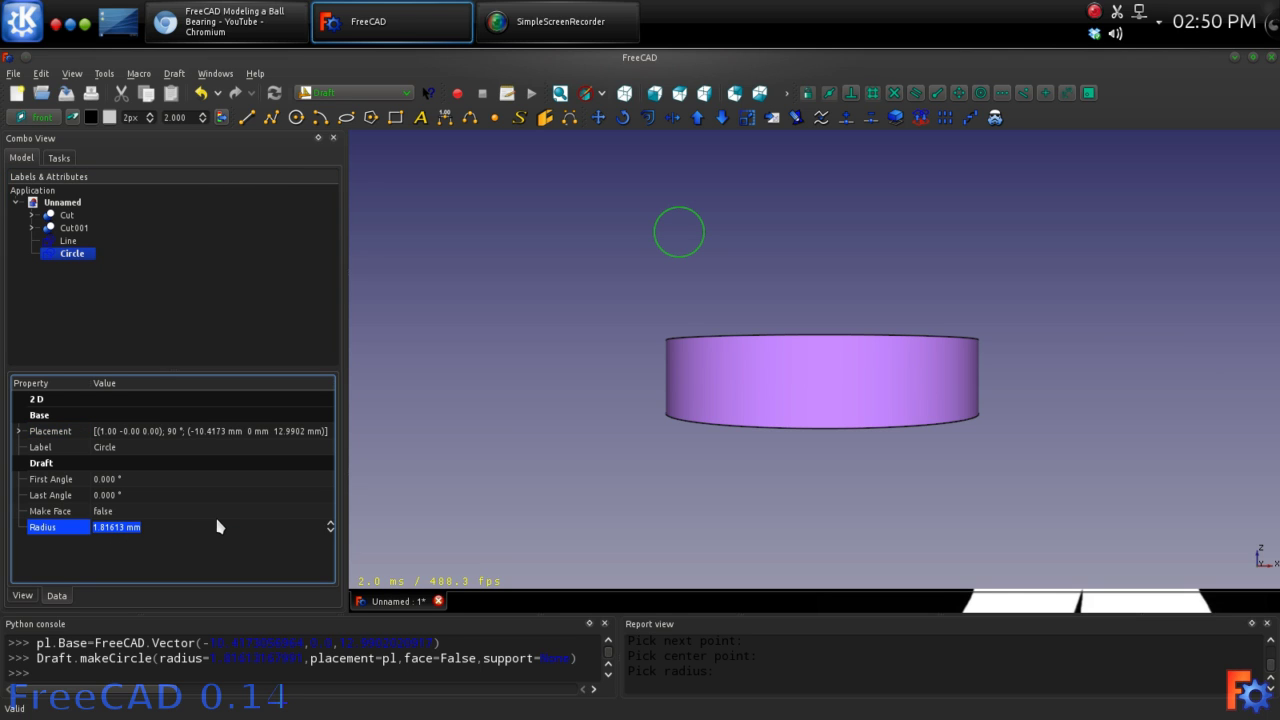
text(2)
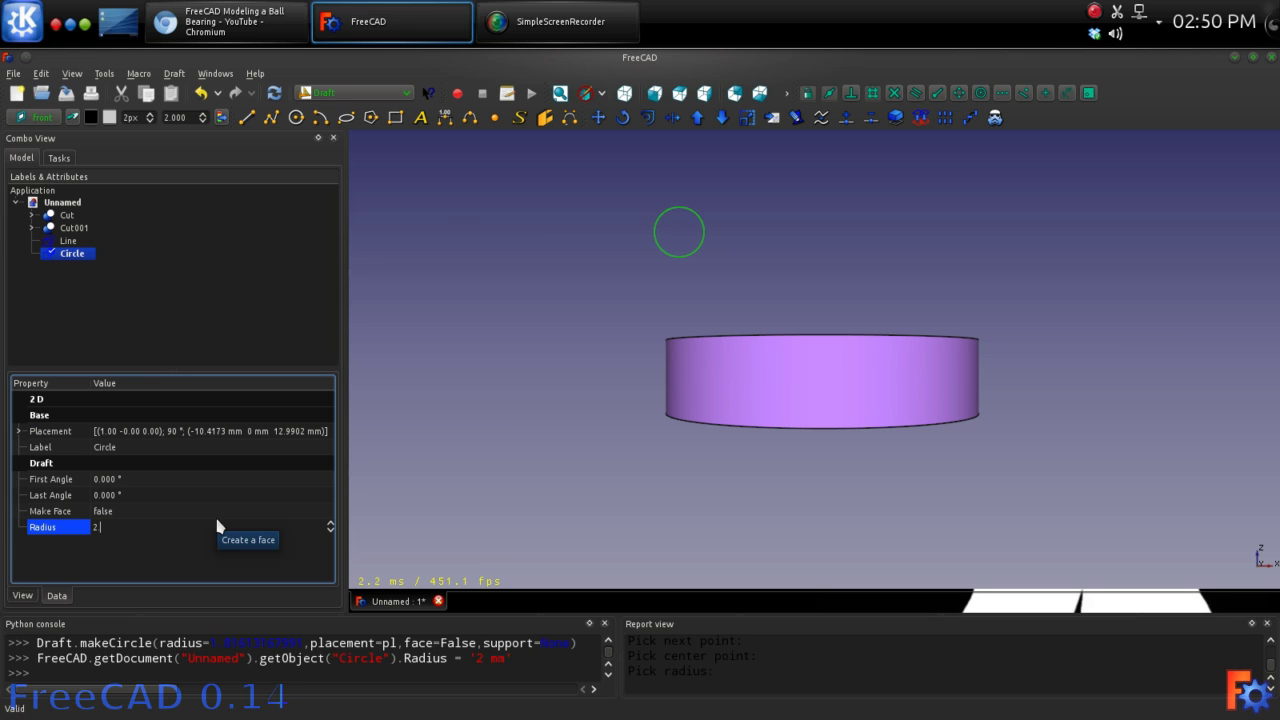
text(.25)
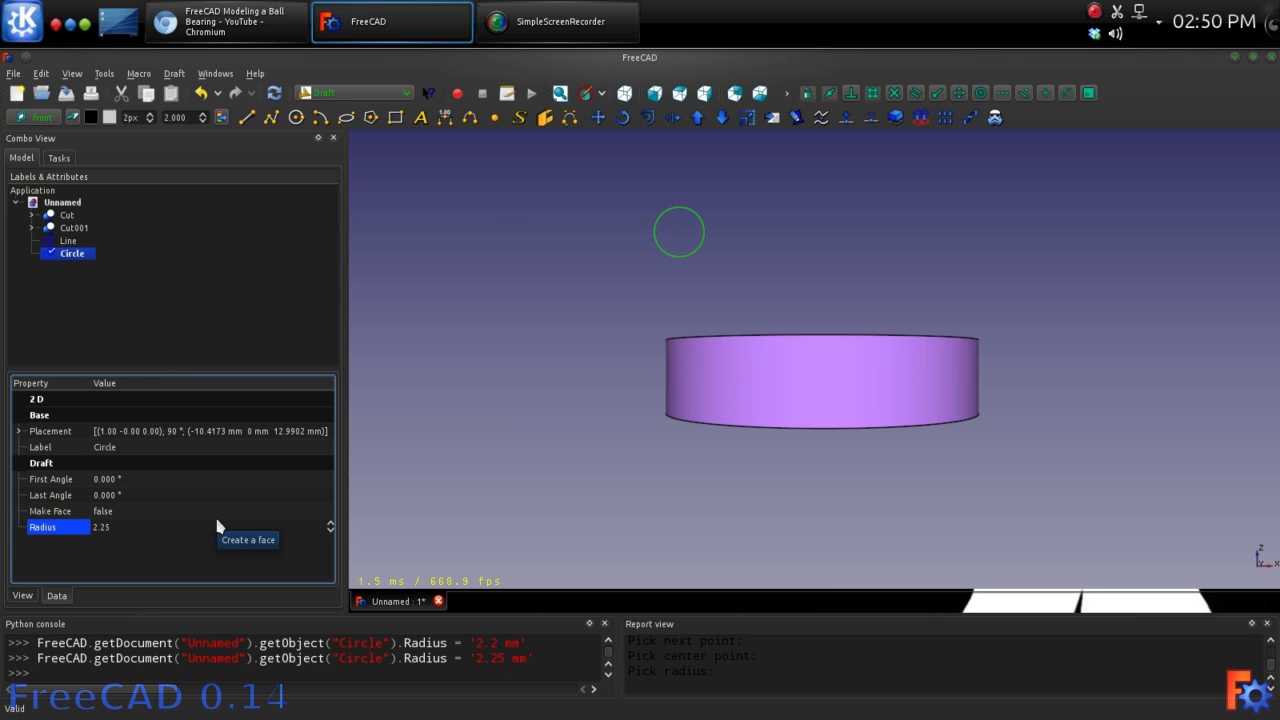
click(505, 318)
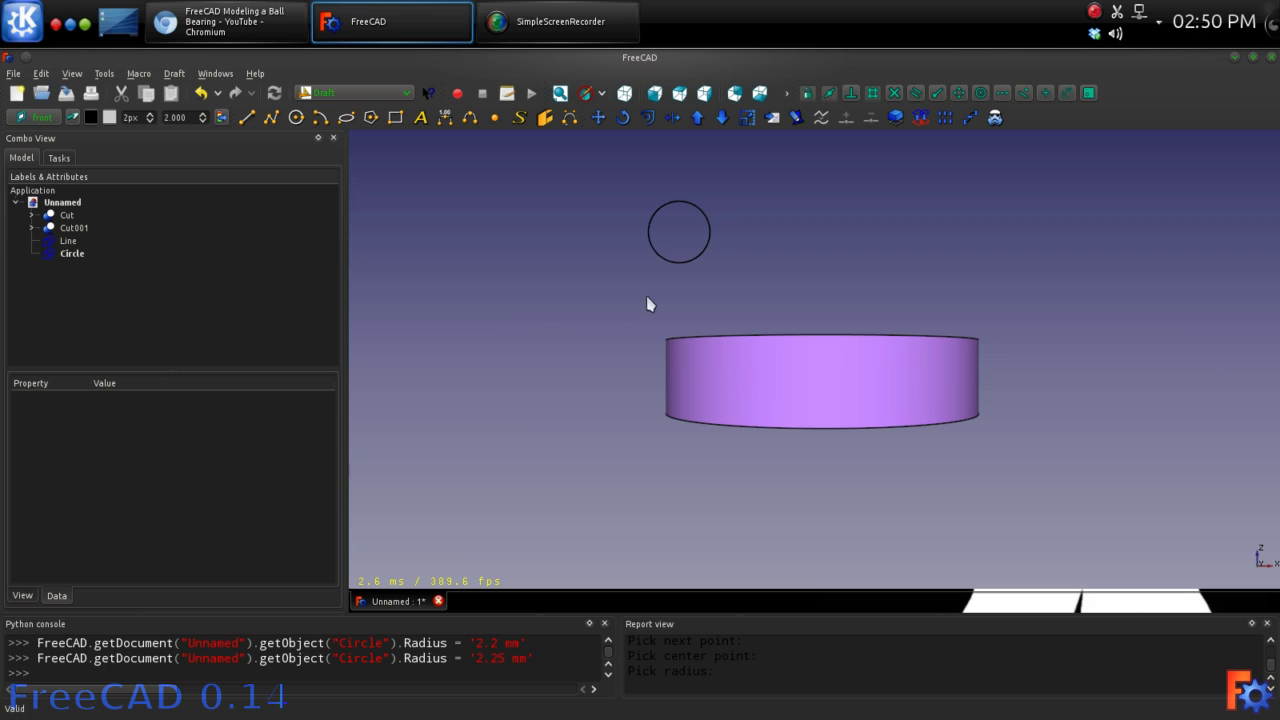
click(695, 267)
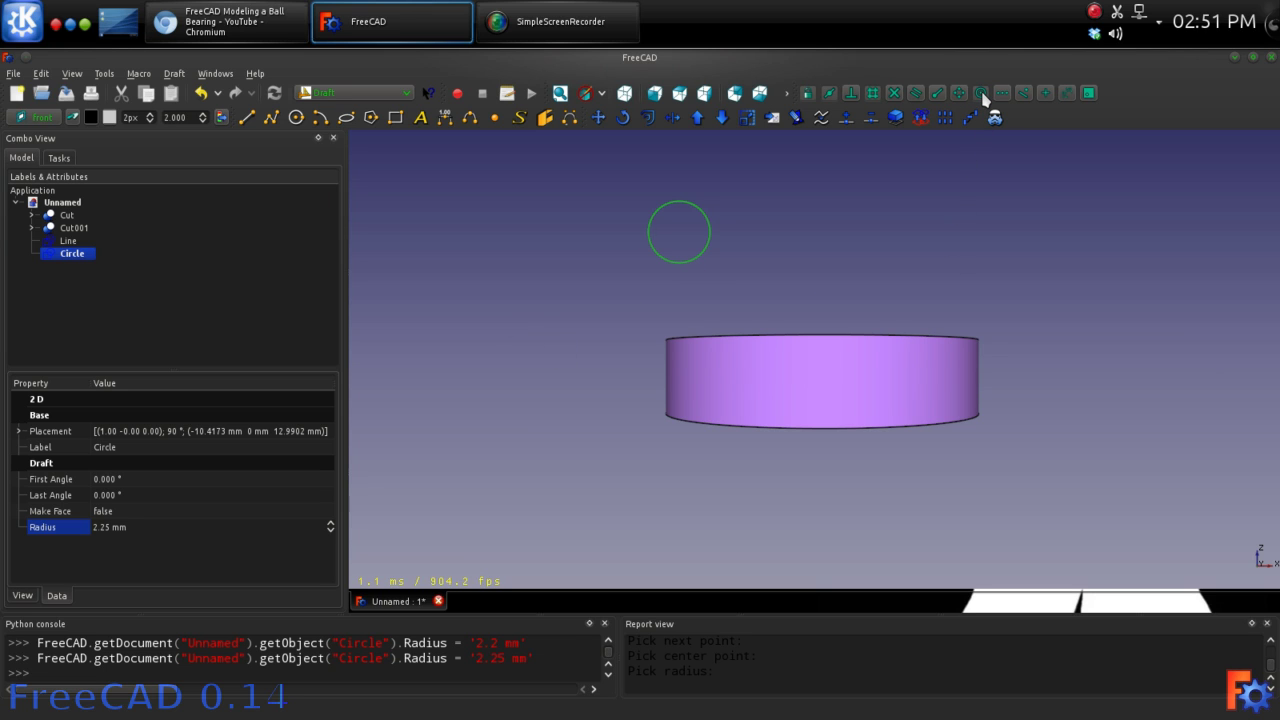
- Move the circle from its centre to the line's end in the gap between the hubs
middle_drag(846, 243, 845, 263)
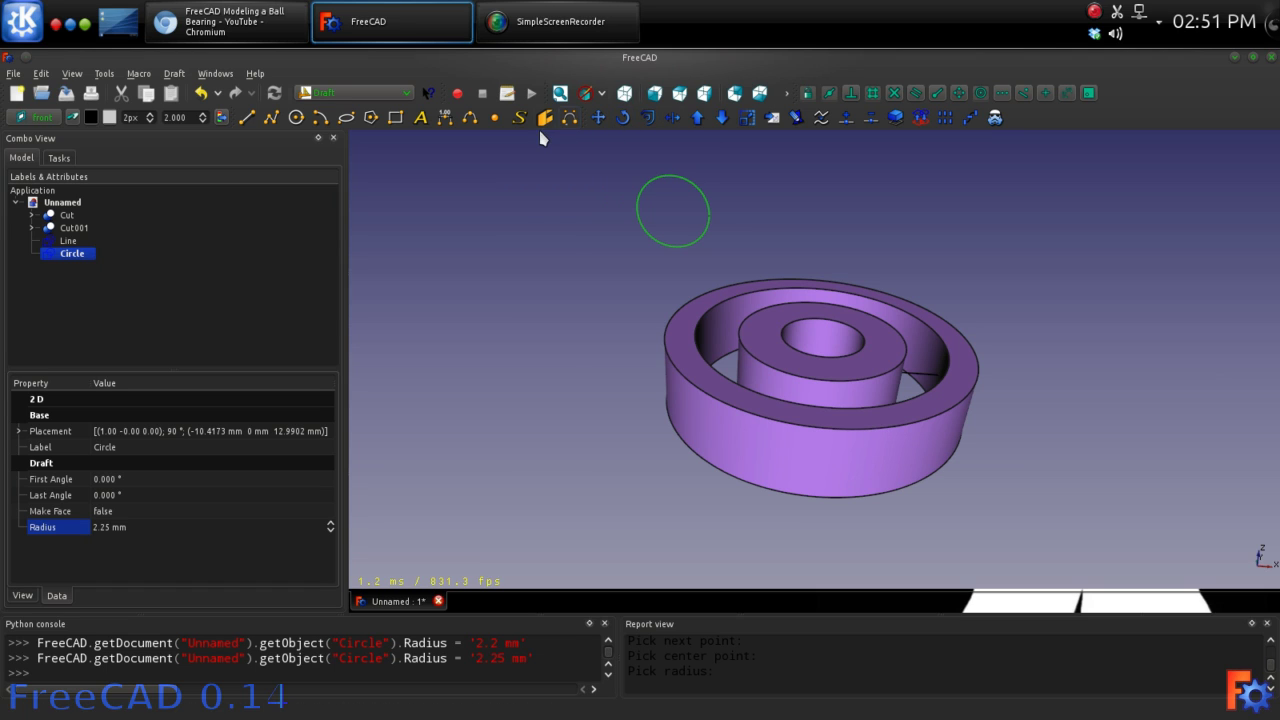
click(598, 118)
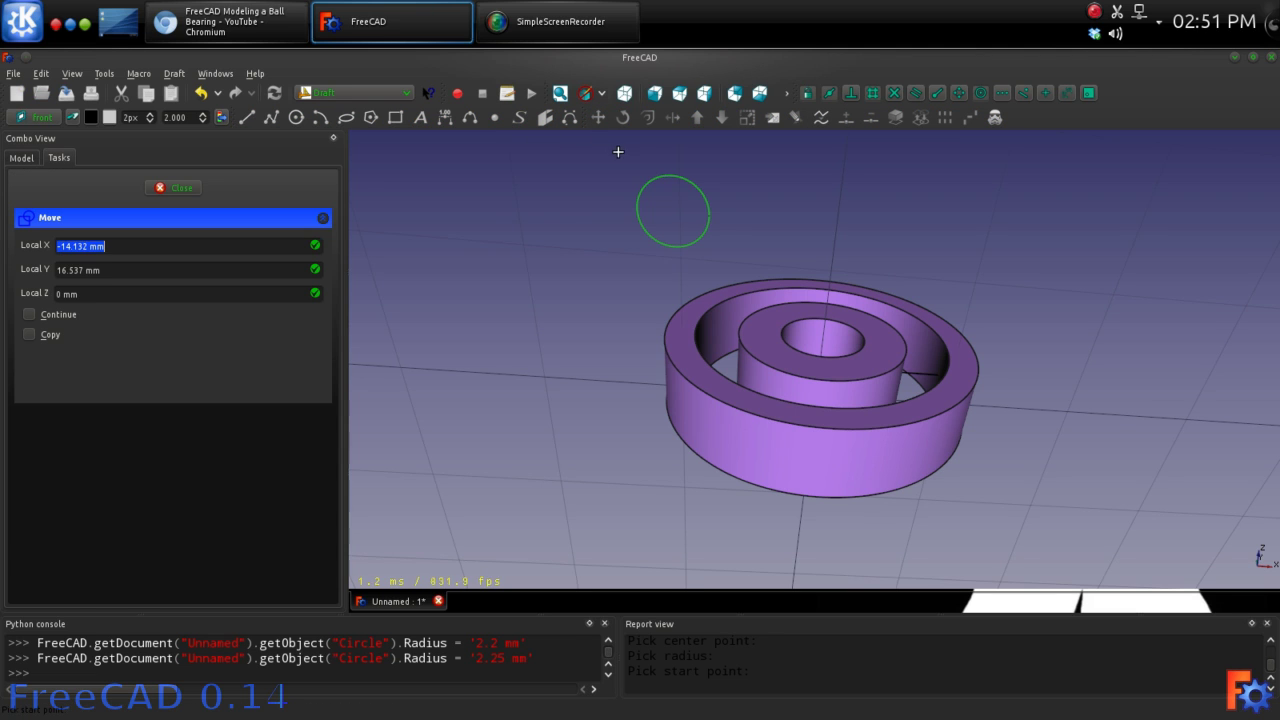
click(694, 185)
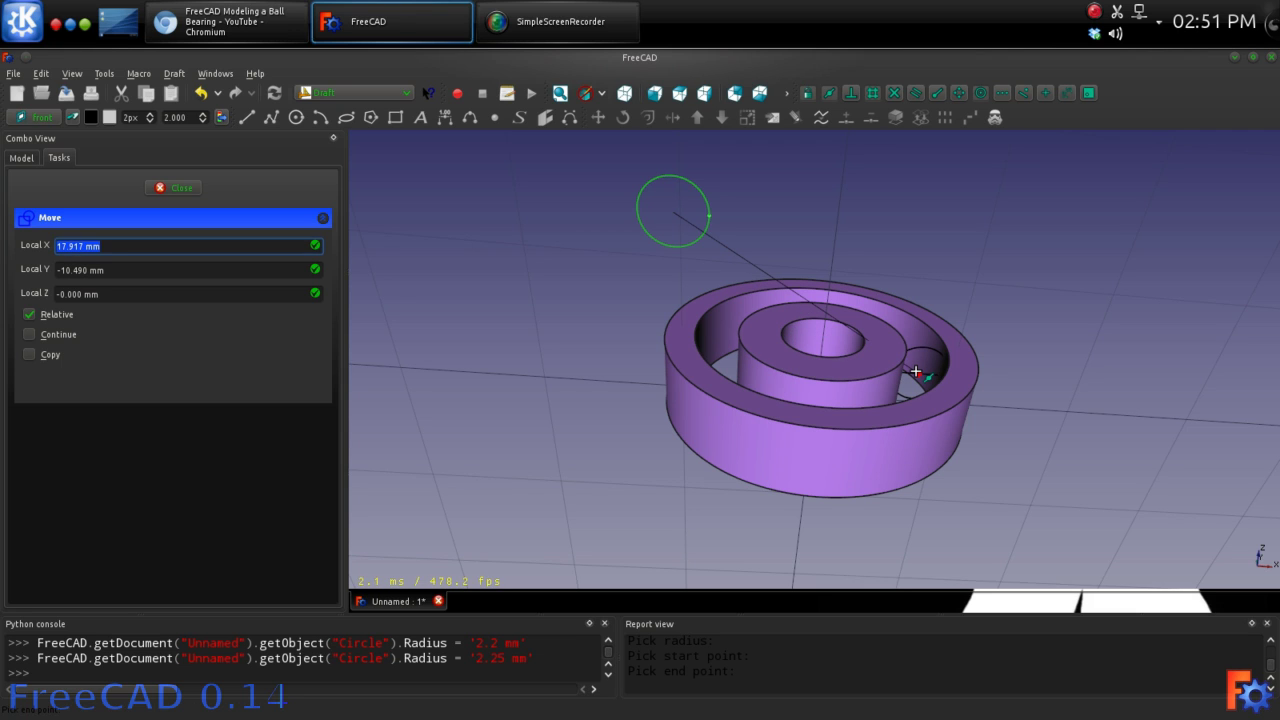
click(918, 373)
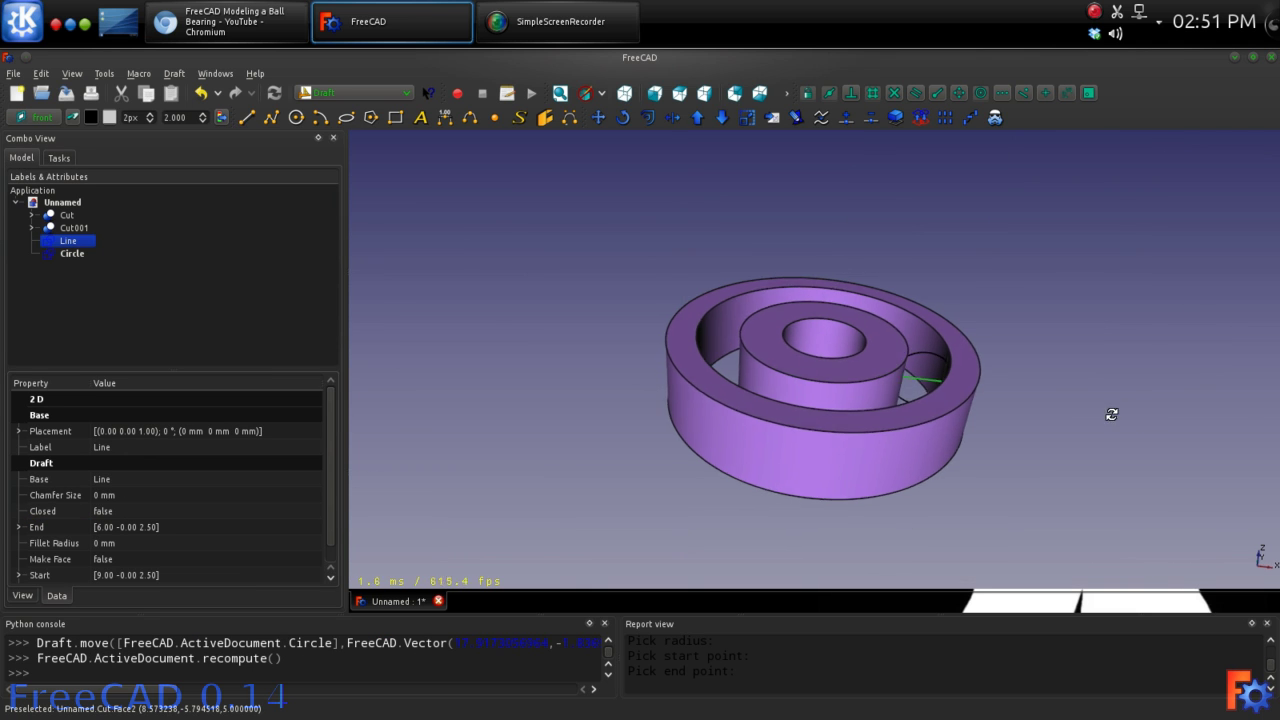
- Switch to the Part workbench
middle_drag(1111, 414, 1163, 405)
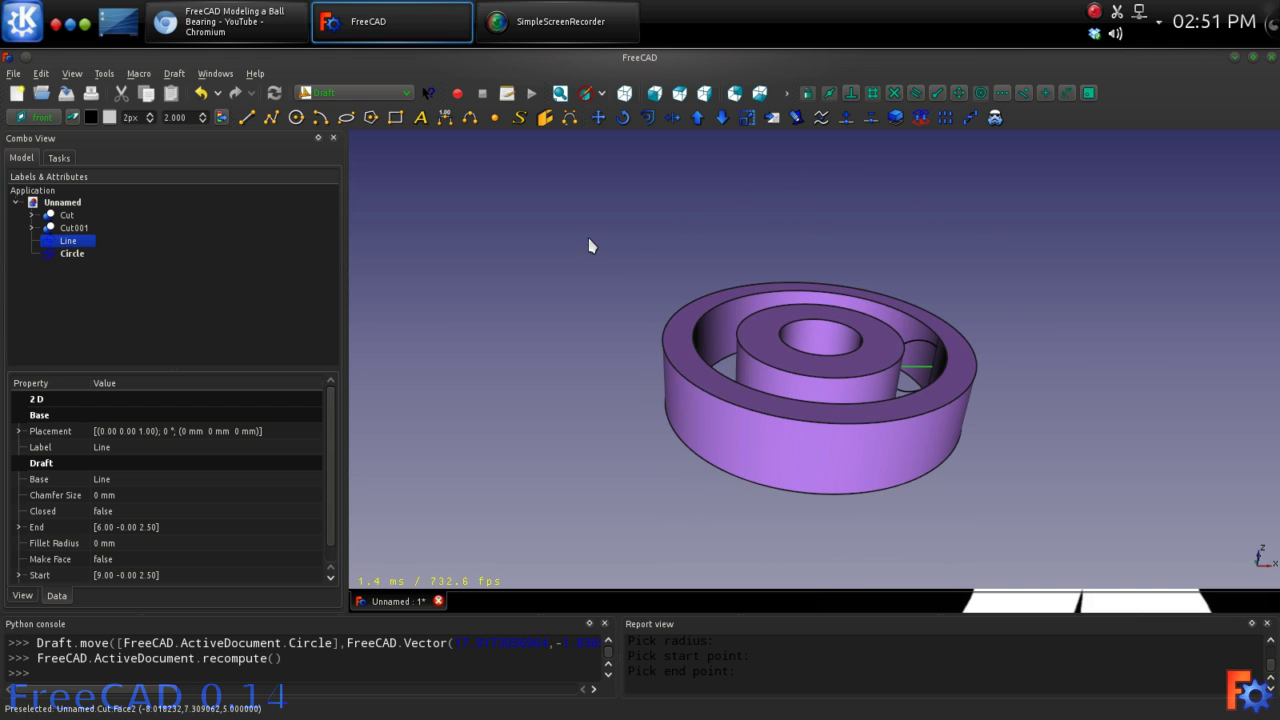
click(351, 99)
click(358, 270)
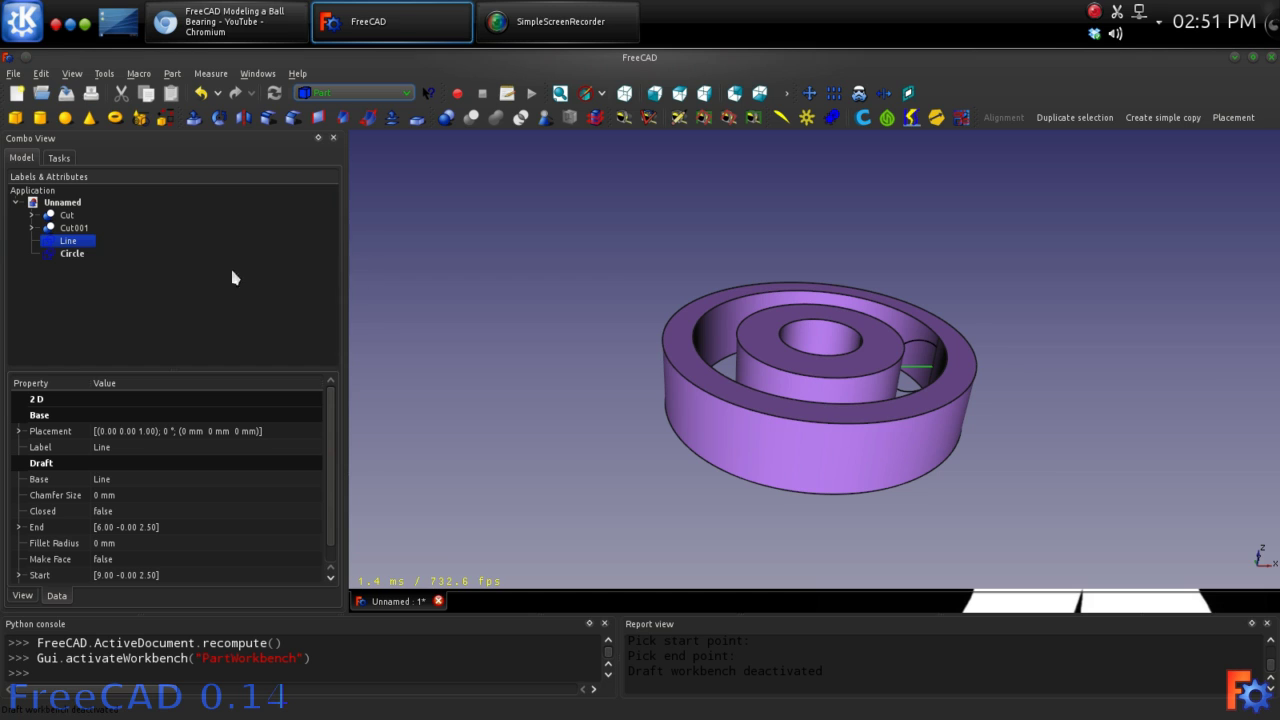
- Revolve the Circle 360° about the Z axis into a solid ring
click(66, 254)
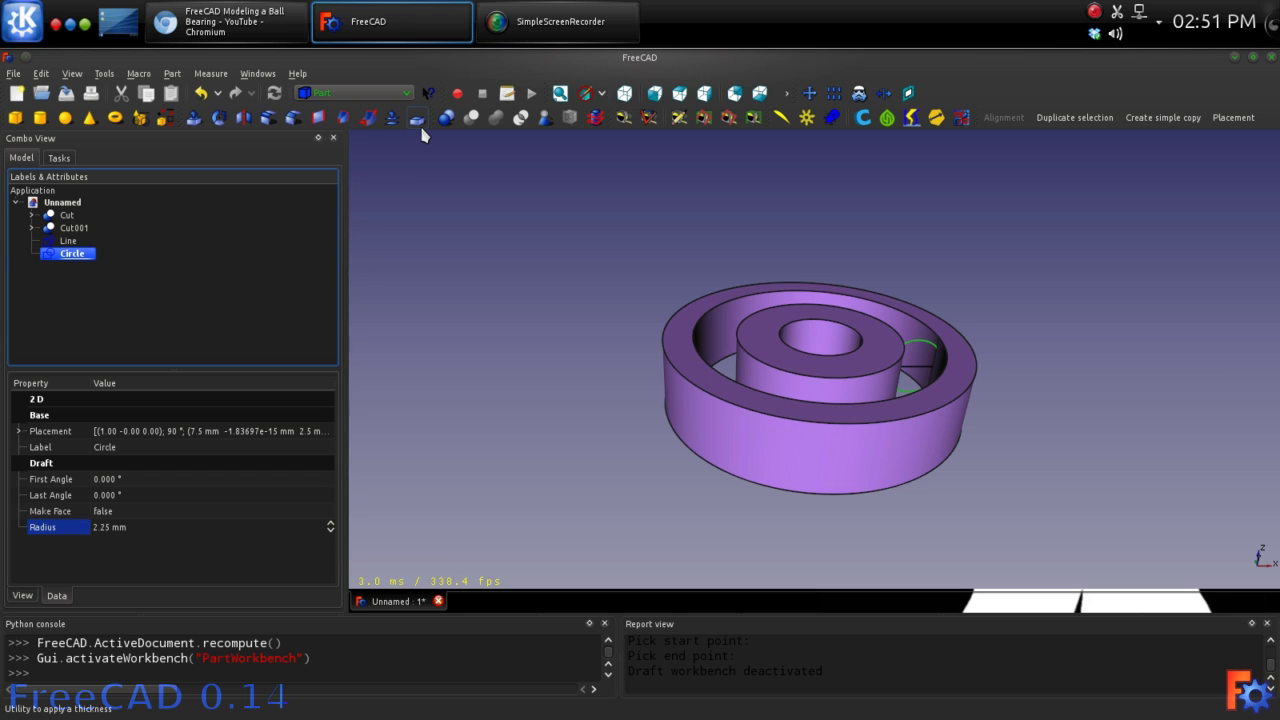
click(221, 119)
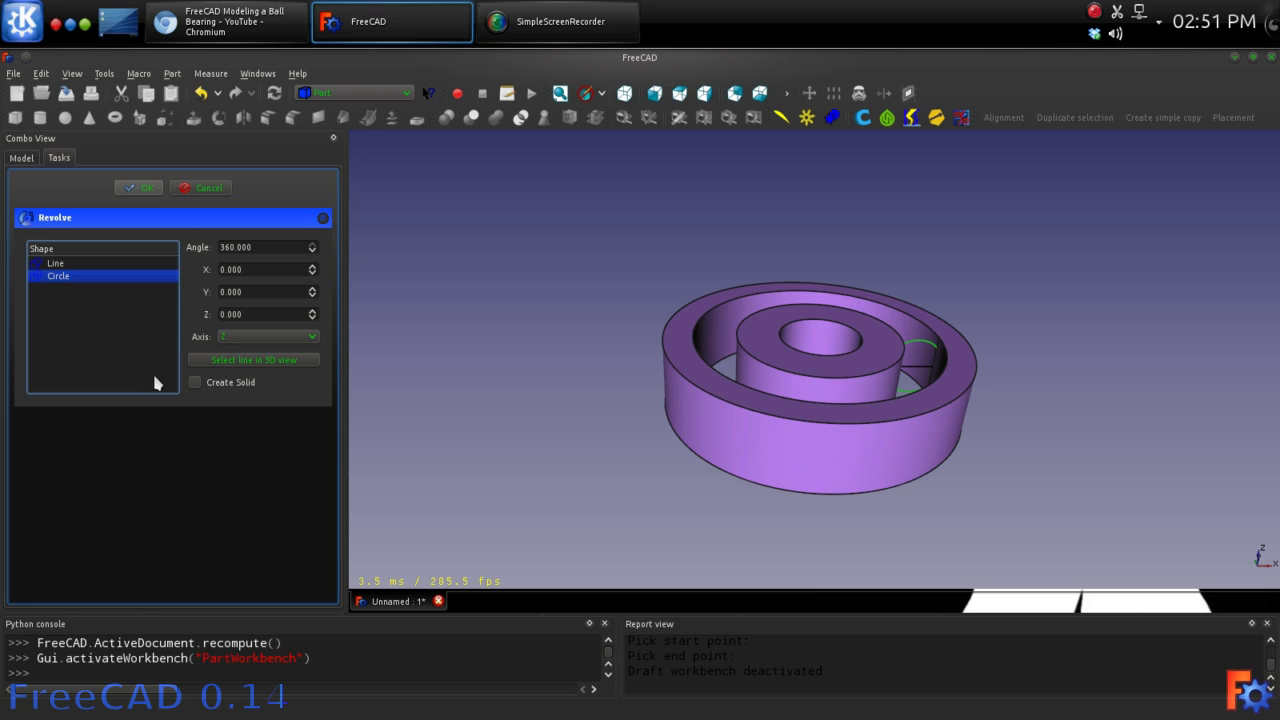
click(195, 384)
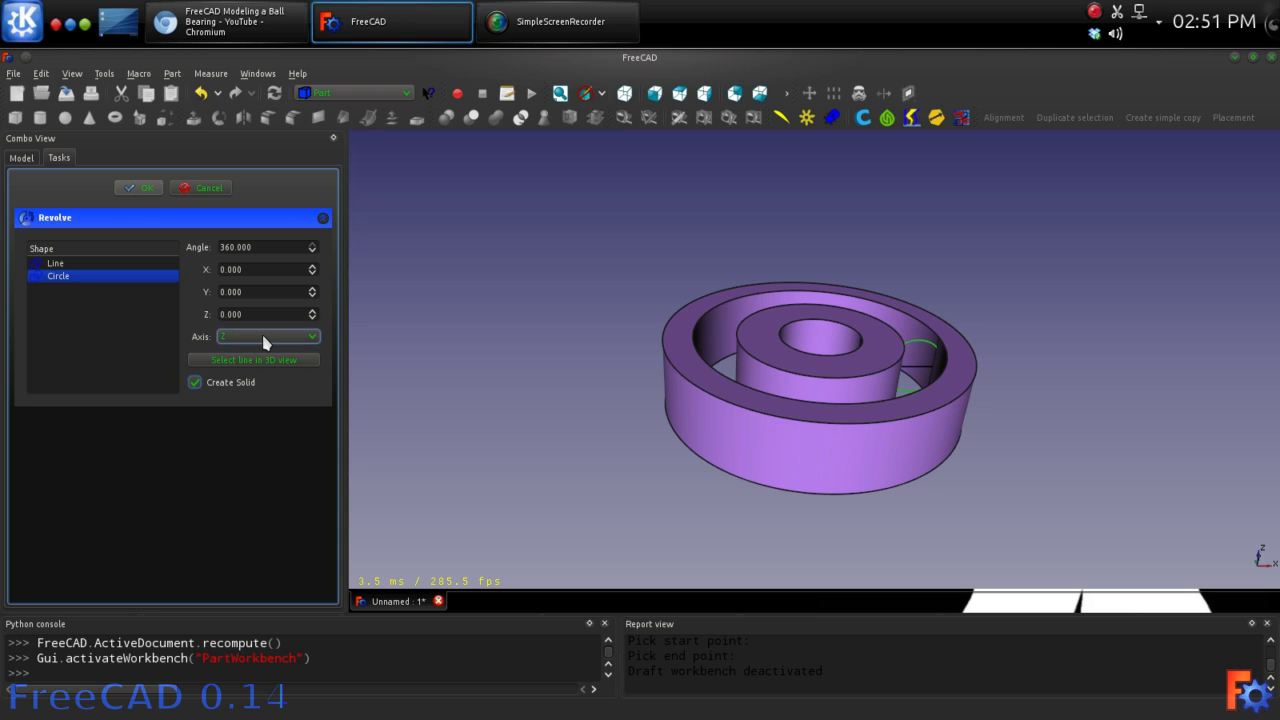
click(136, 189)
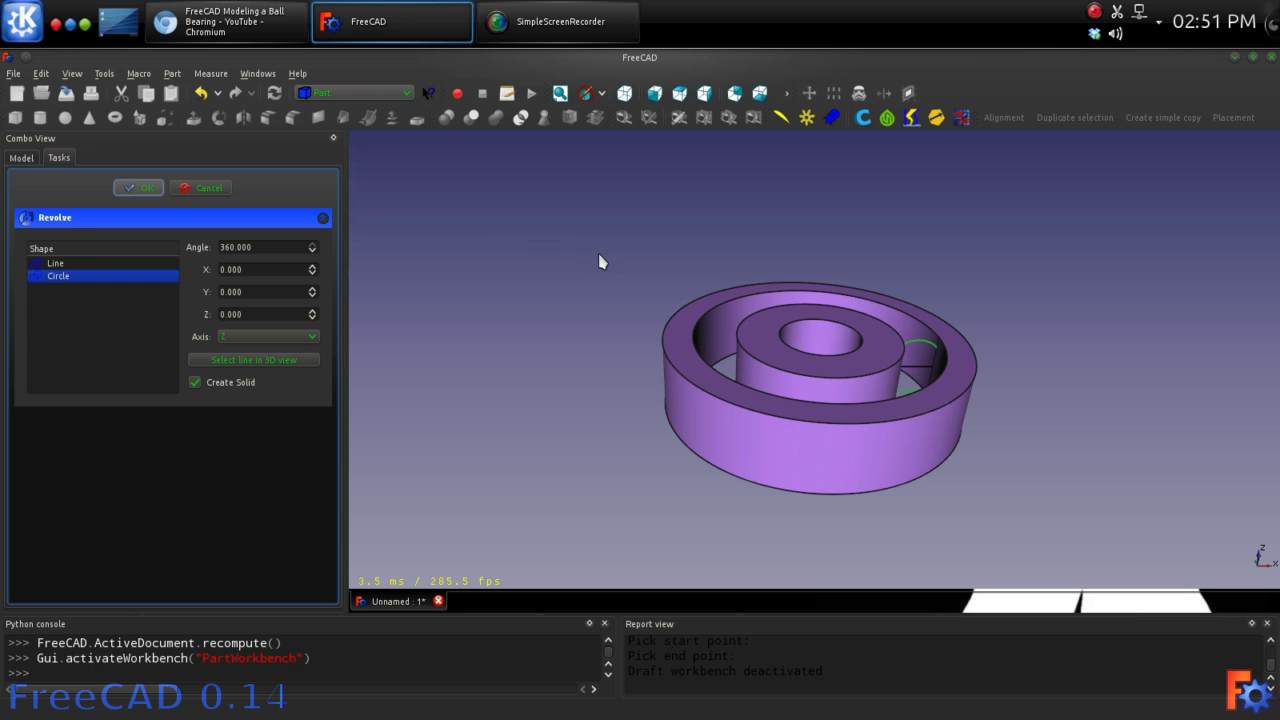
middle_drag(651, 209, 601, 218)
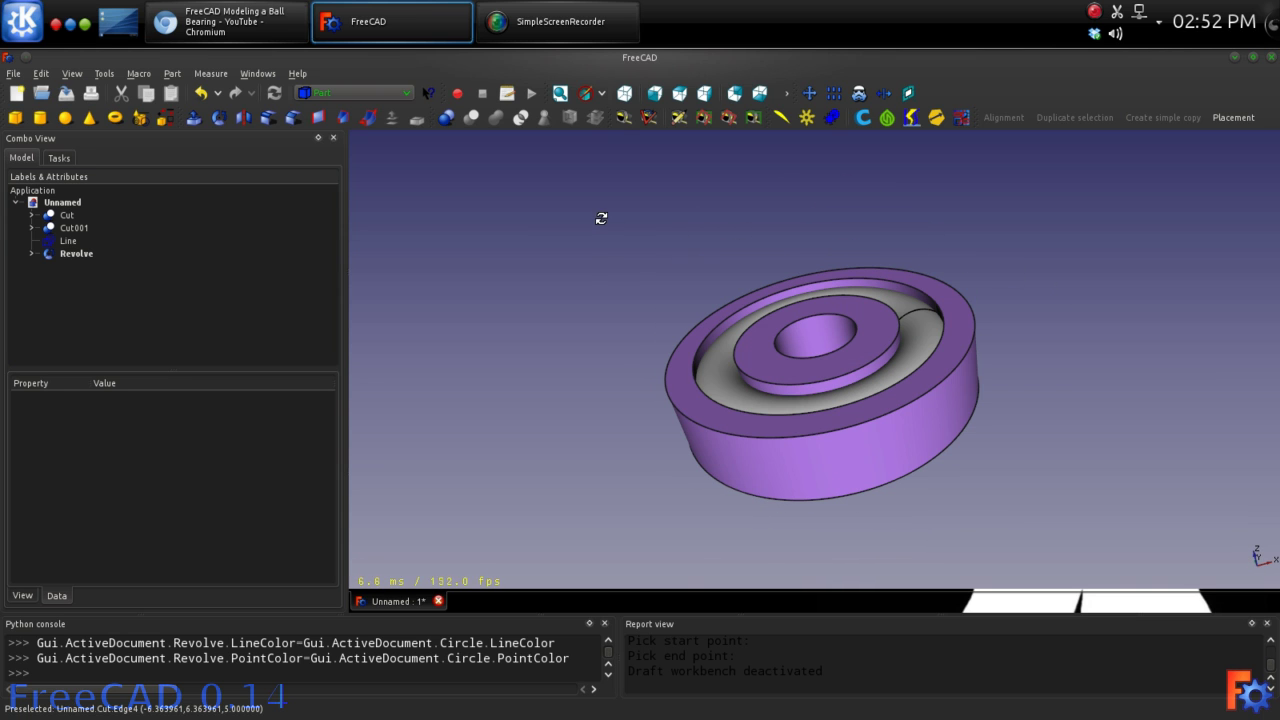
- Fuse the outer hub Cut and inner hub Cut001 into one Fusion
click(108, 335)
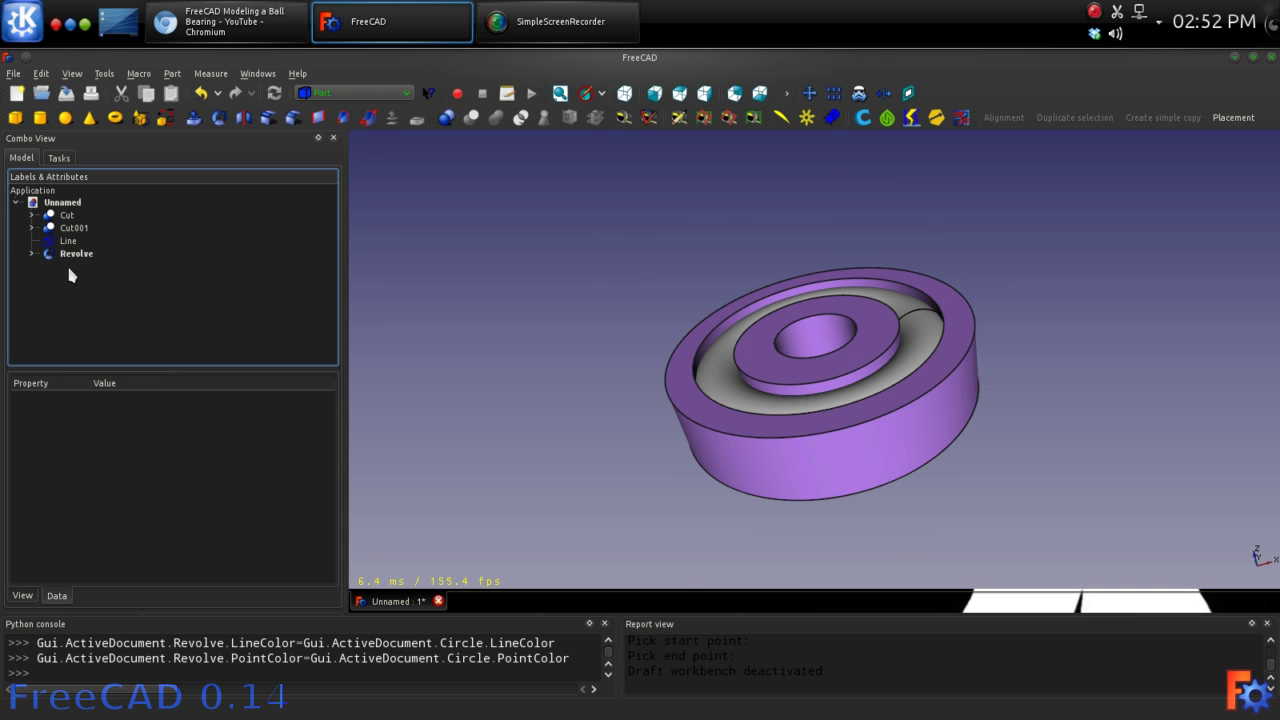
click(55, 217)
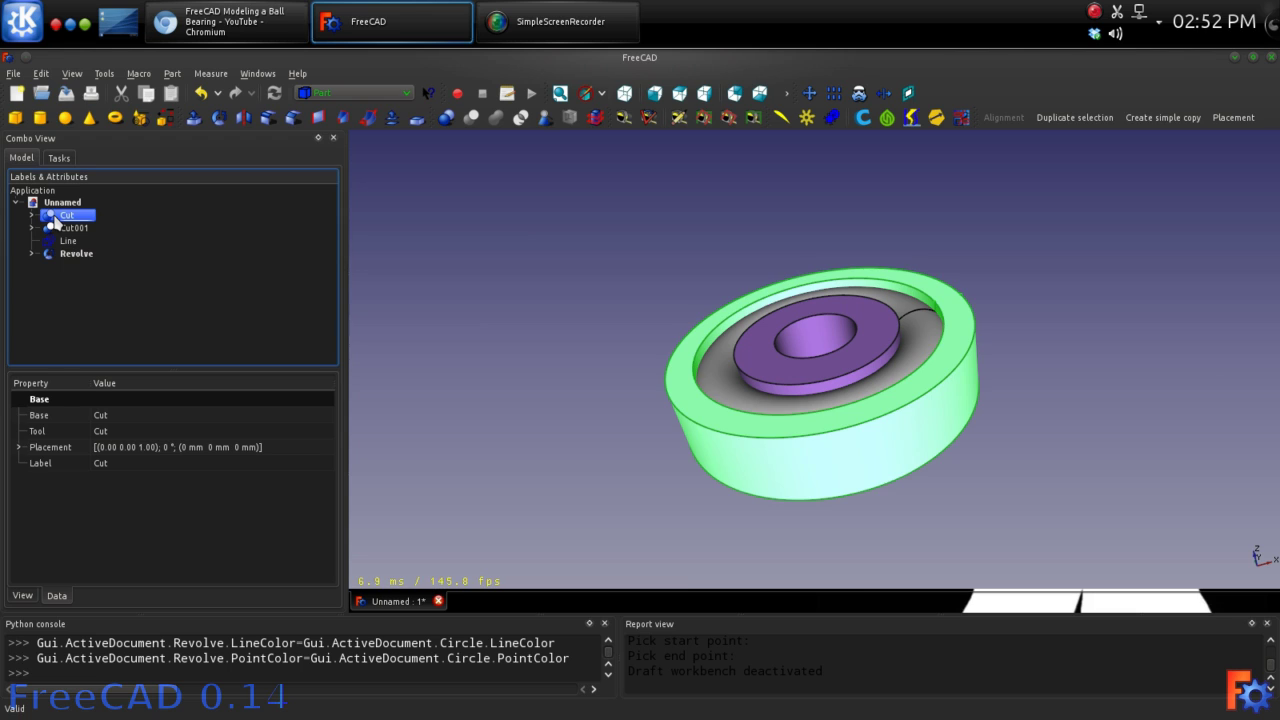
ctrl+click(62, 228)
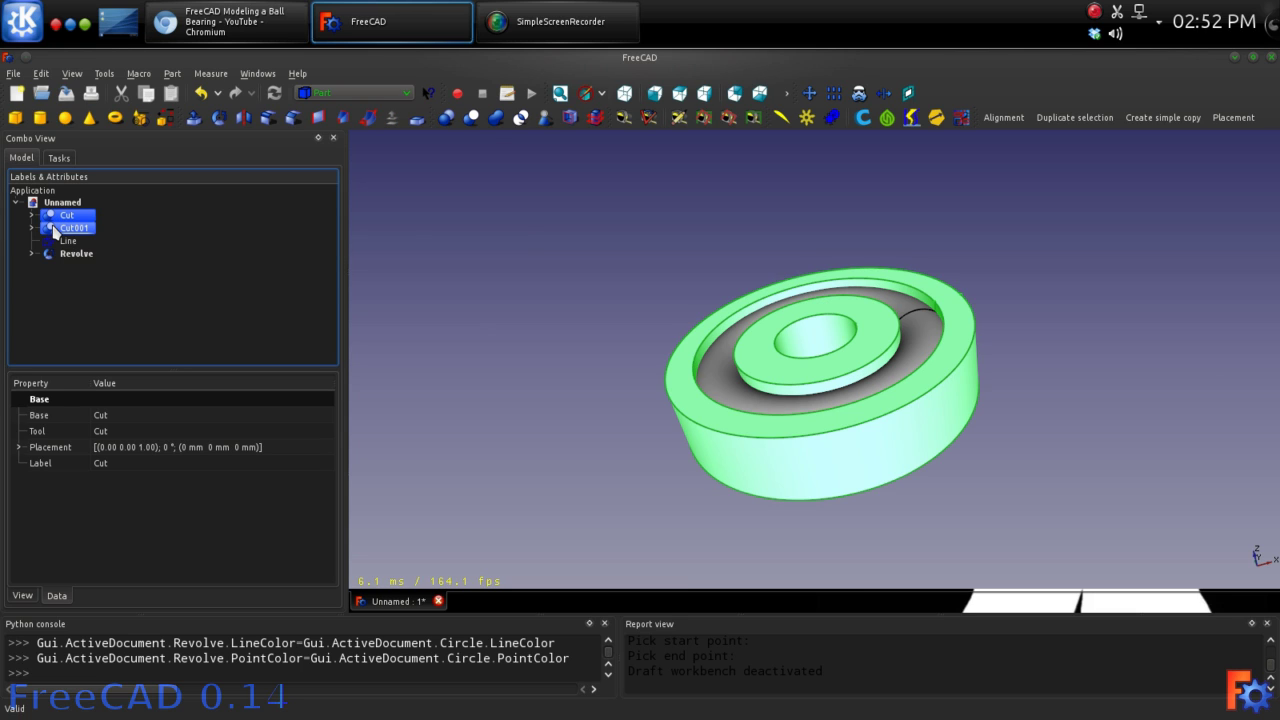
click(494, 118)
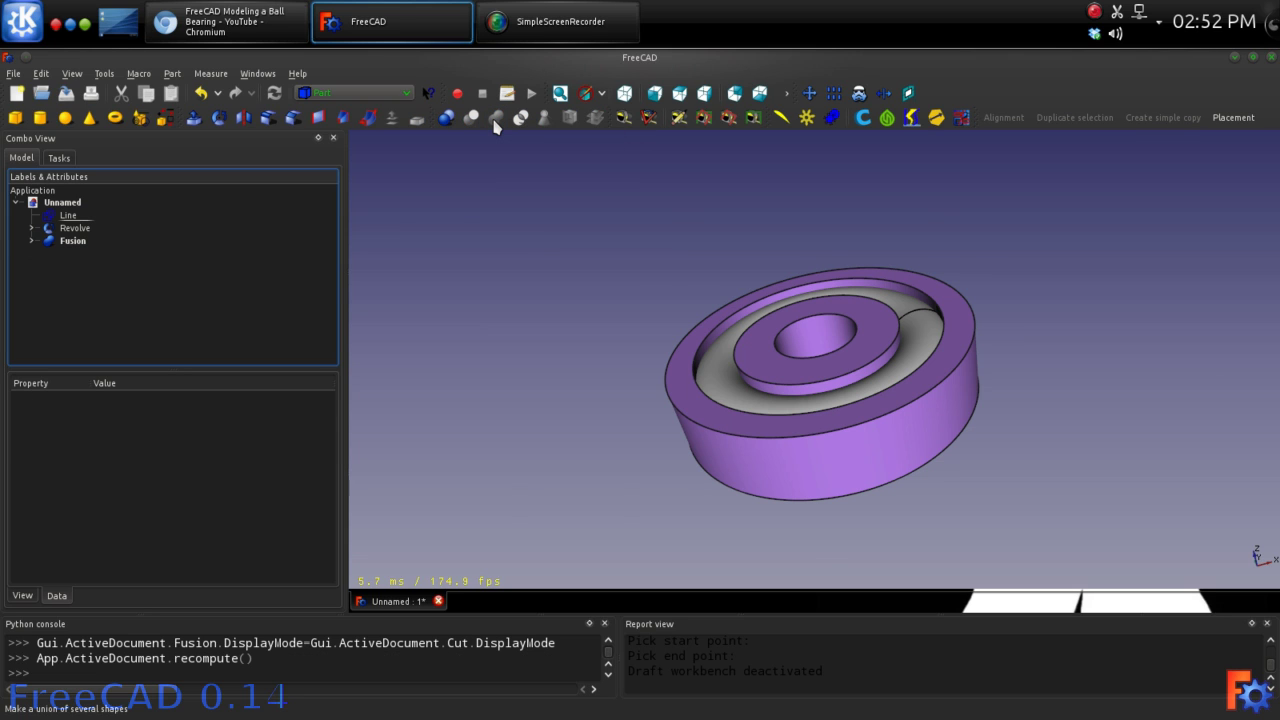
- Subtract the Revolve ring from the Fusion, giving Cut002 with a ball groove
click(70, 242)
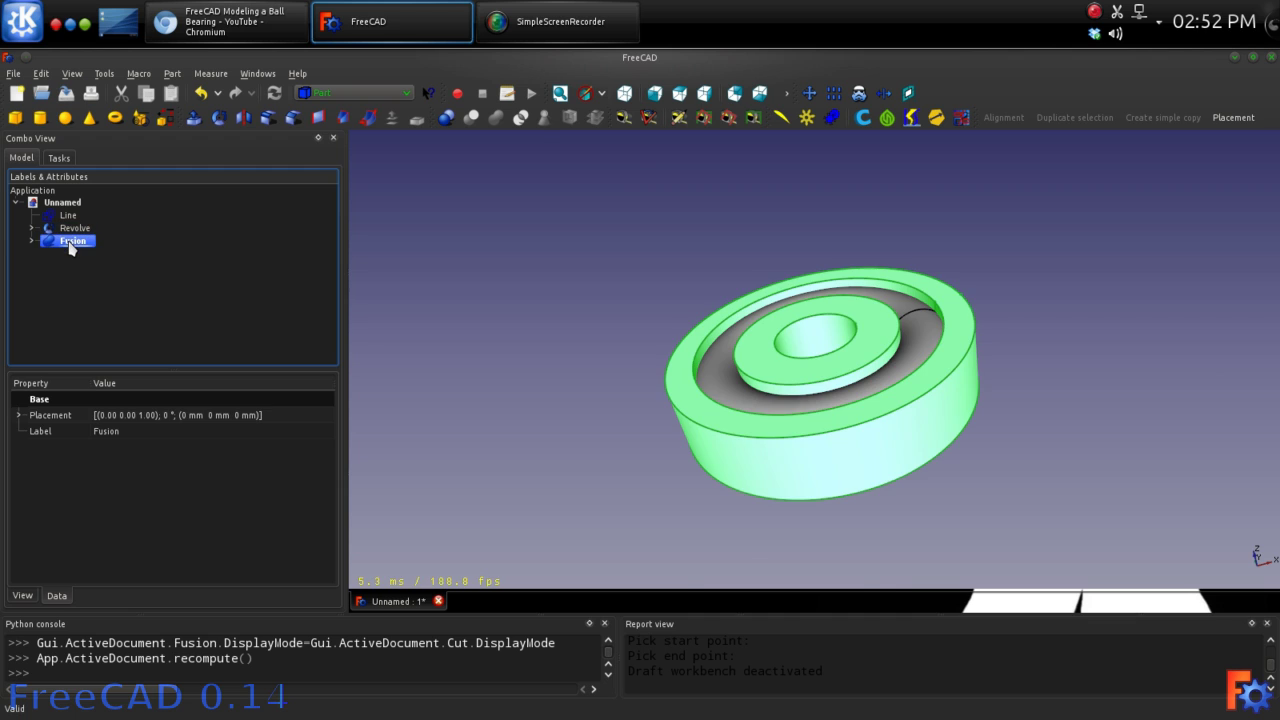
click(72, 229)
click(70, 242)
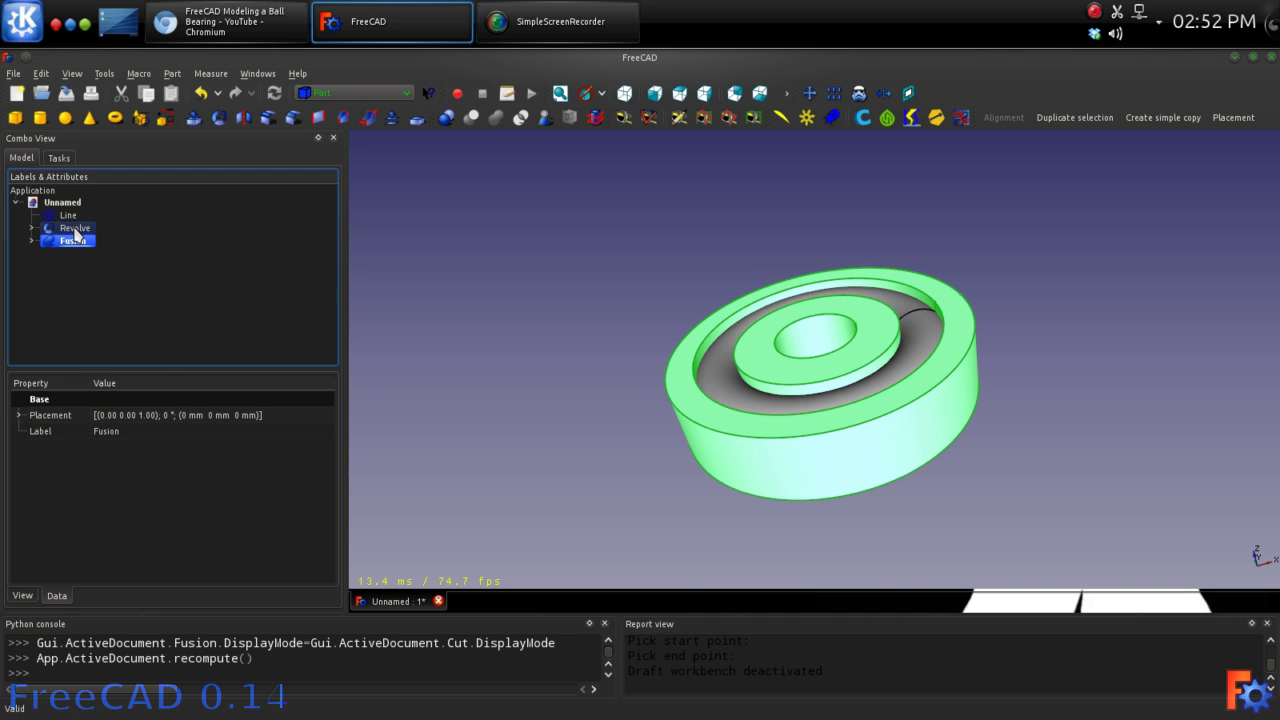
ctrl+click(74, 229)
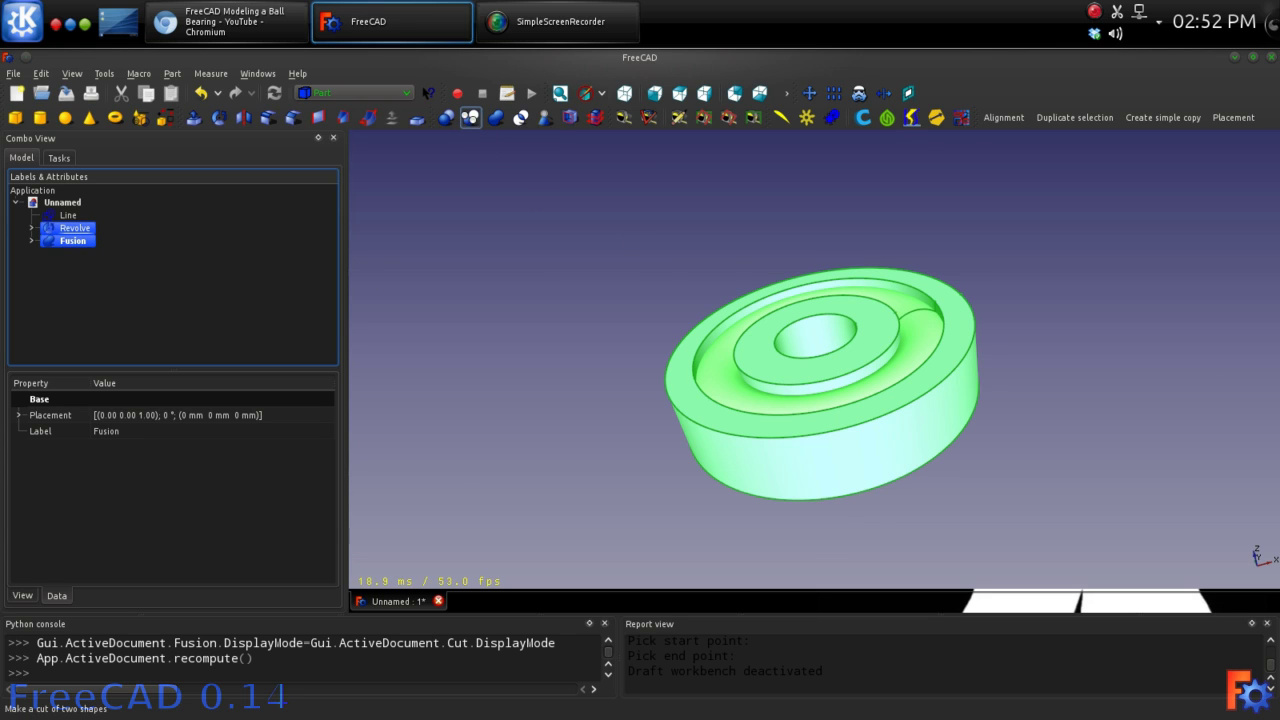
click(470, 117)
middle_drag(683, 280, 928, 337)
click(918, 320)
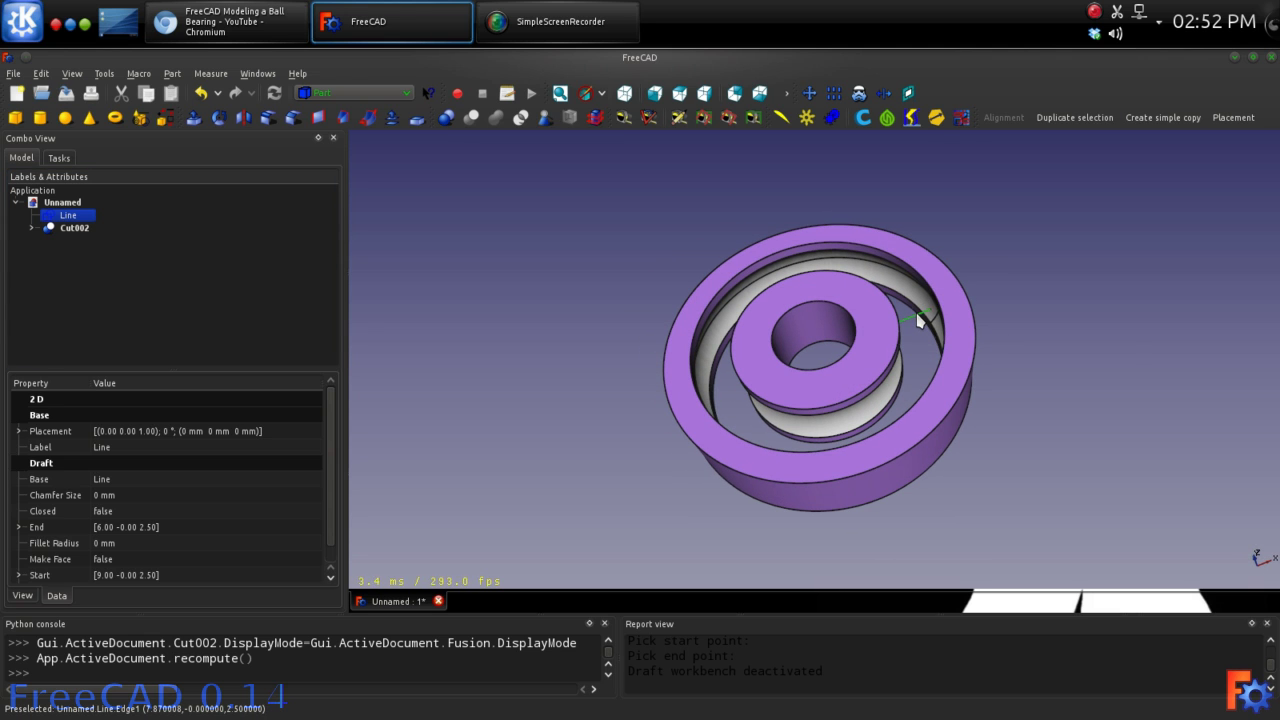
click(1126, 336)
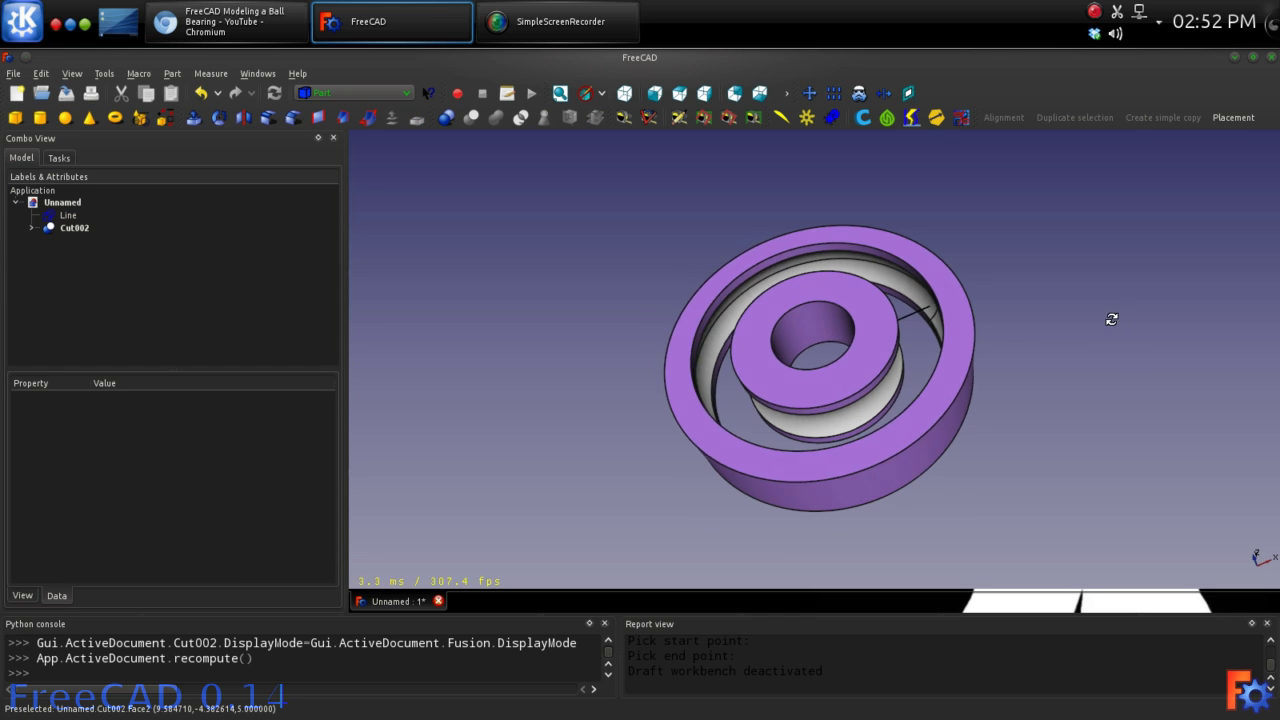
mouse_move(1120, 343)
middle_down()
mouse_move(1103, 277)
mouse_move(1097, 324)
mouse_move(1114, 337)
middle_up()
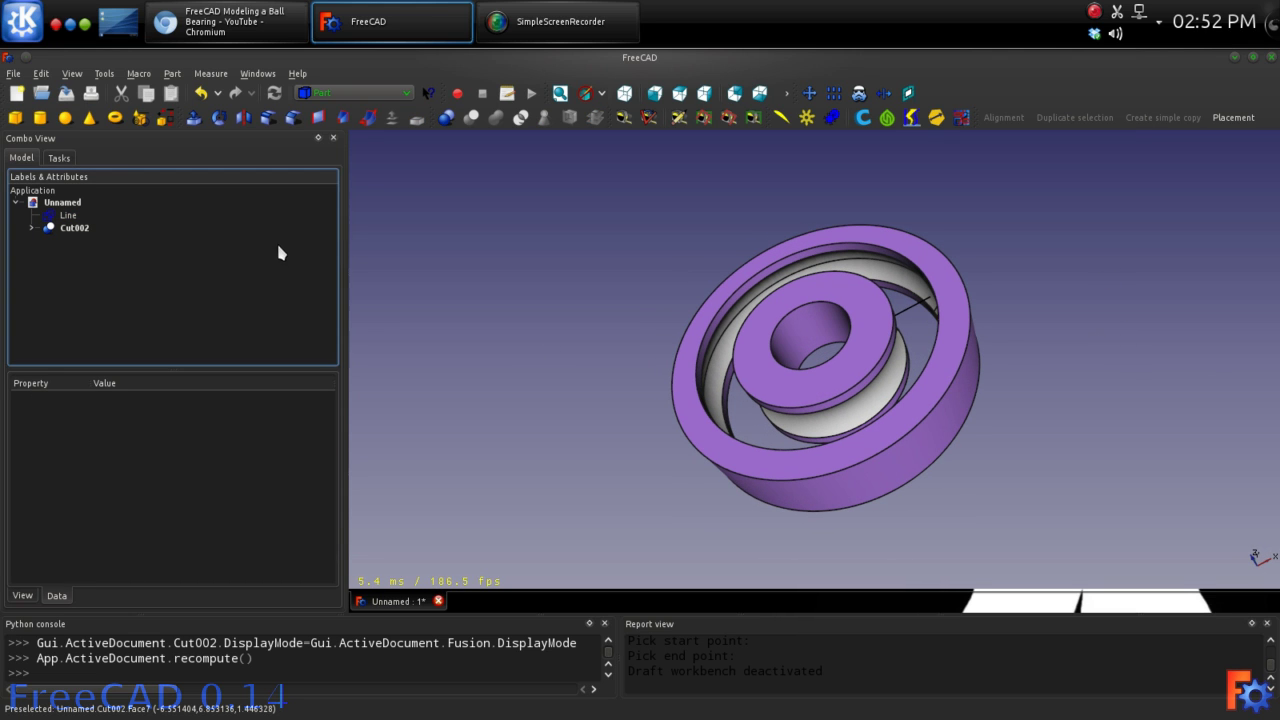
- Add a Part Sphere, reduce its radius from 5 mm to 2 mm, and view from the top
click(64, 117)
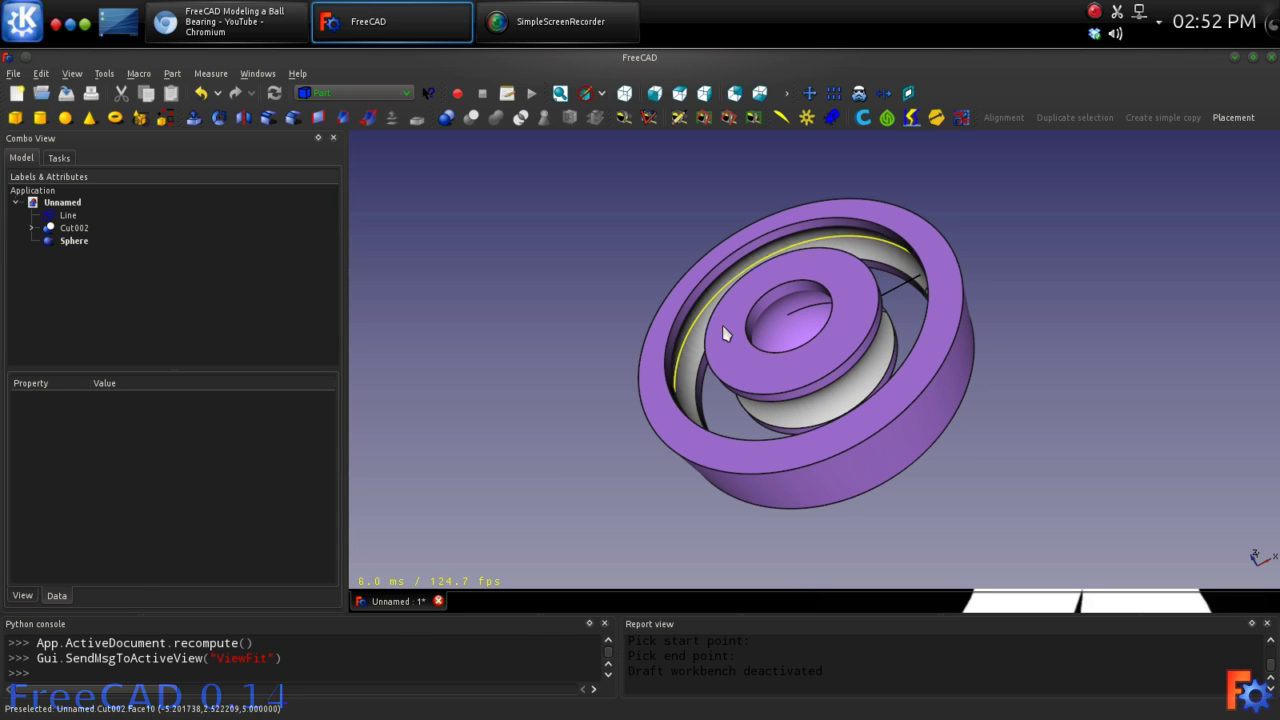
click(771, 331)
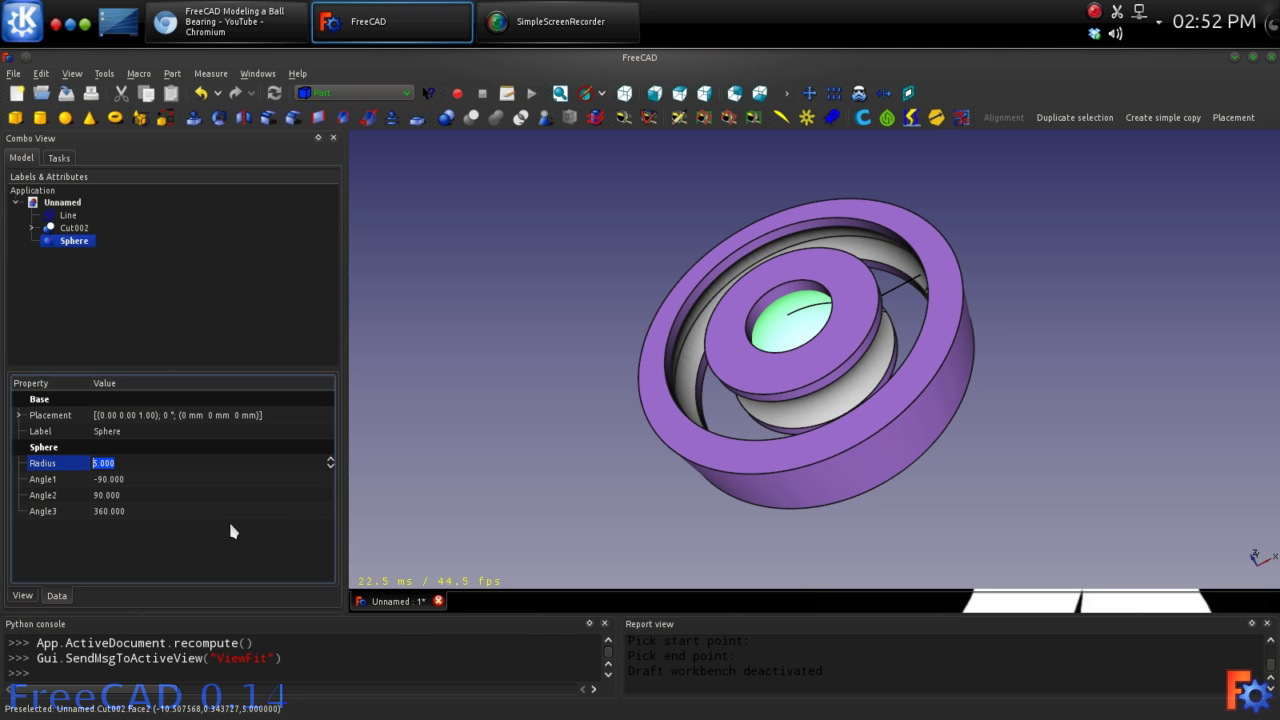
click(100, 467)
text(2.2)
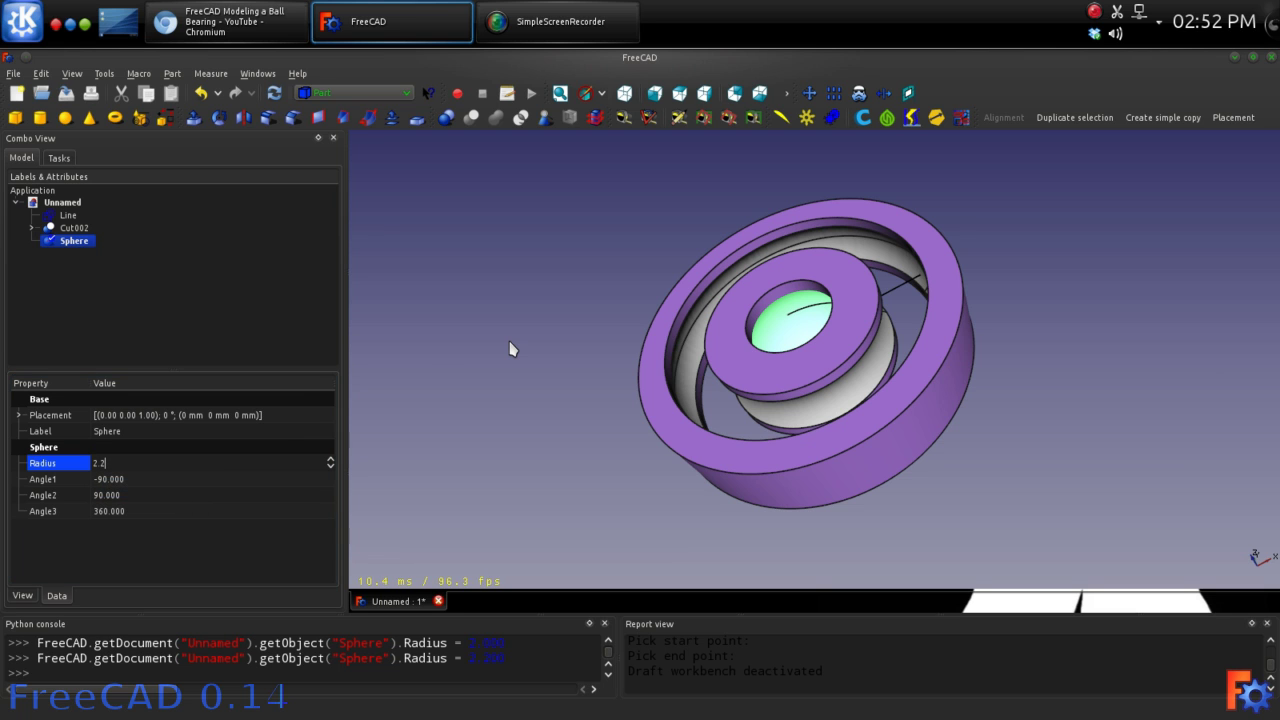
click(511, 348)
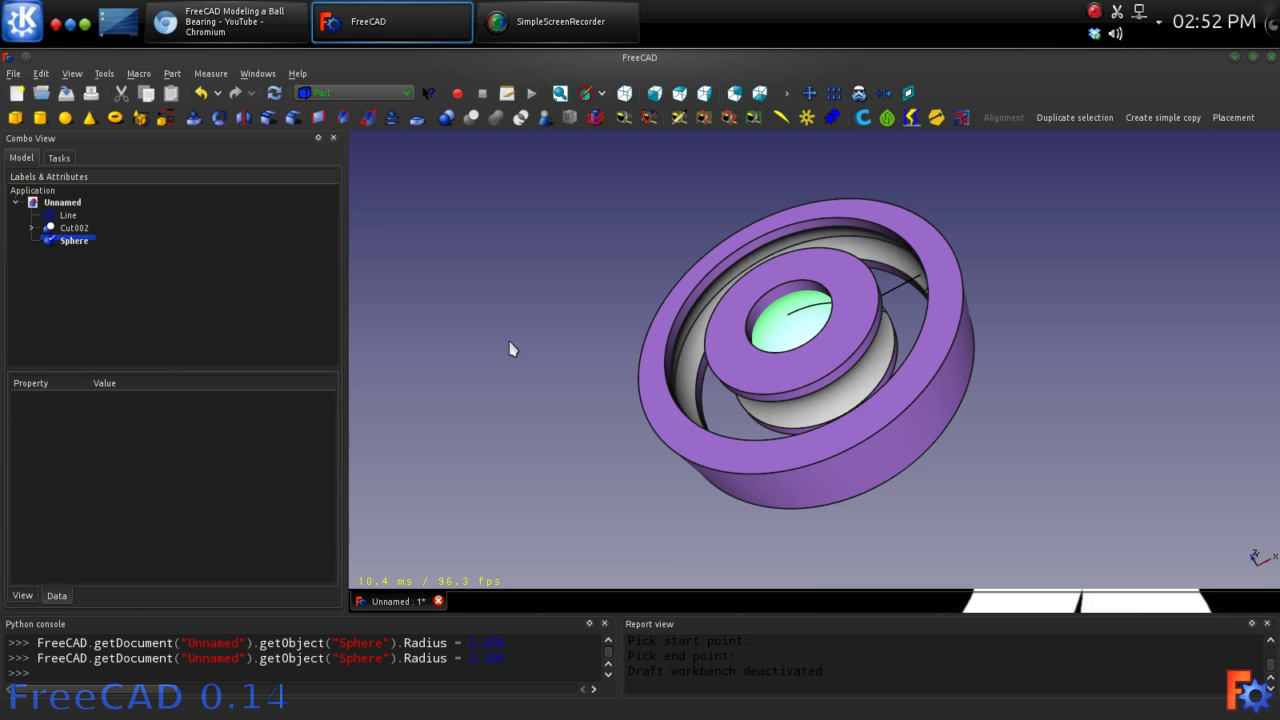
key(2)
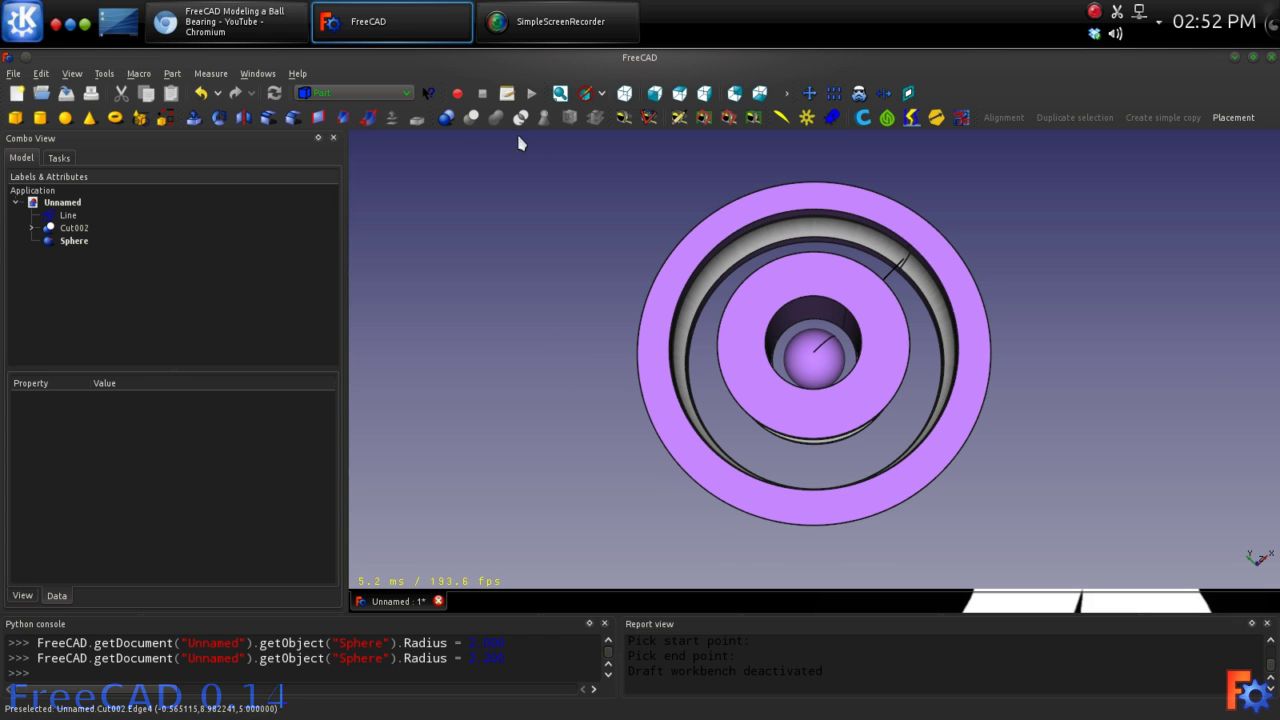
click(352, 92)
- In Draft, move the sphere from its centre into the groove at (7.5, 0, 2.5) mm
click(345, 162)
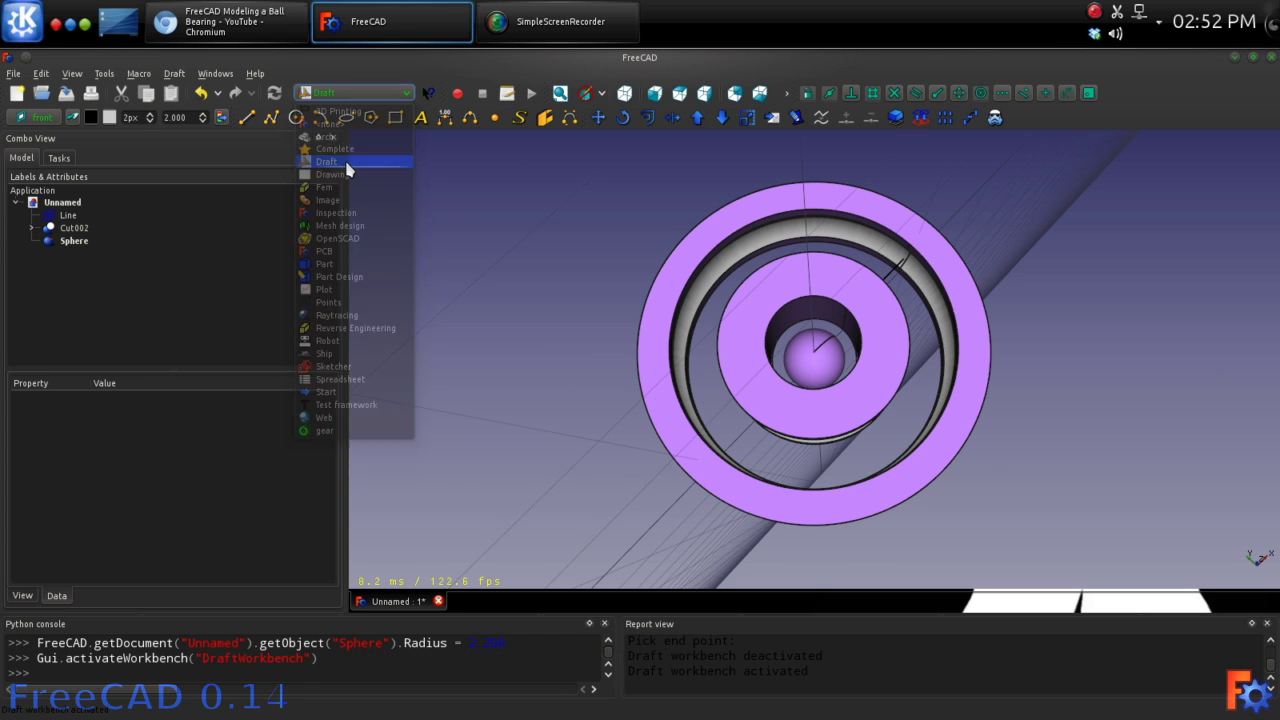
click(813, 364)
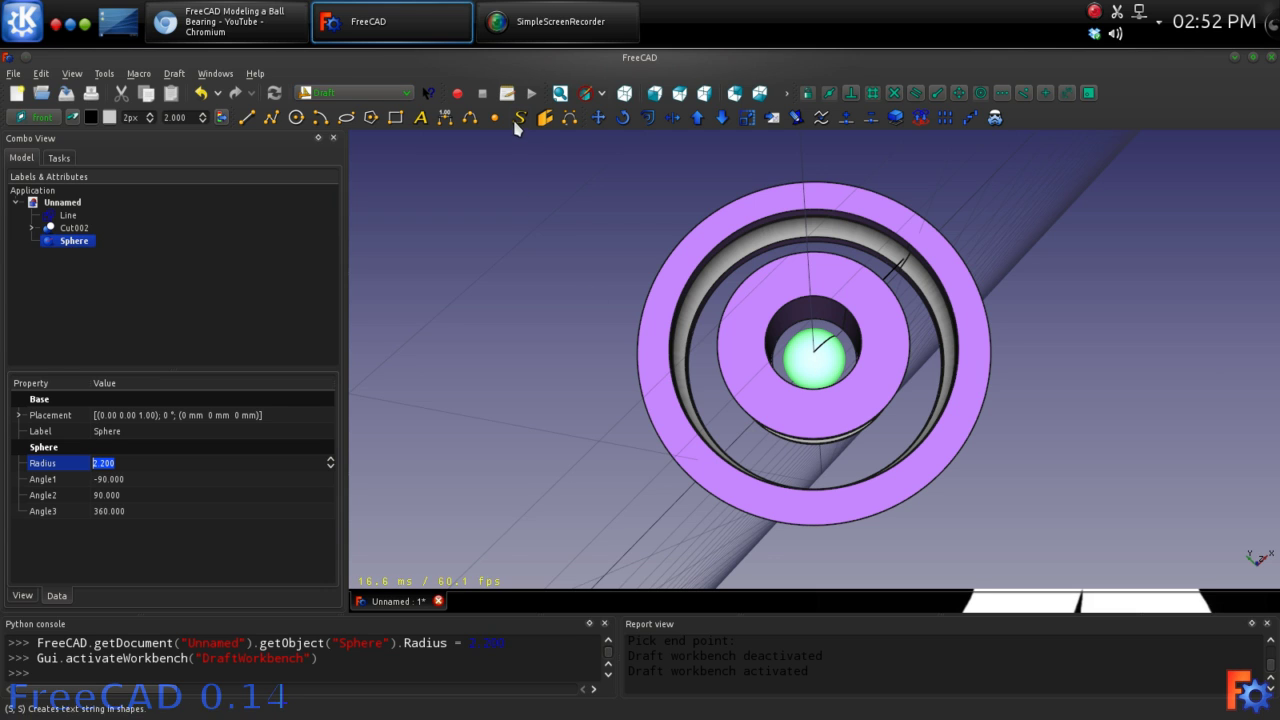
click(598, 119)
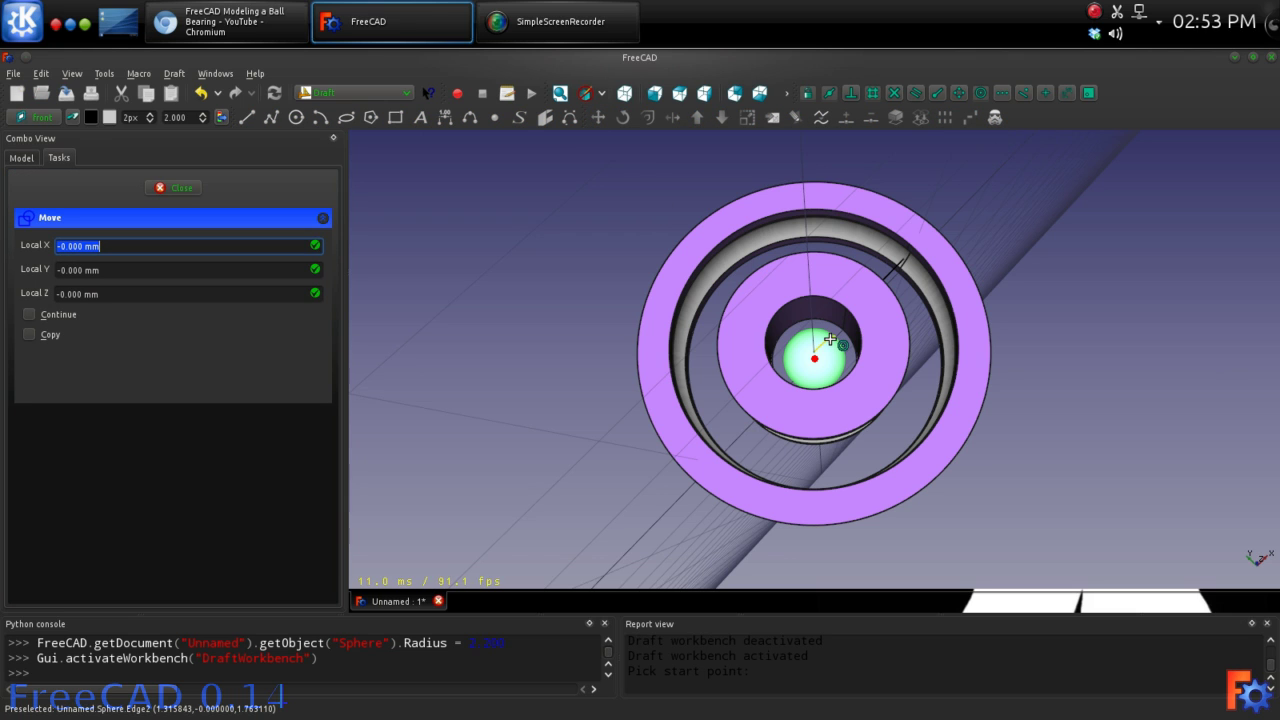
click(830, 340)
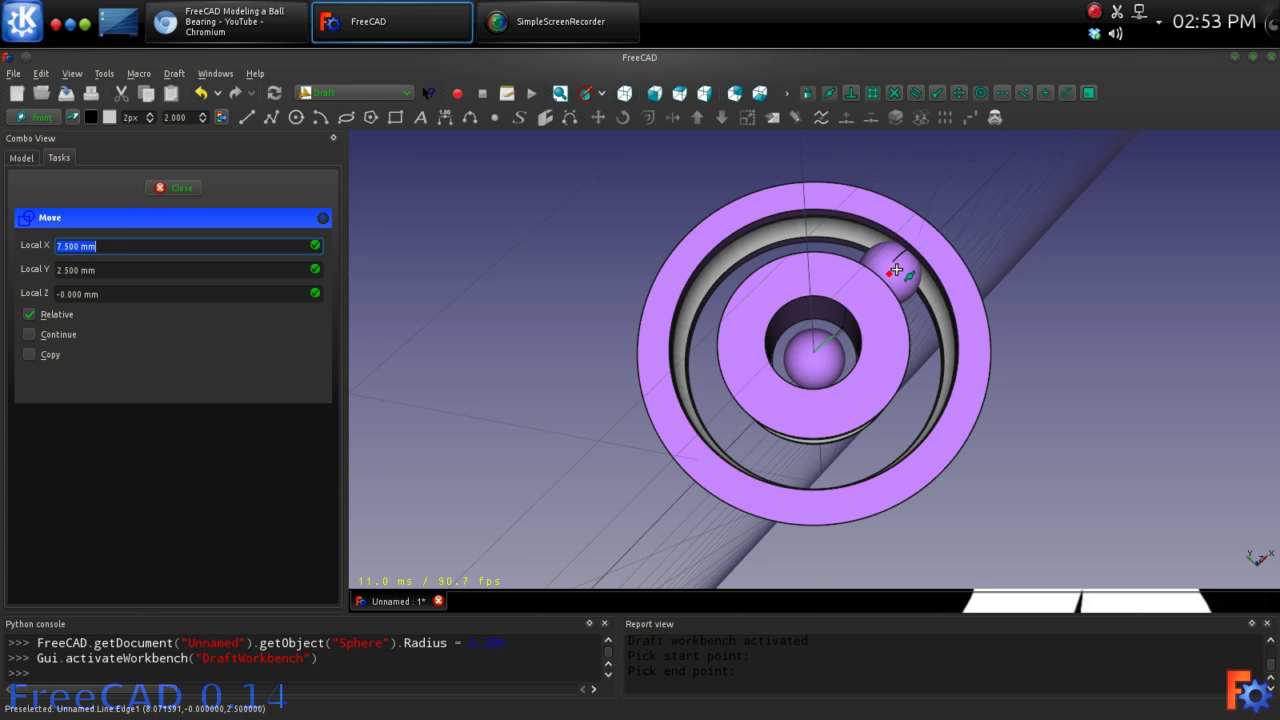
click(898, 278)
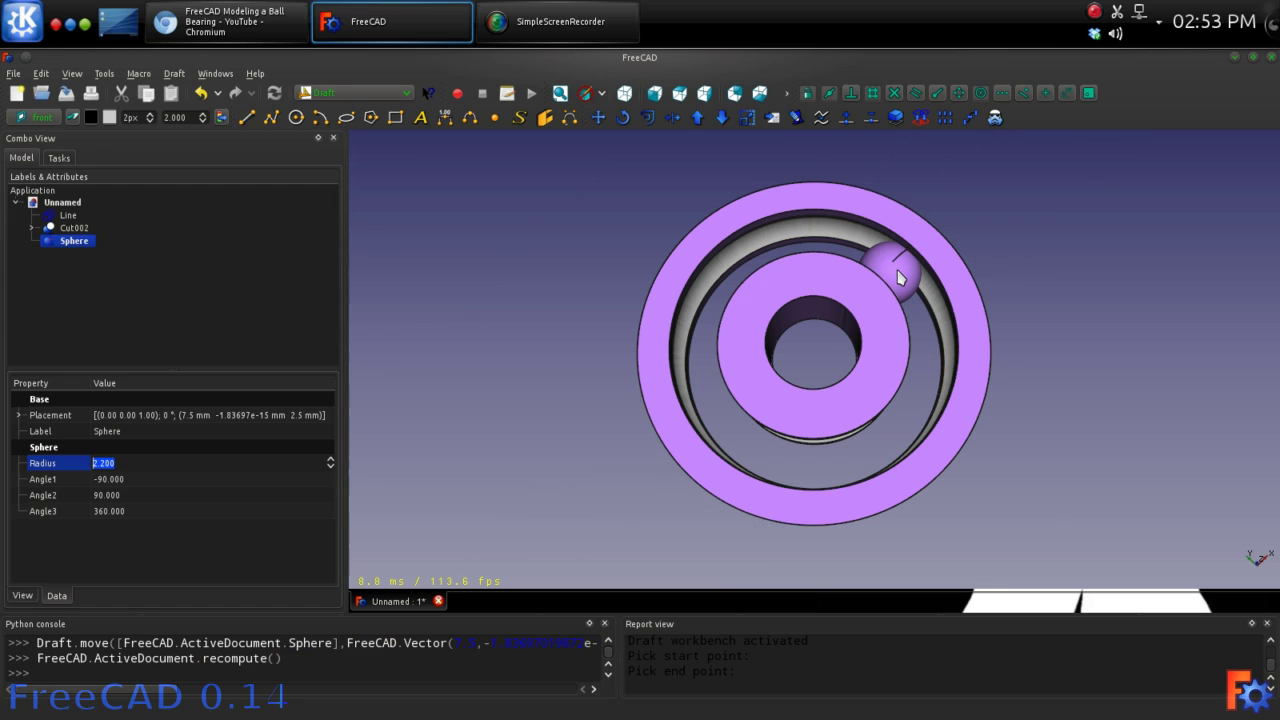
- Hide the guide line and select the ball in an oblique view as the array source
click(64, 216)
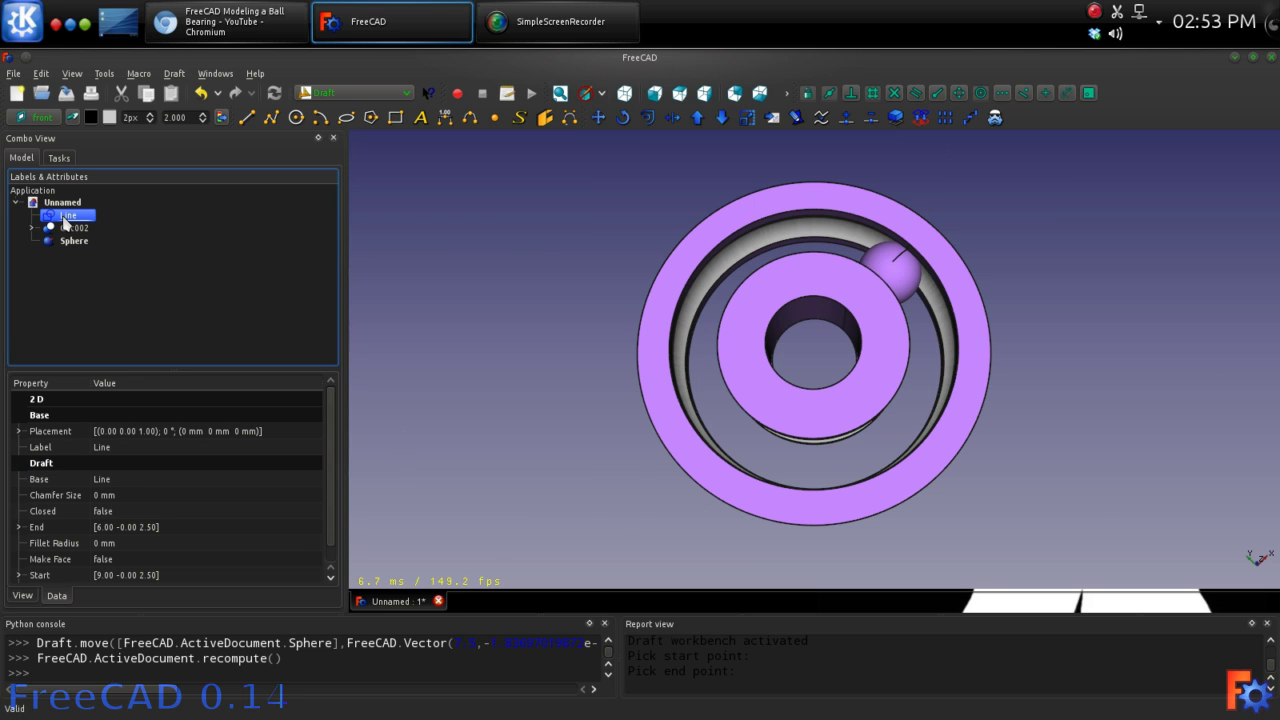
key(space)
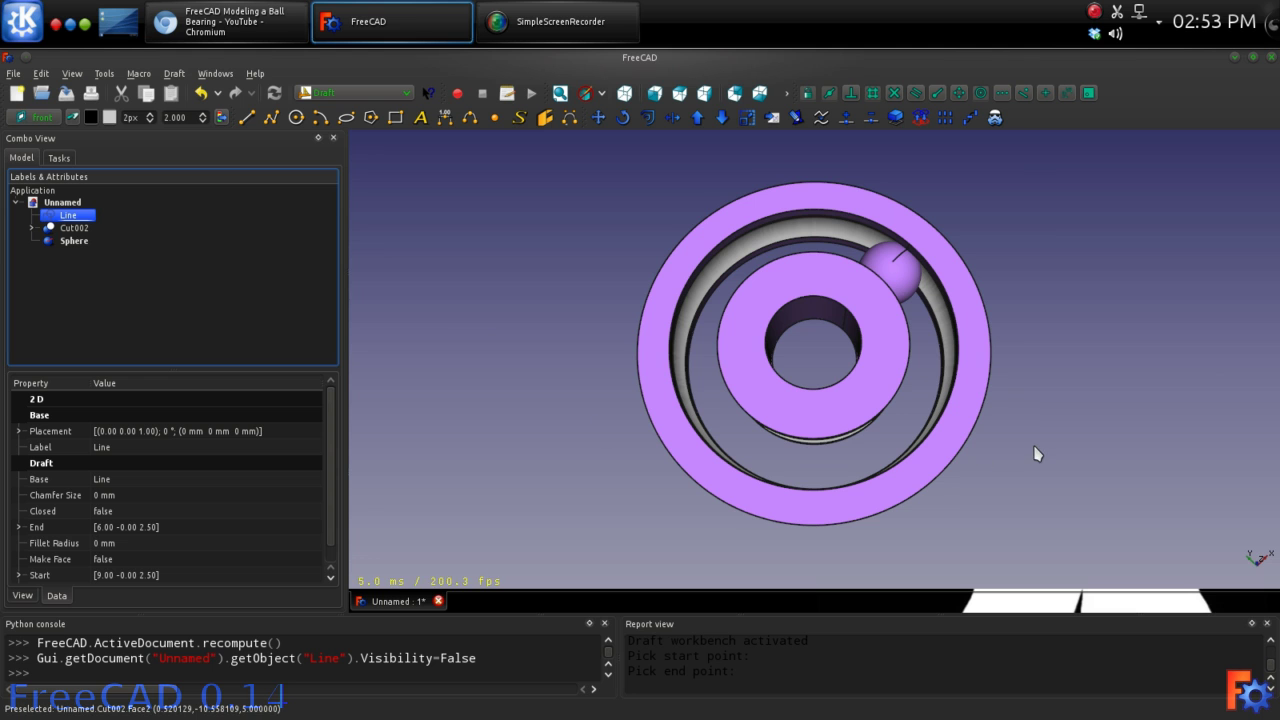
middle_drag(1034, 451, 988, 429)
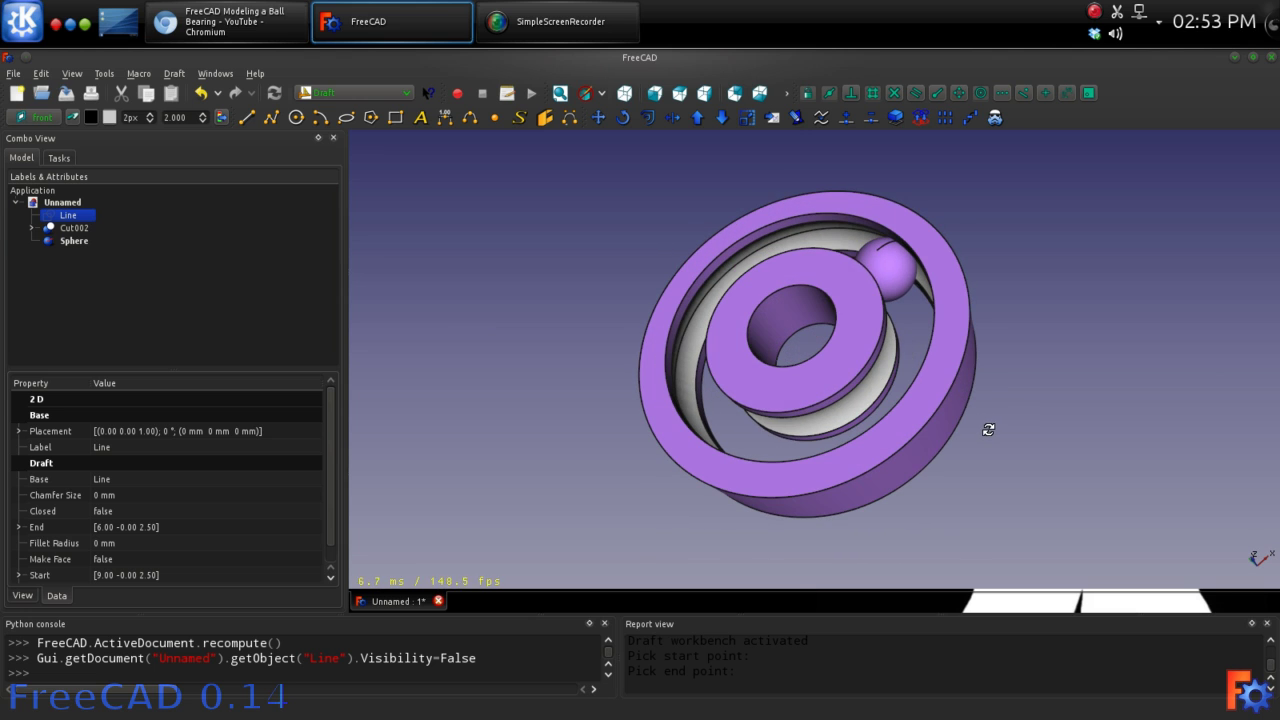
click(893, 276)
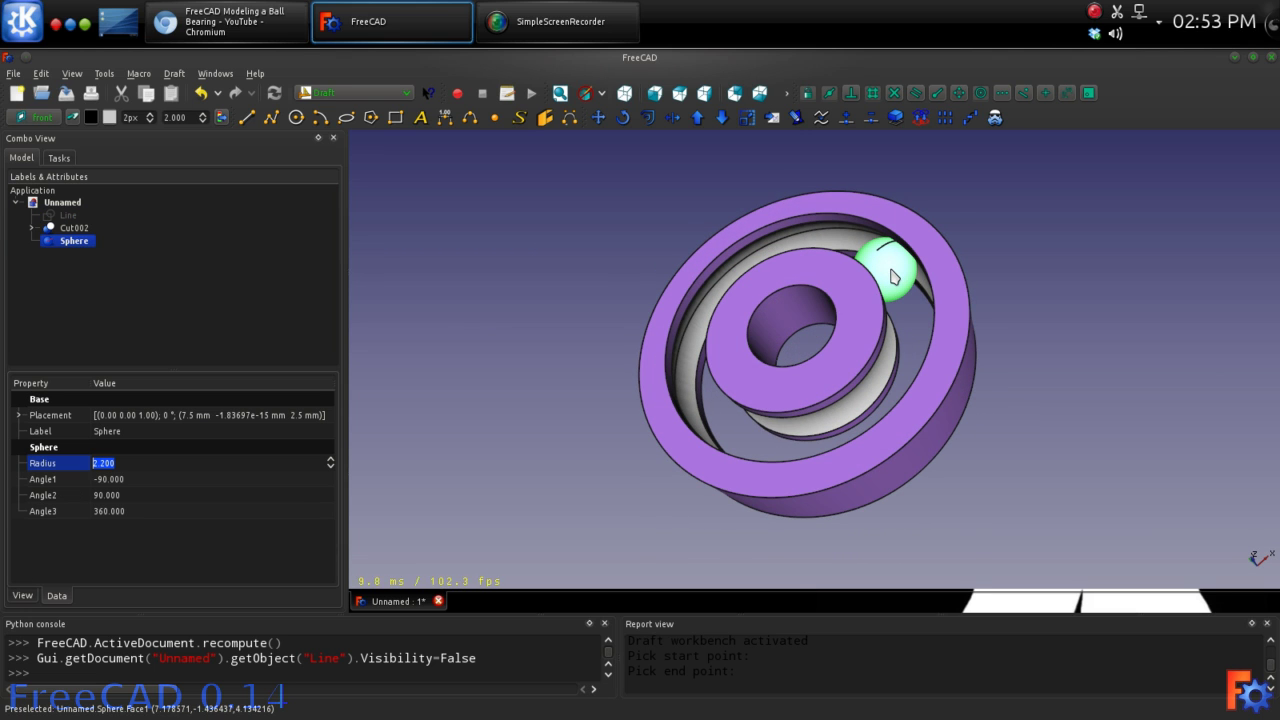
- Create a polar Draft Array of the ball with Number Polar 10 and recompute
click(943, 118)
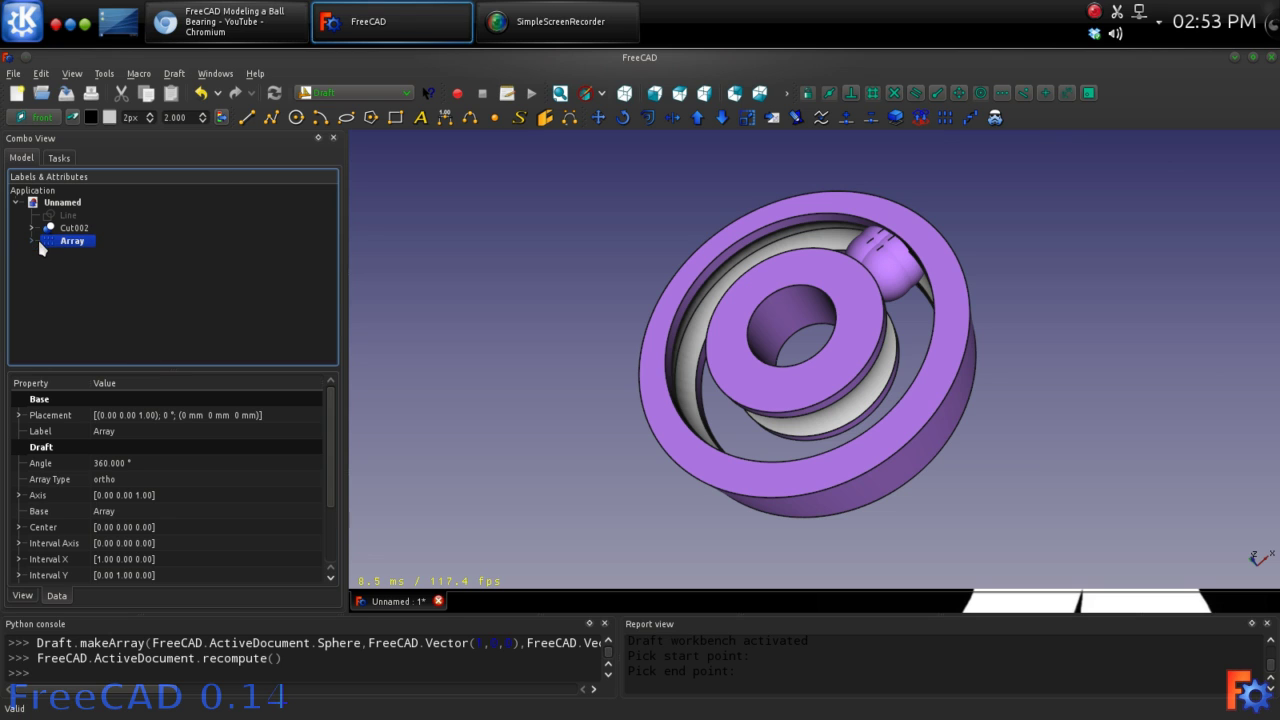
click(115, 497)
click(117, 481)
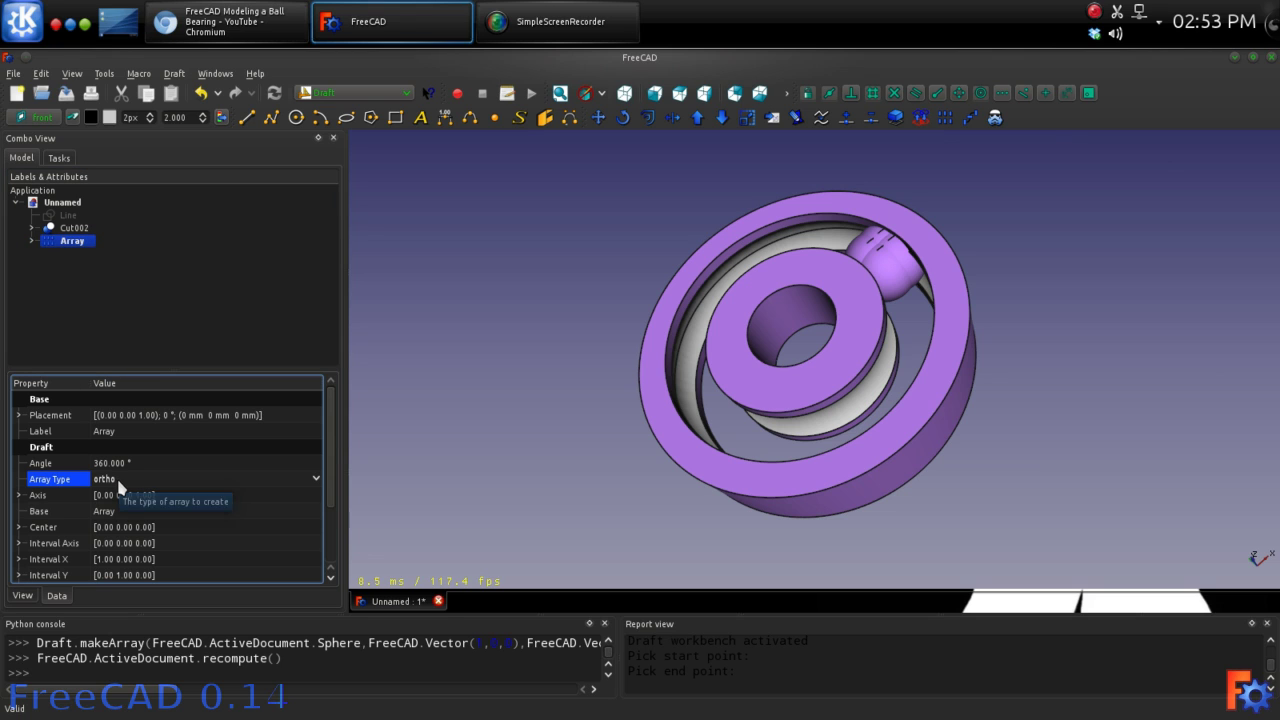
scroll(116, 476, down, 1)
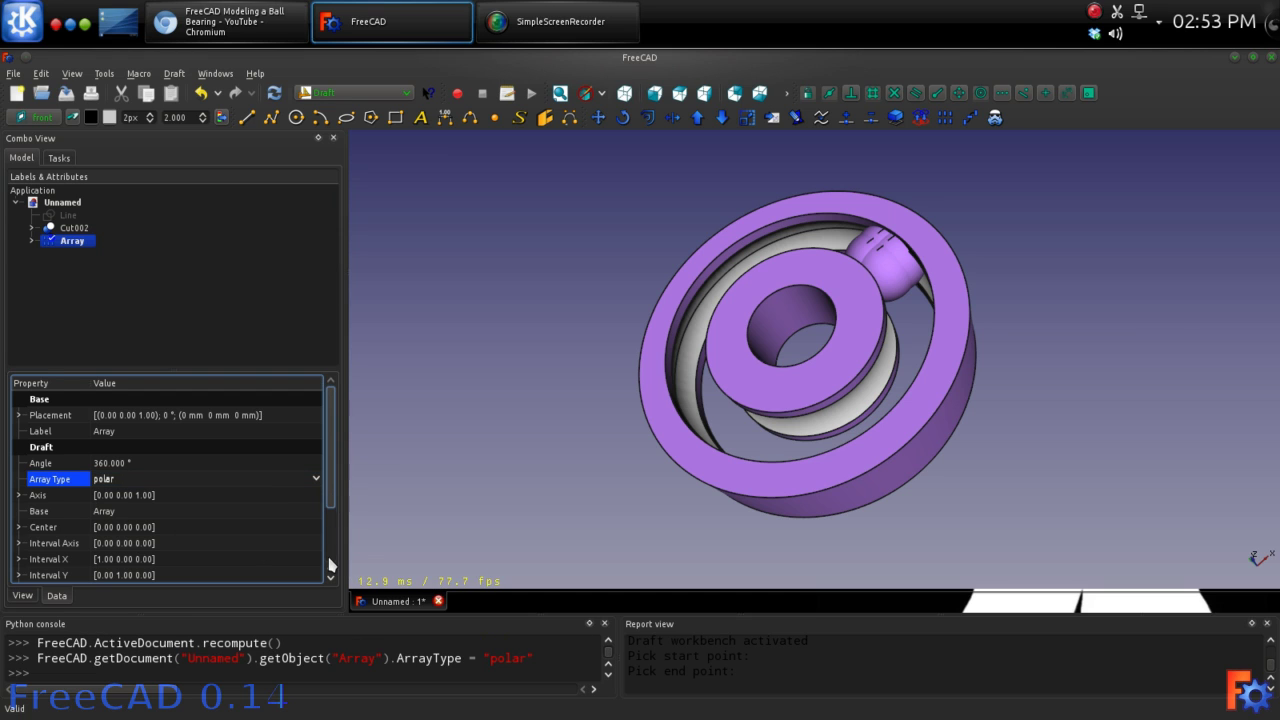
scroll(331, 566, down, 2)
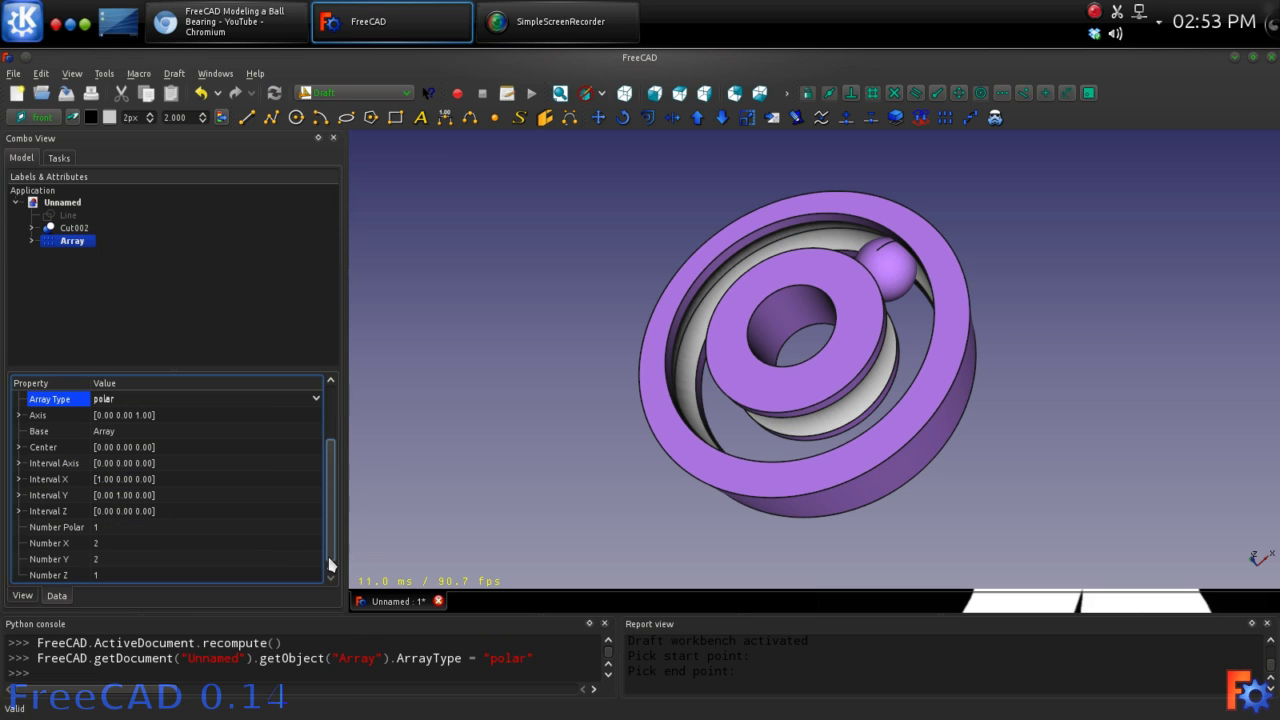
click(111, 529)
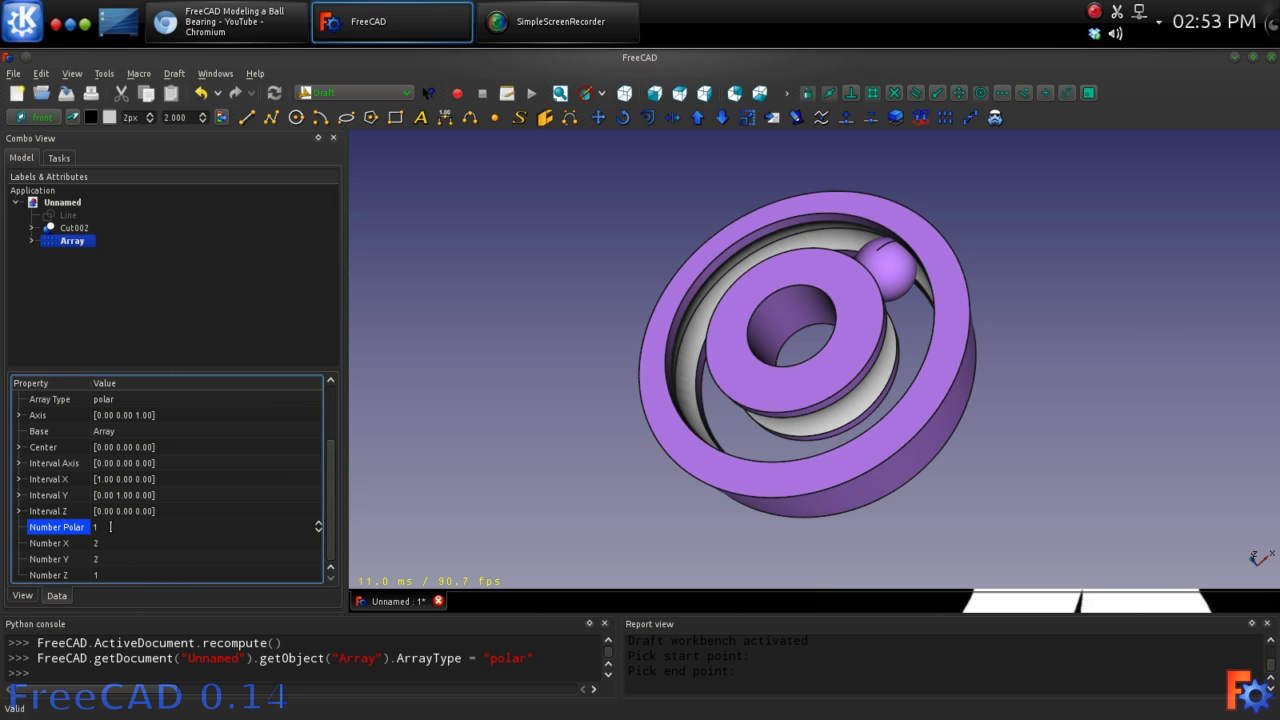
text(0)
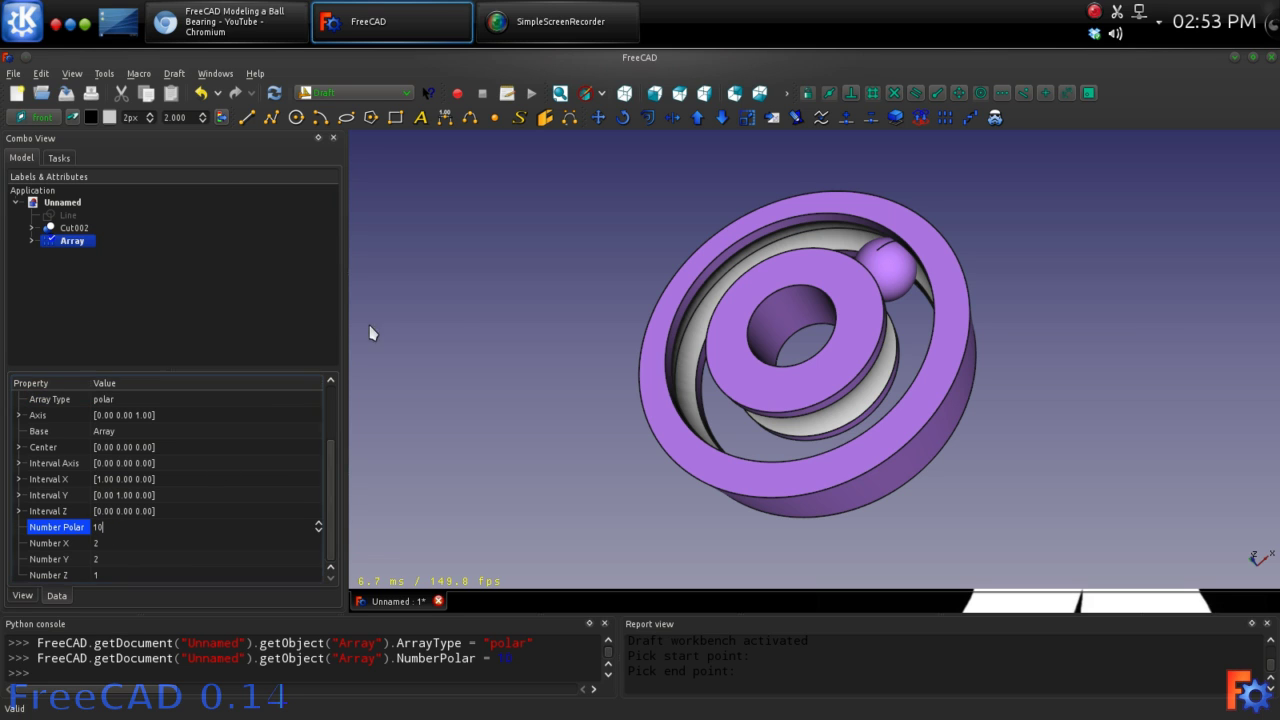
click(277, 95)
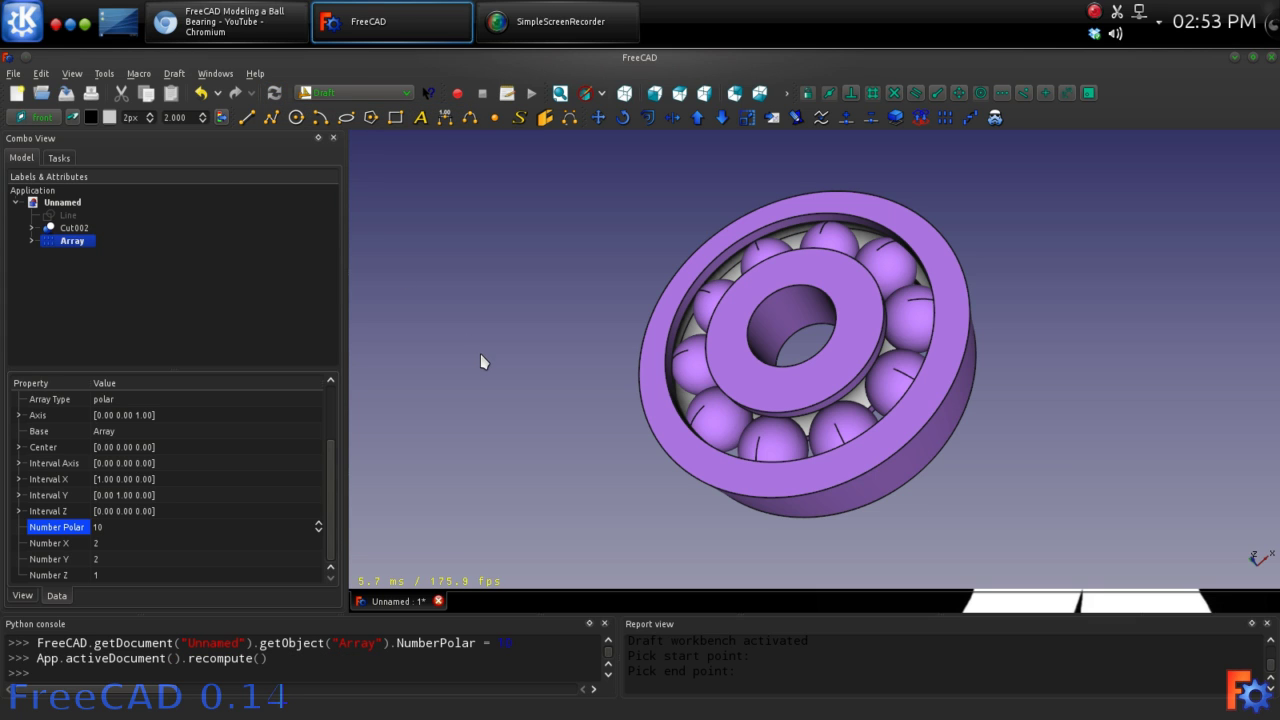
middle_drag(481, 361, 543, 360)
click(44, 268)
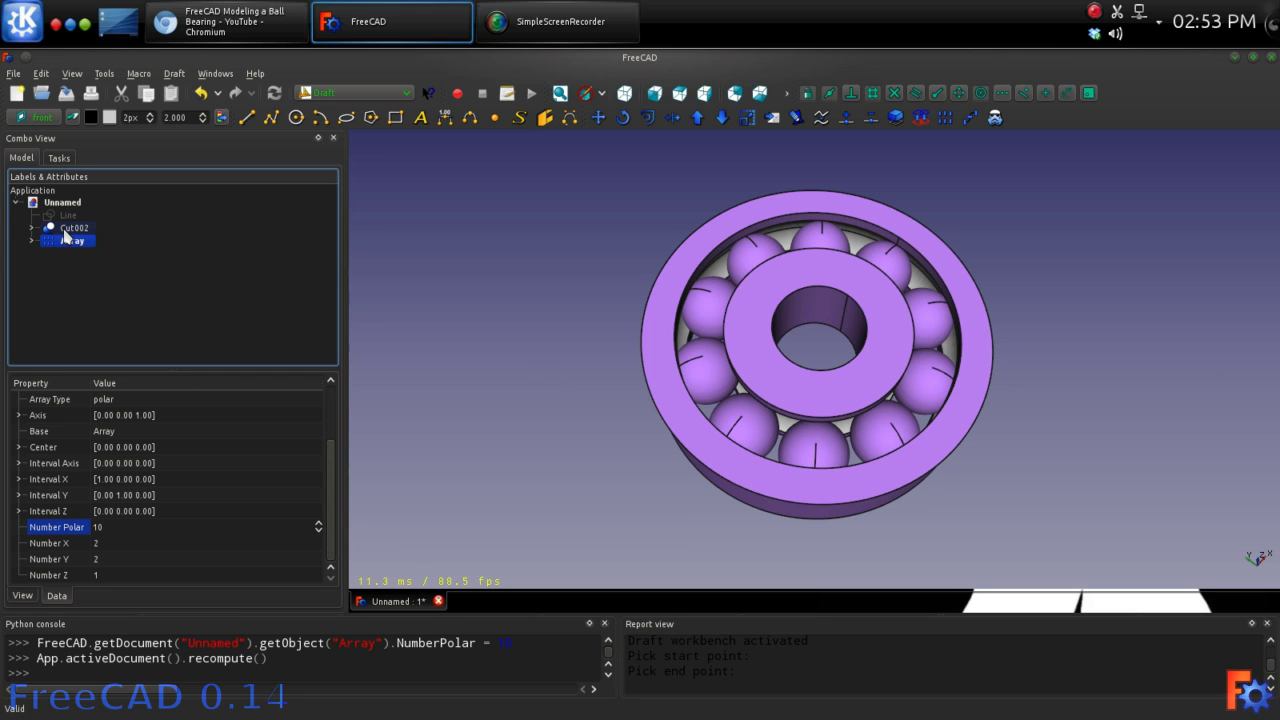
click(64, 229)
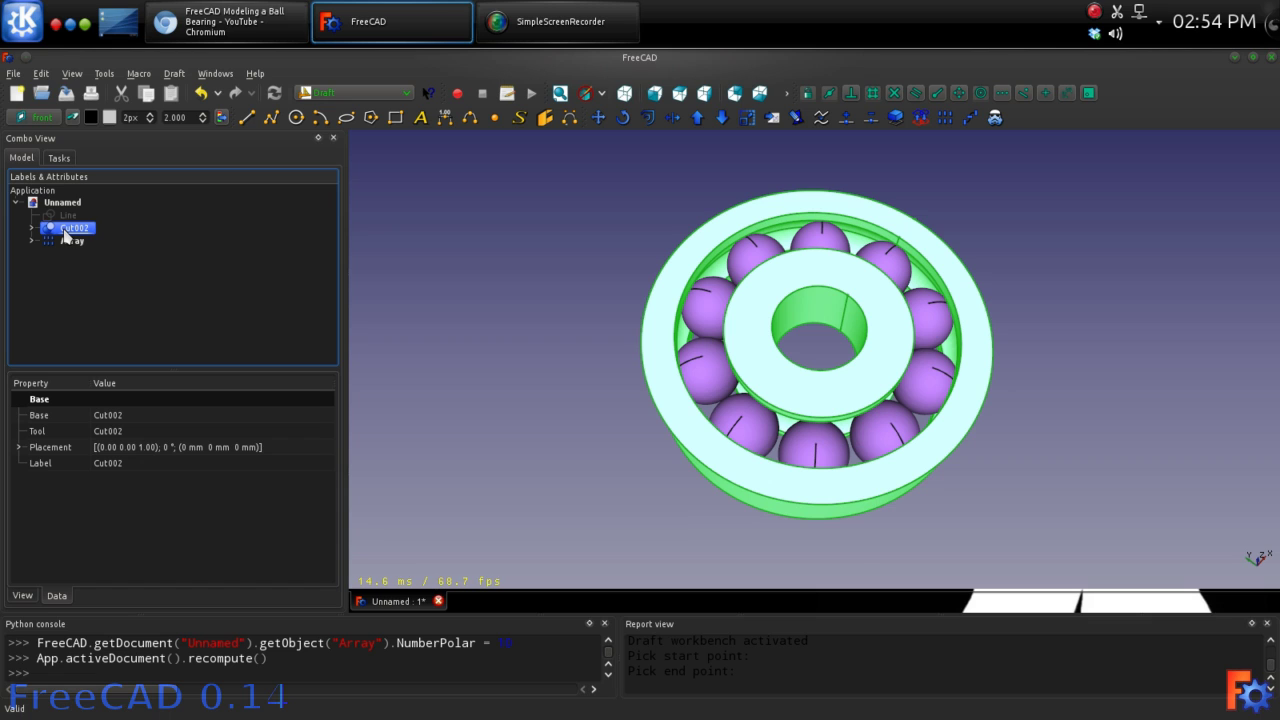
click(22, 595)
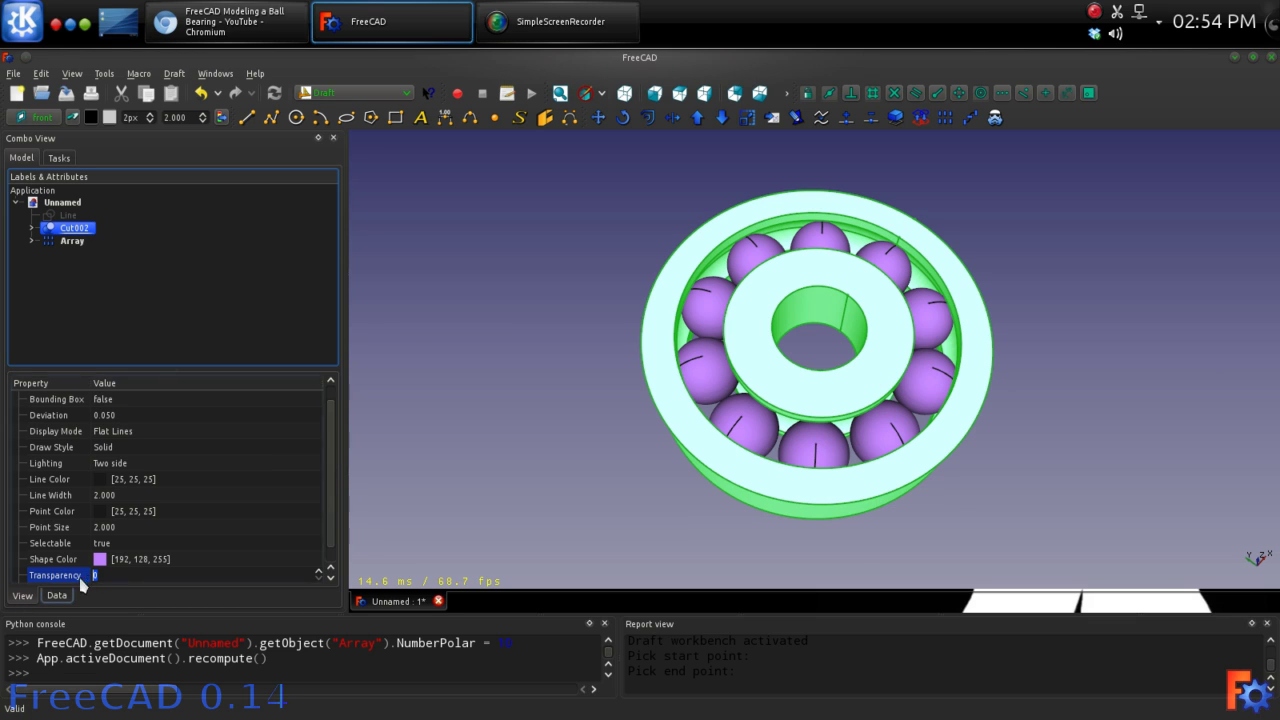
click(113, 575)
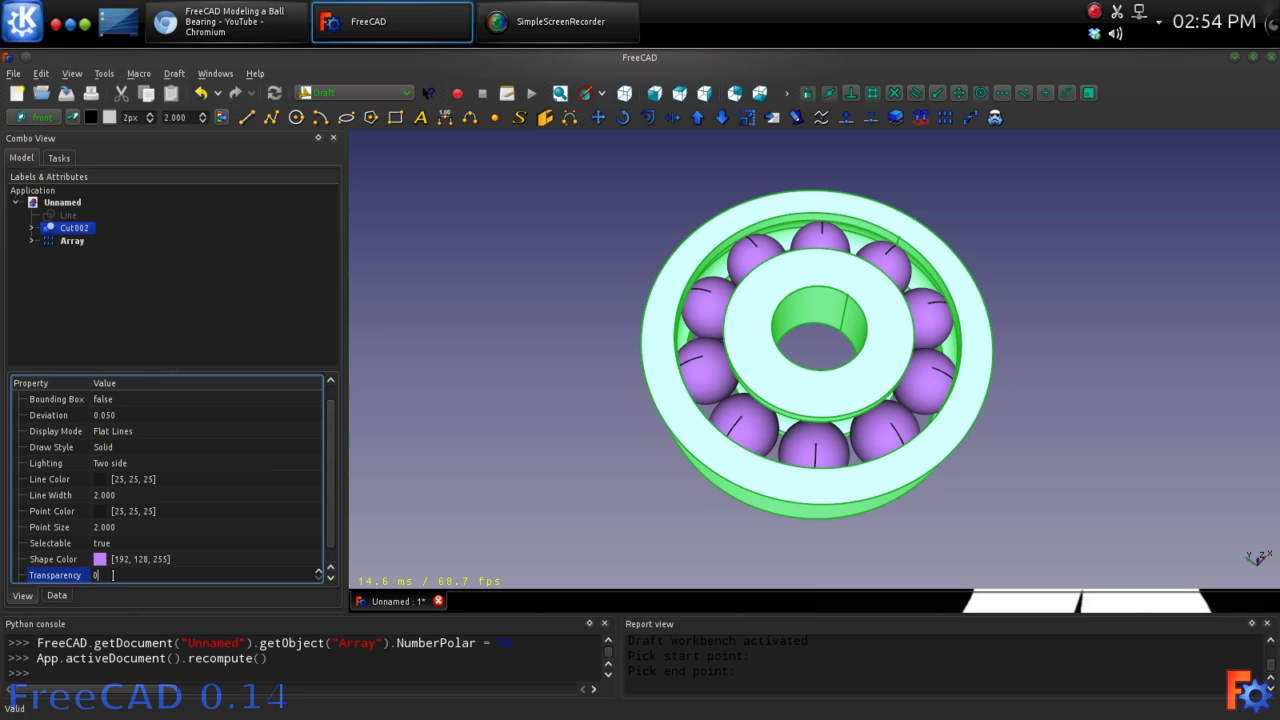
key(Return)
text(50)
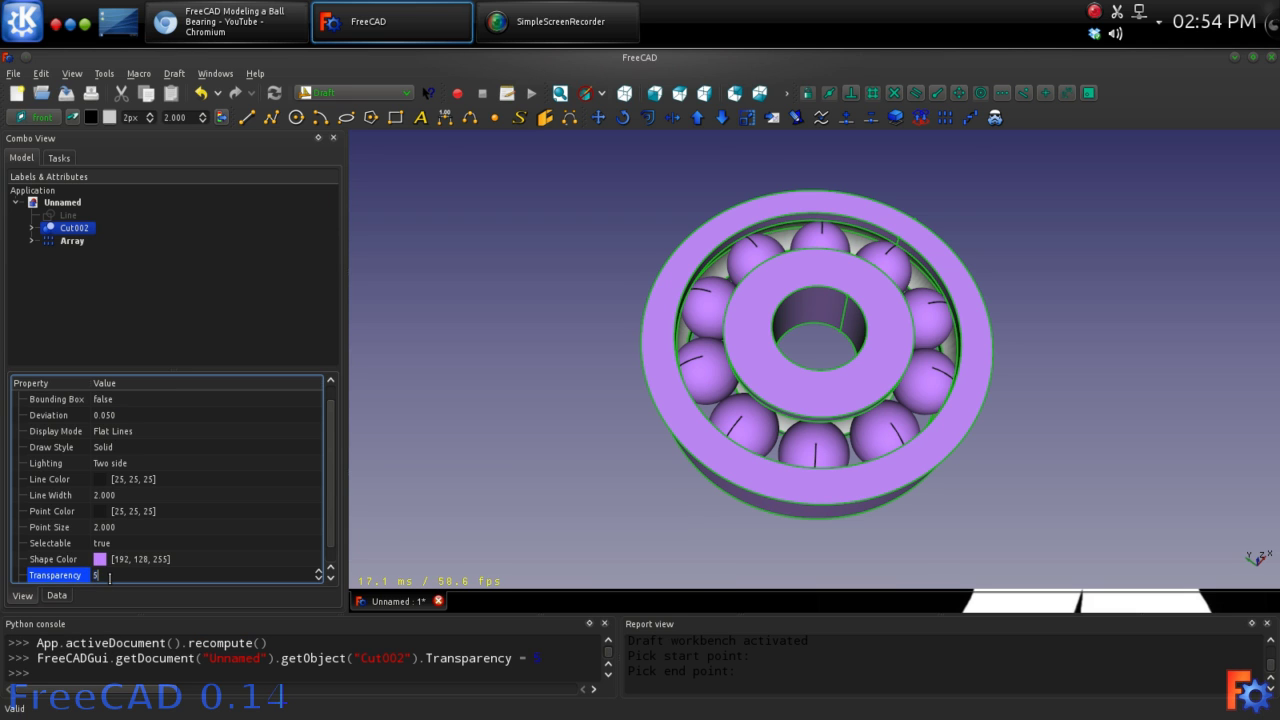
key(Return)
click(488, 486)
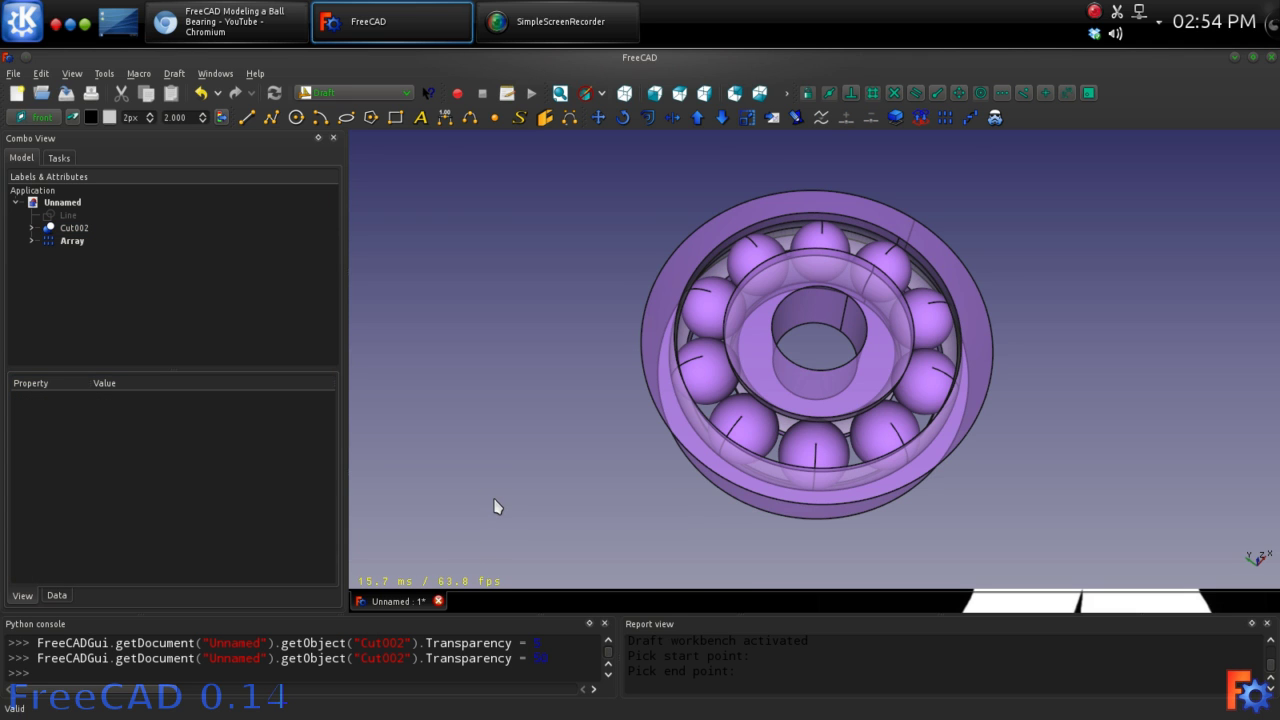
middle_drag(494, 509, 578, 370)
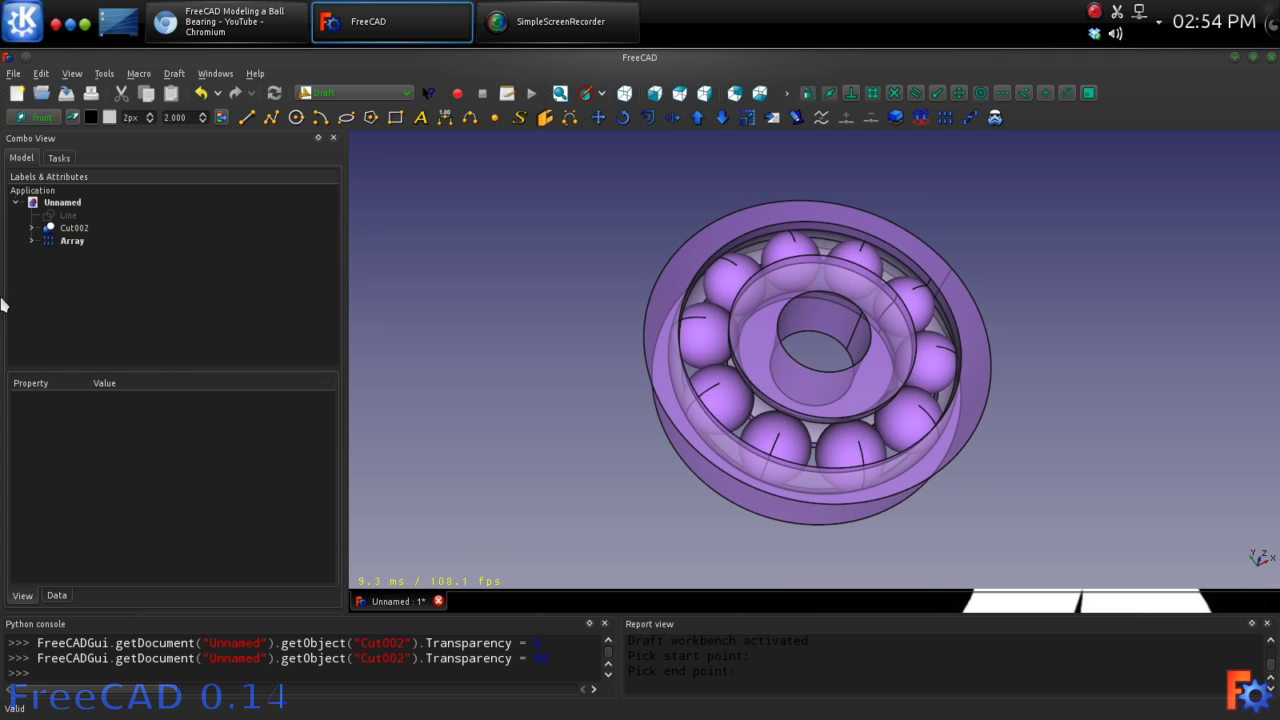
click(55, 240)
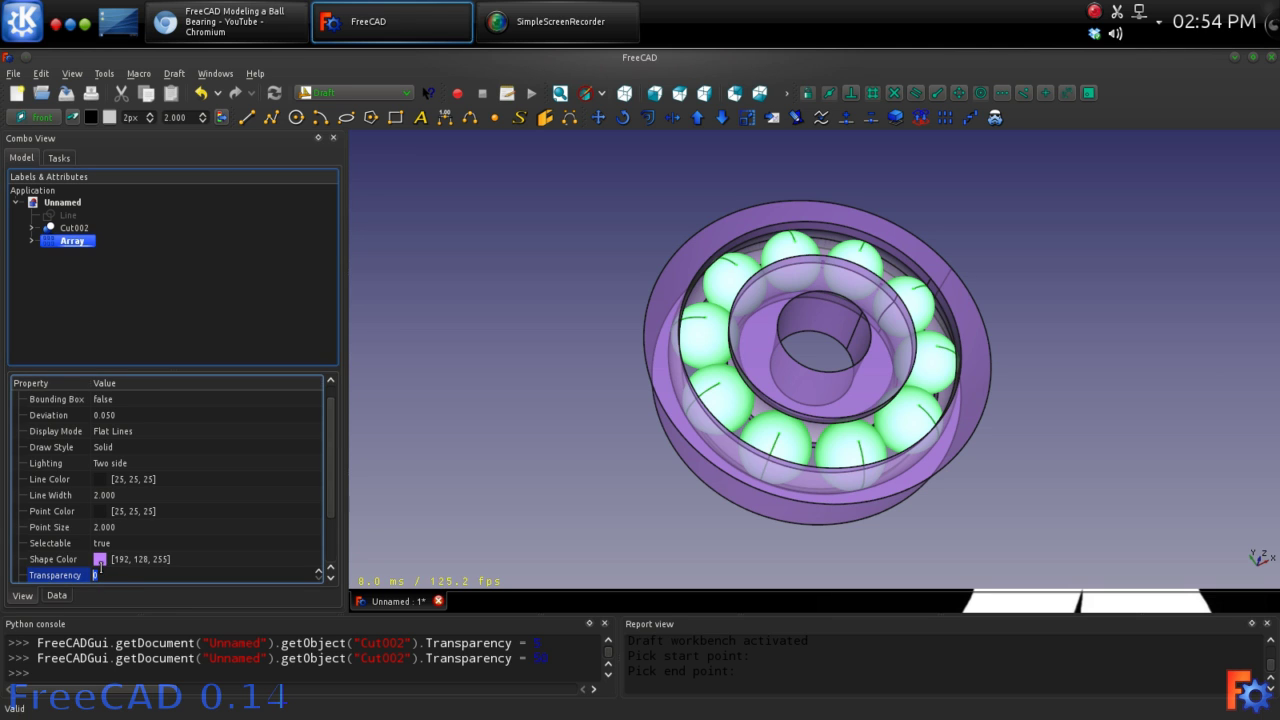
click(74, 228)
click(113, 575)
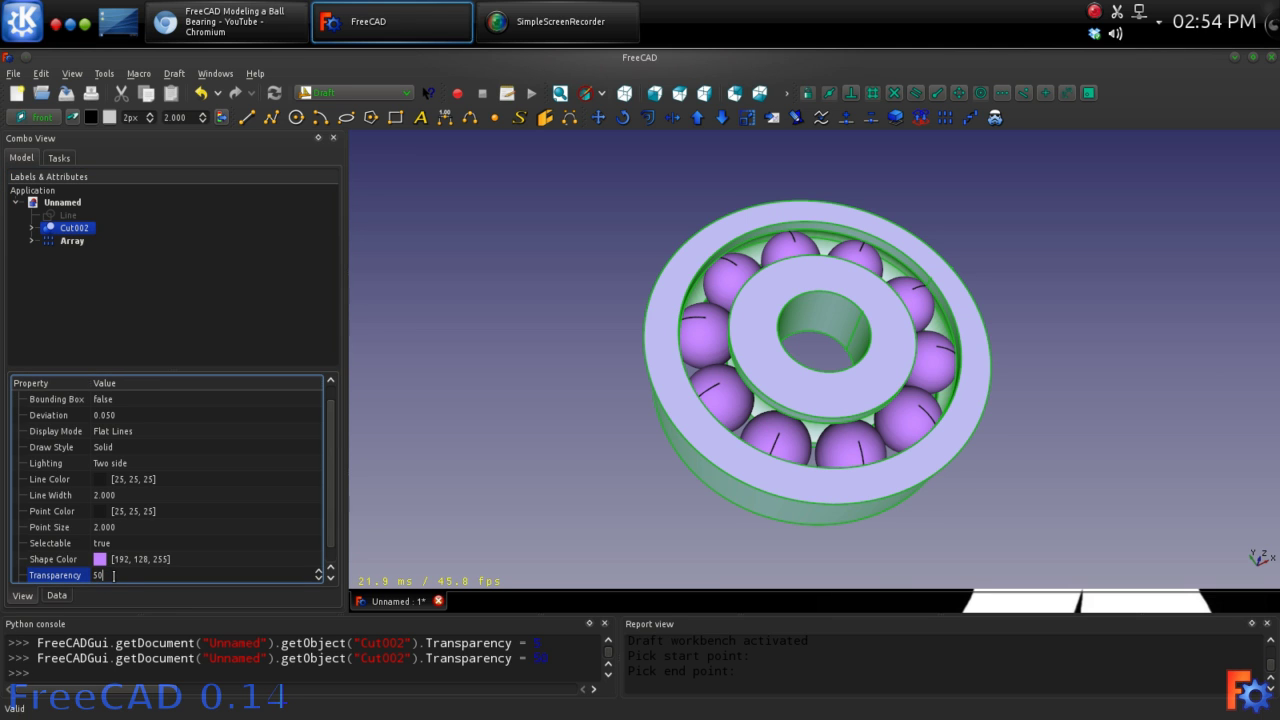
text(0)
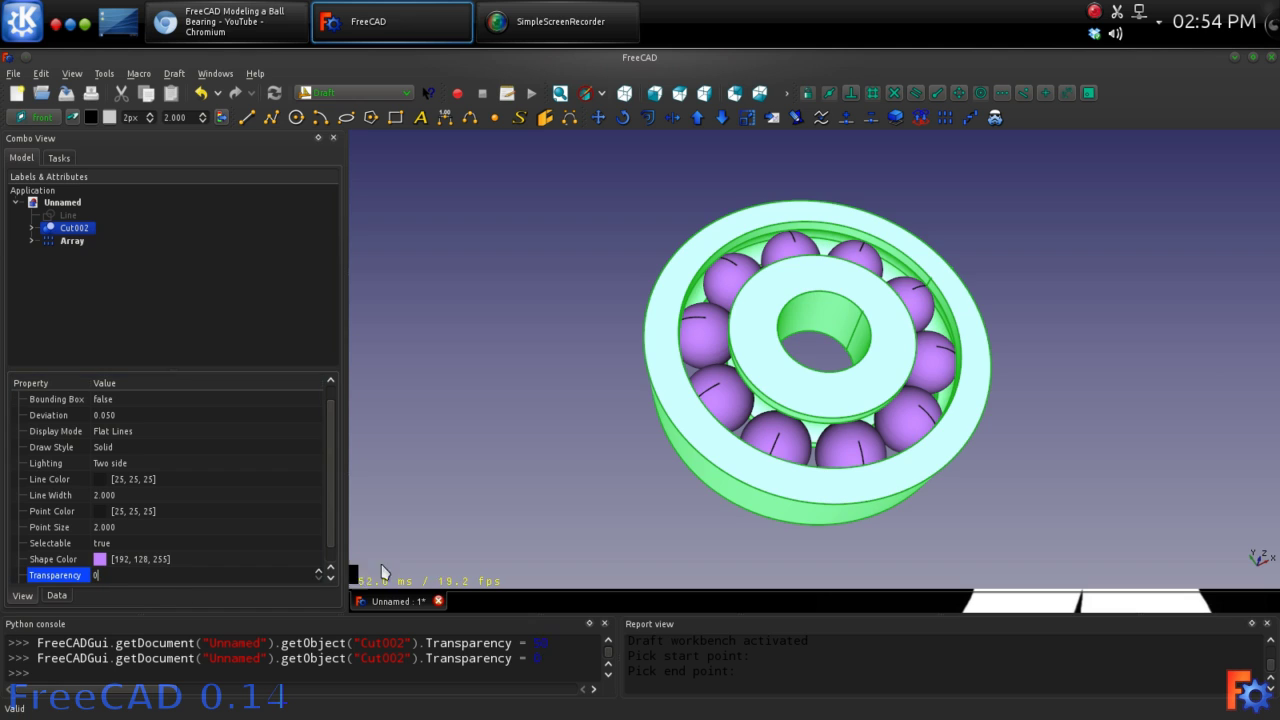
- Give the hub body Cut002 the Chrome material
right_click(72, 227)
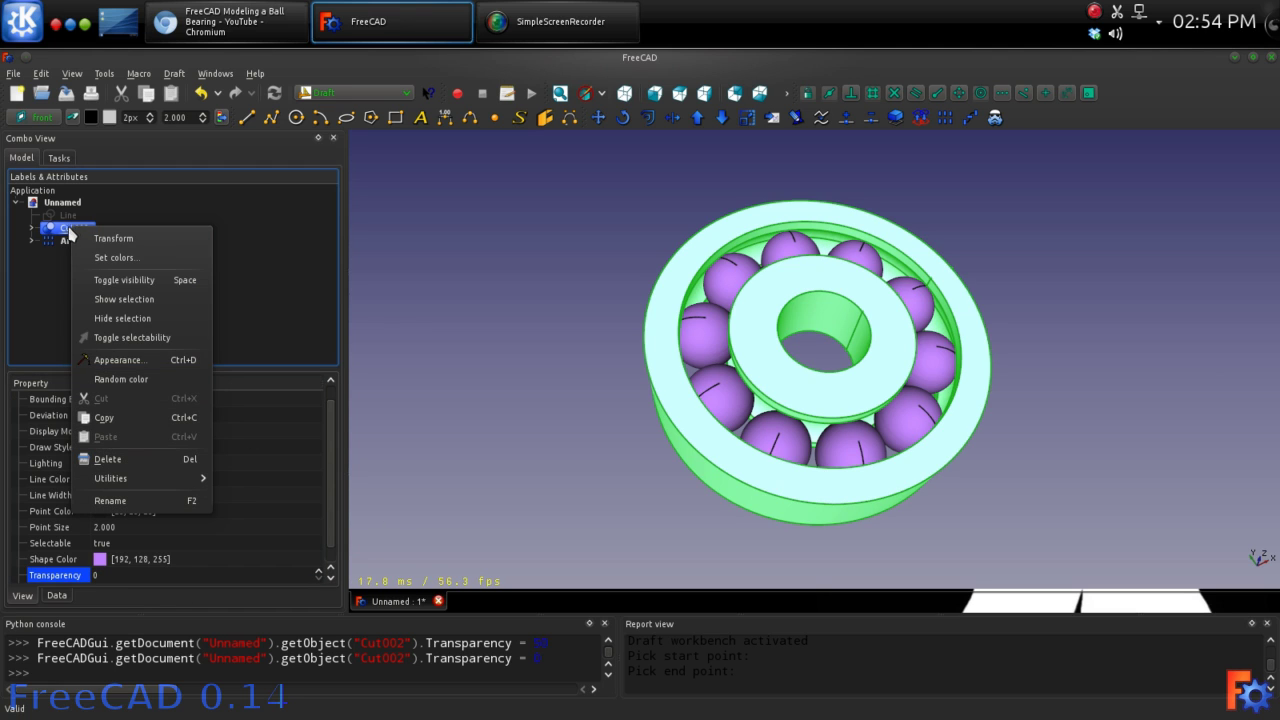
click(116, 362)
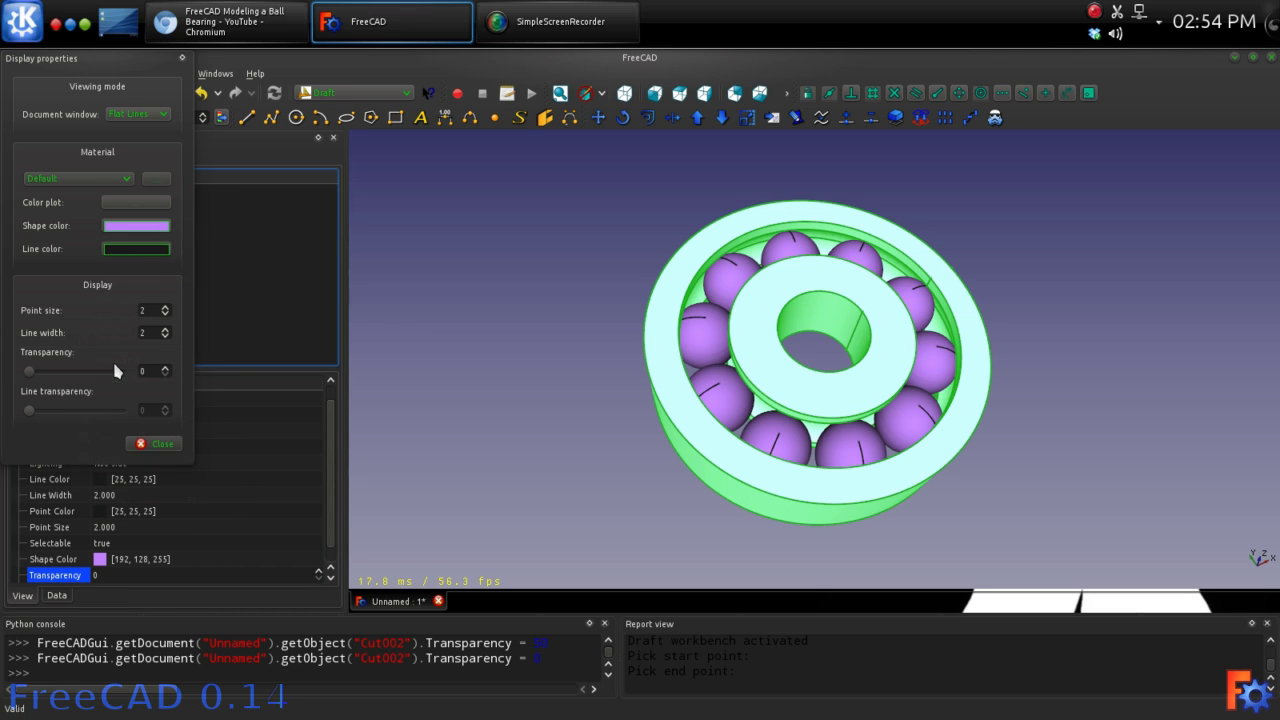
click(78, 180)
click(72, 241)
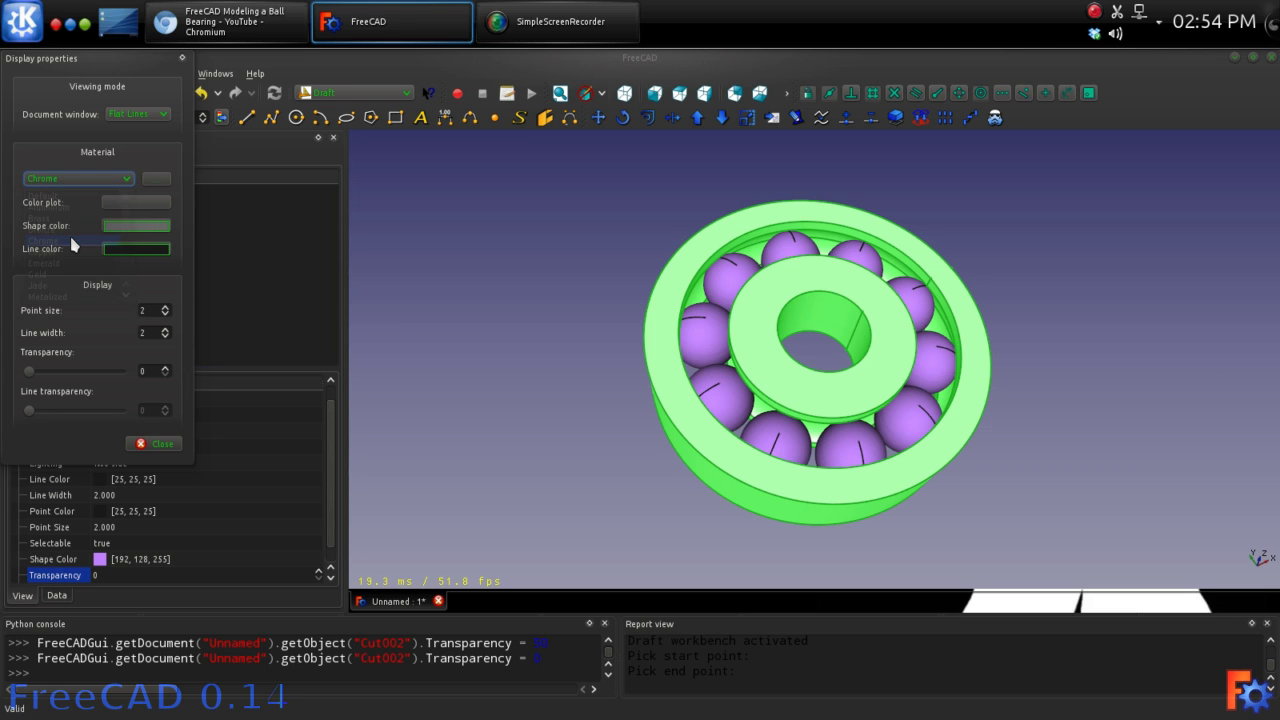
click(158, 443)
- Give the ball Array the Brass material
click(68, 241)
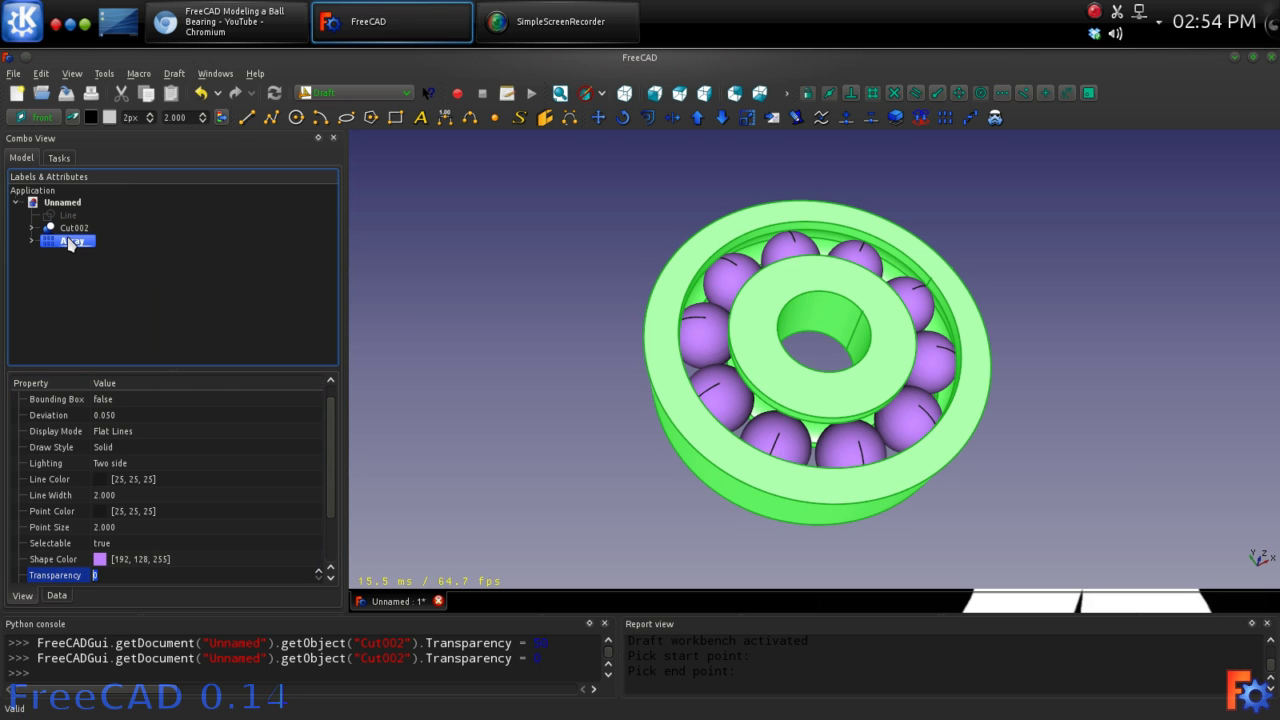
right_click(67, 240)
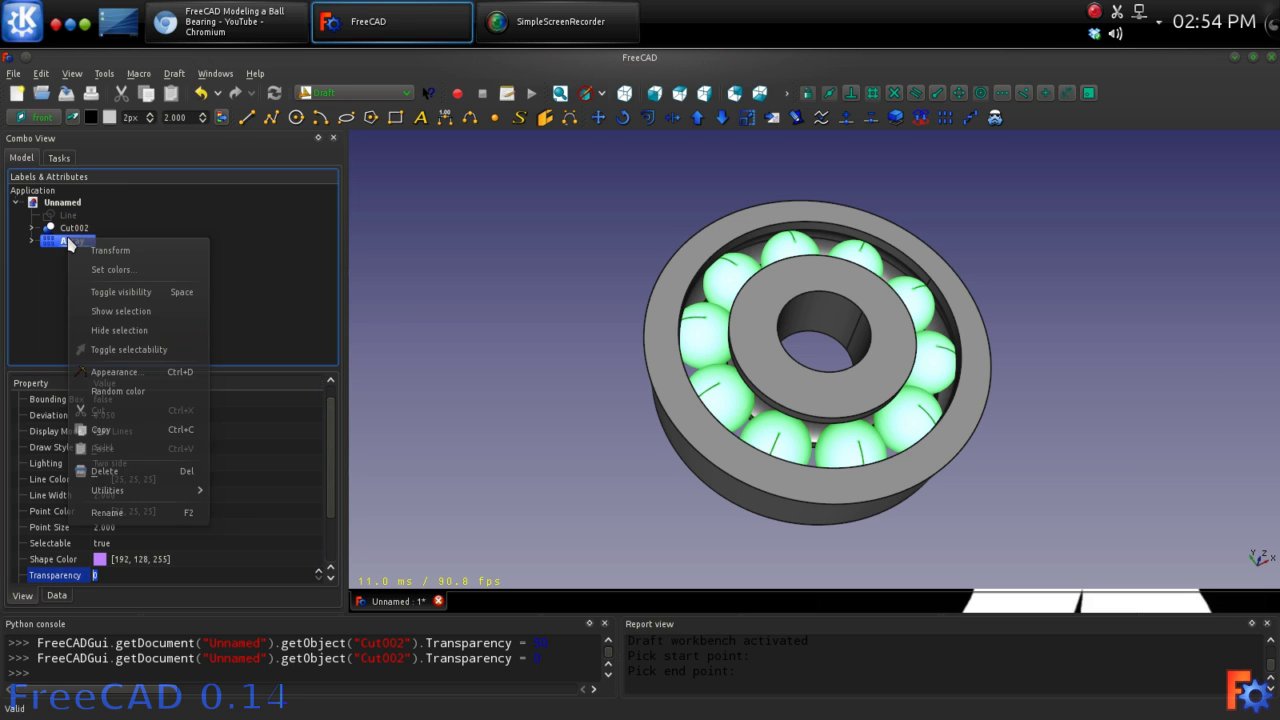
click(118, 373)
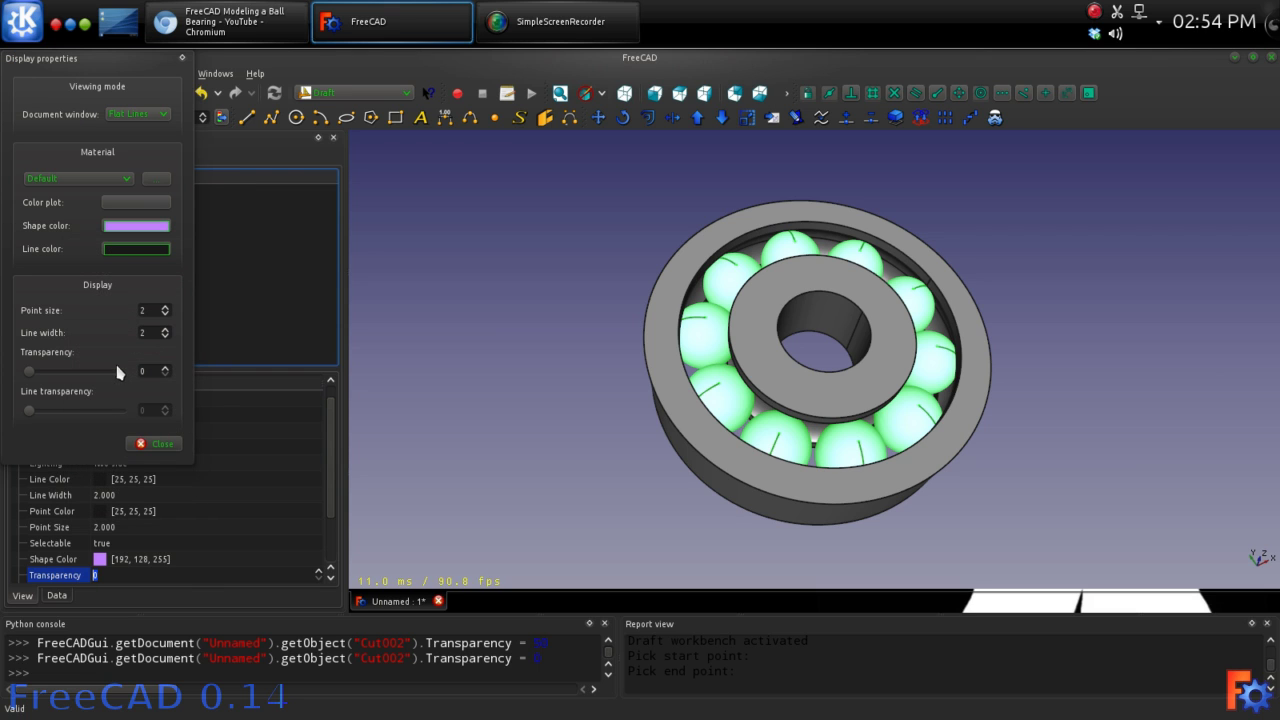
click(78, 178)
click(68, 219)
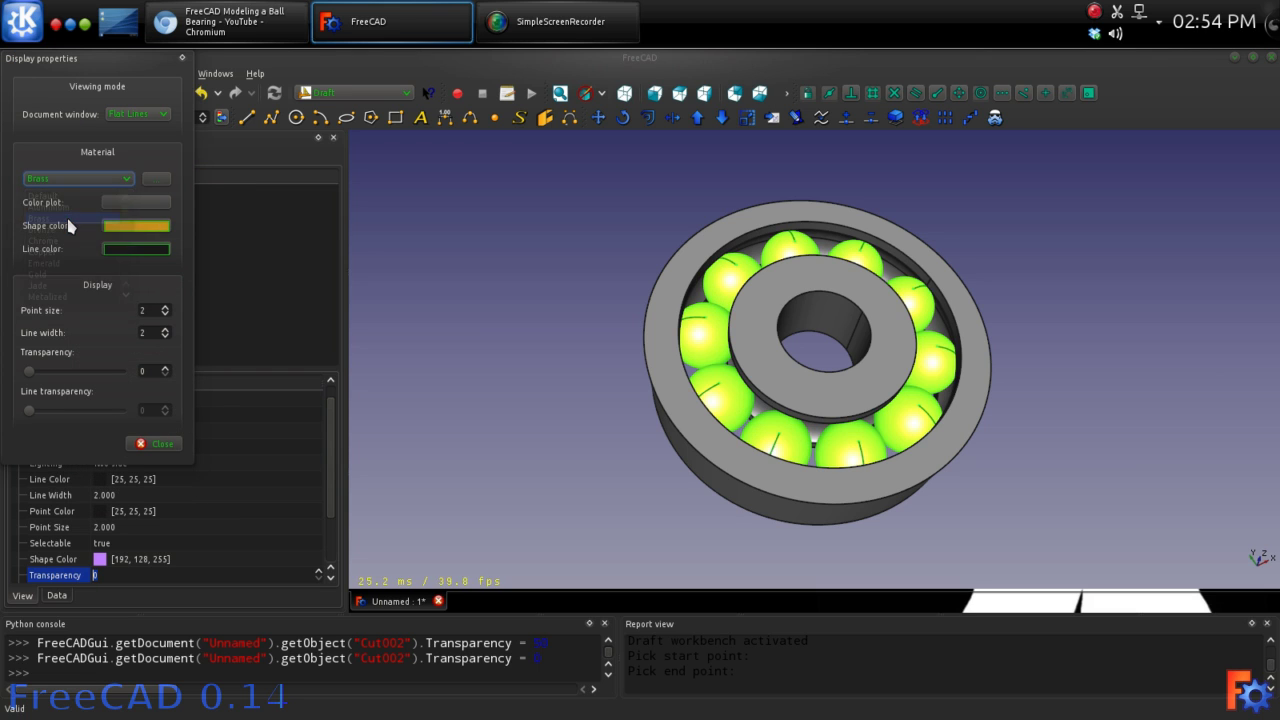
click(140, 443)
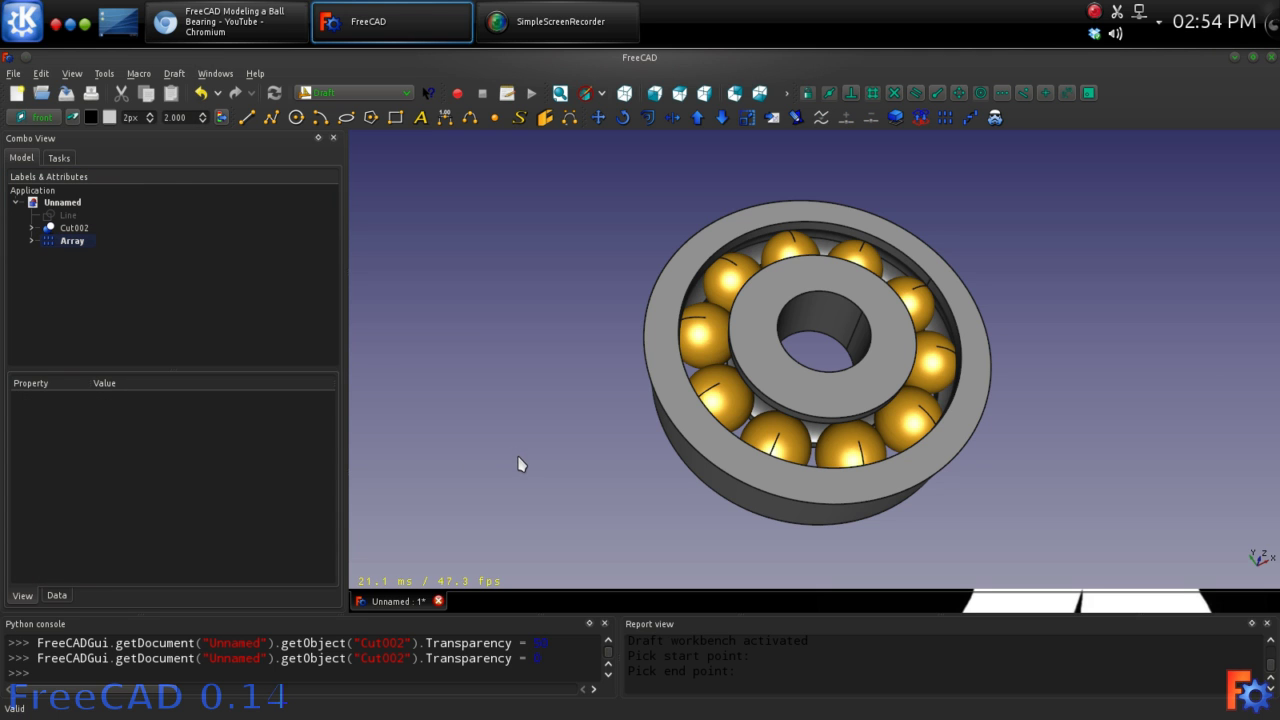
middle_drag(519, 471, 885, 522)
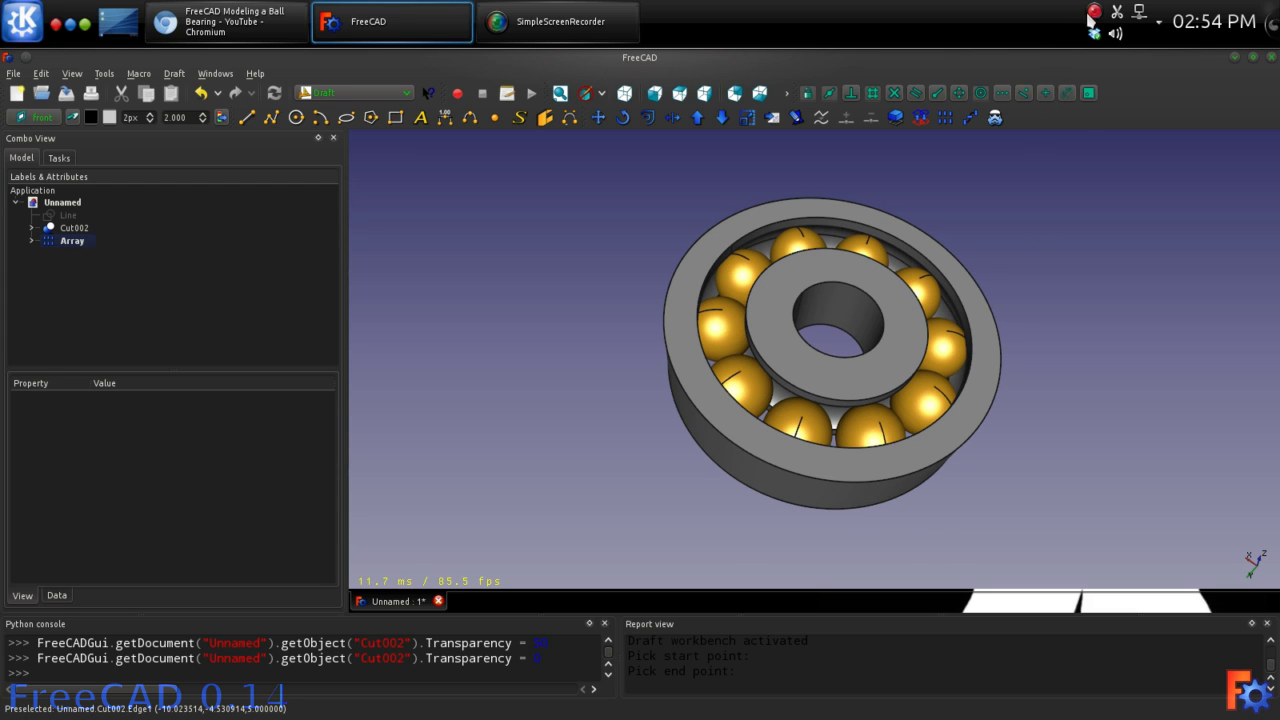